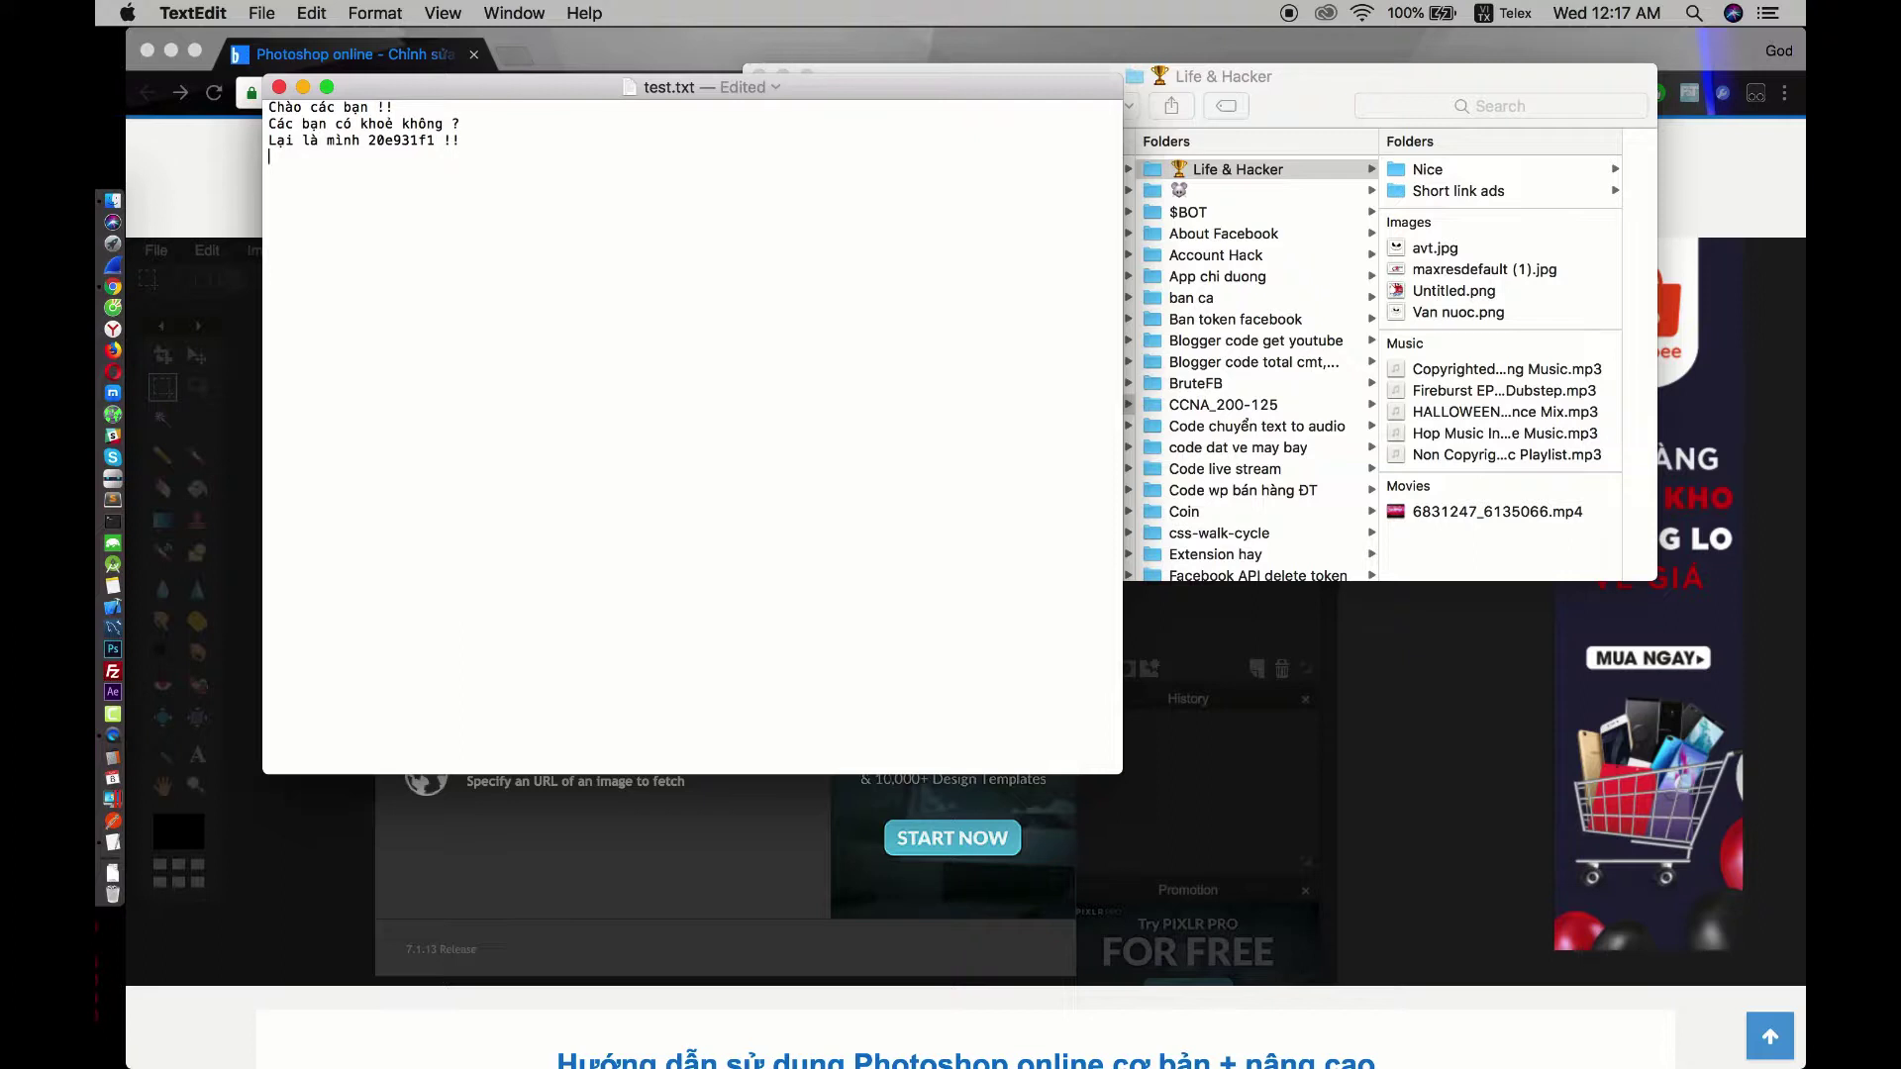
# In the note, write "Hôm nay mình sẽ chia sẻ với các bạn cách để cắt avatar, vân nước youtube,... hình tròn nhé.".
pyautogui.write('Hôm nay mình sẽ chia sẻ với các bạn ')
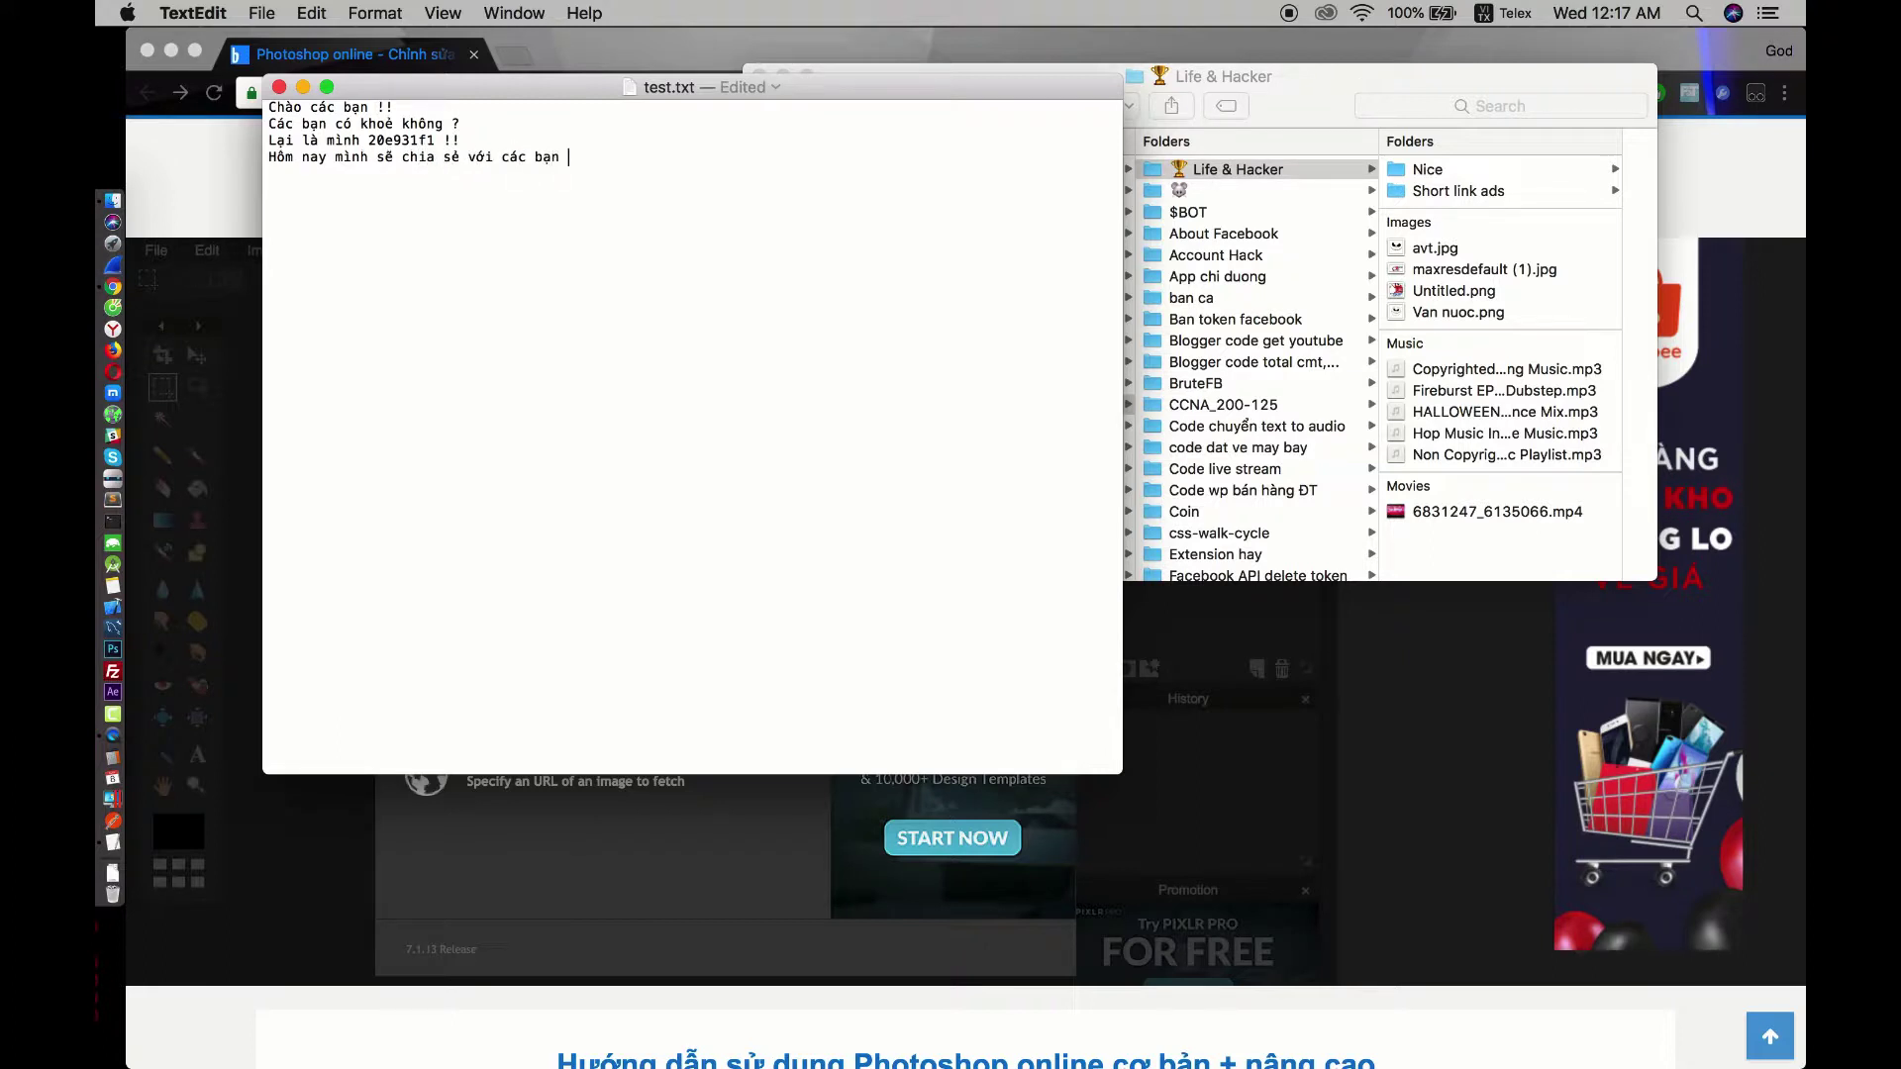
pyautogui.write('cách đe')
pyautogui.write('cắt avatar, vân nước')
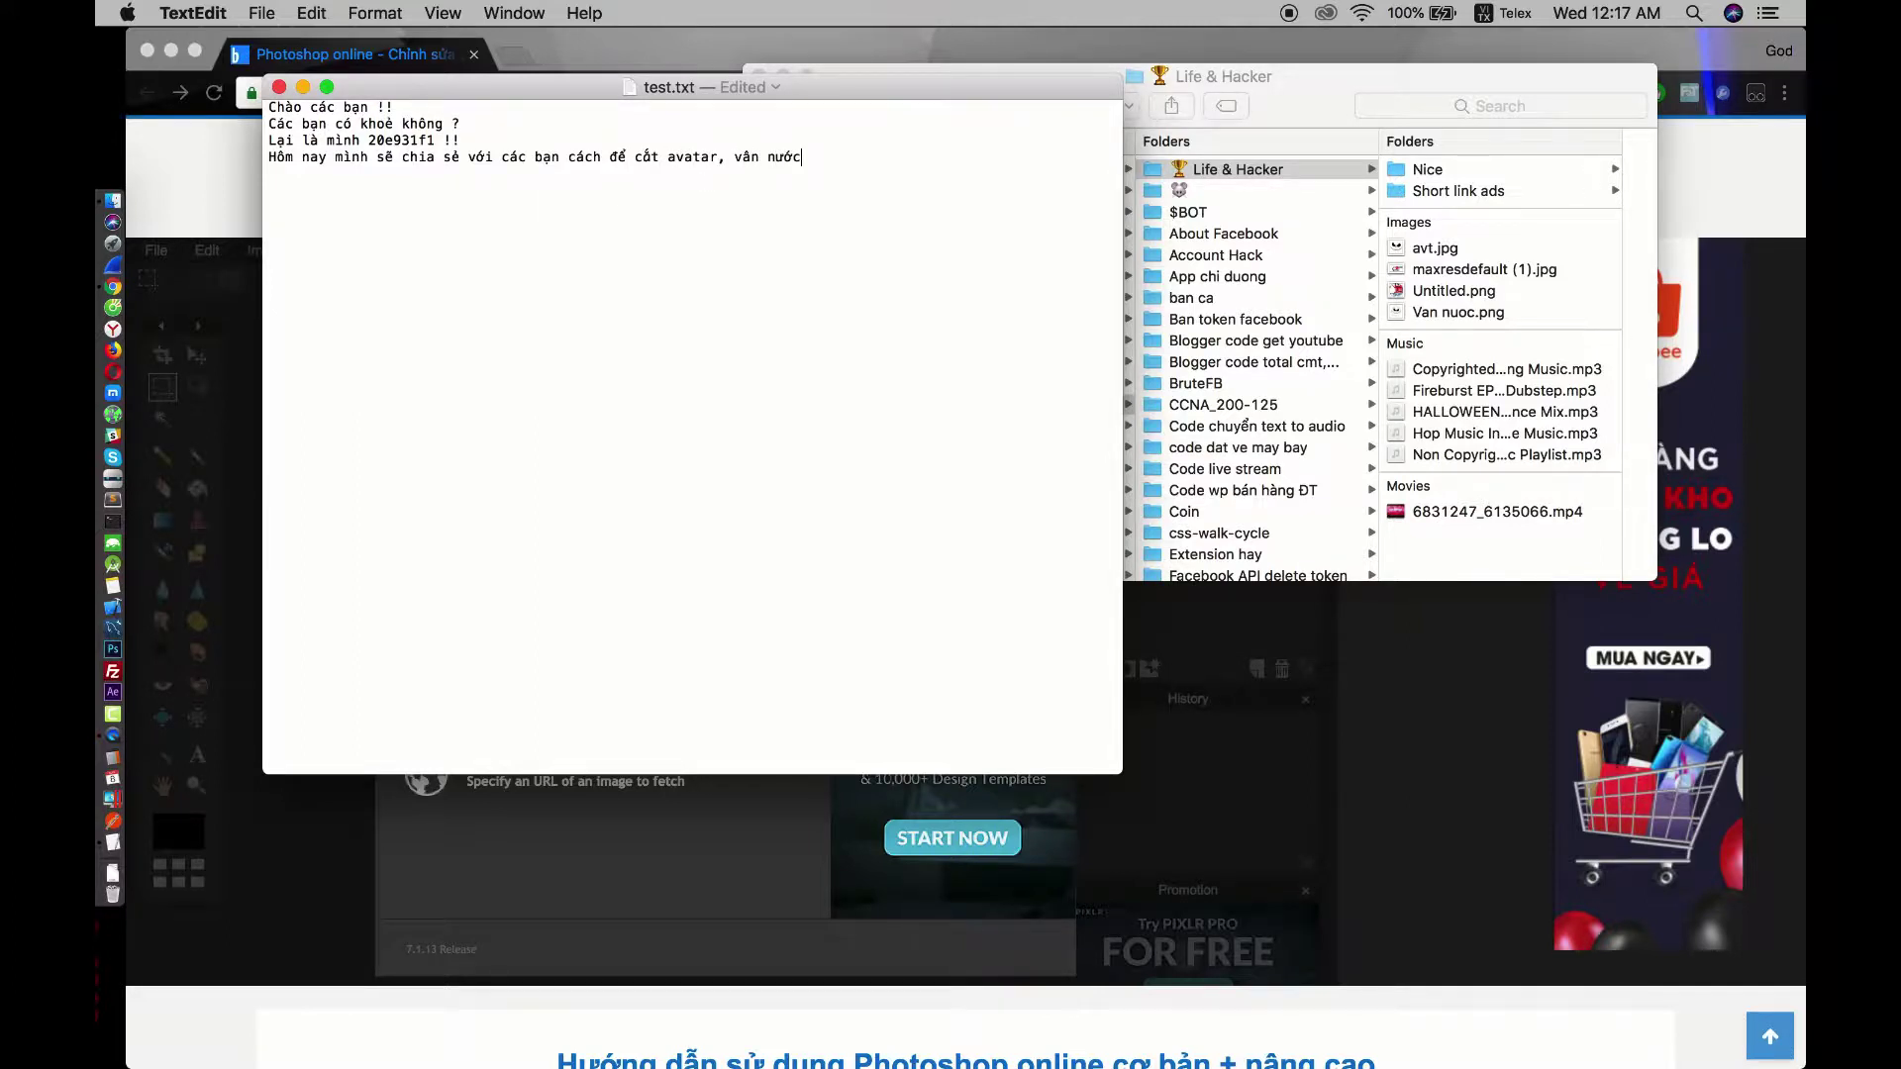
pyautogui.write(' youtube,... h')
pyautogui.write('ình tròn nhe')
pyautogui.write('Đầu tiên c')
pyautogui.write('ác ')
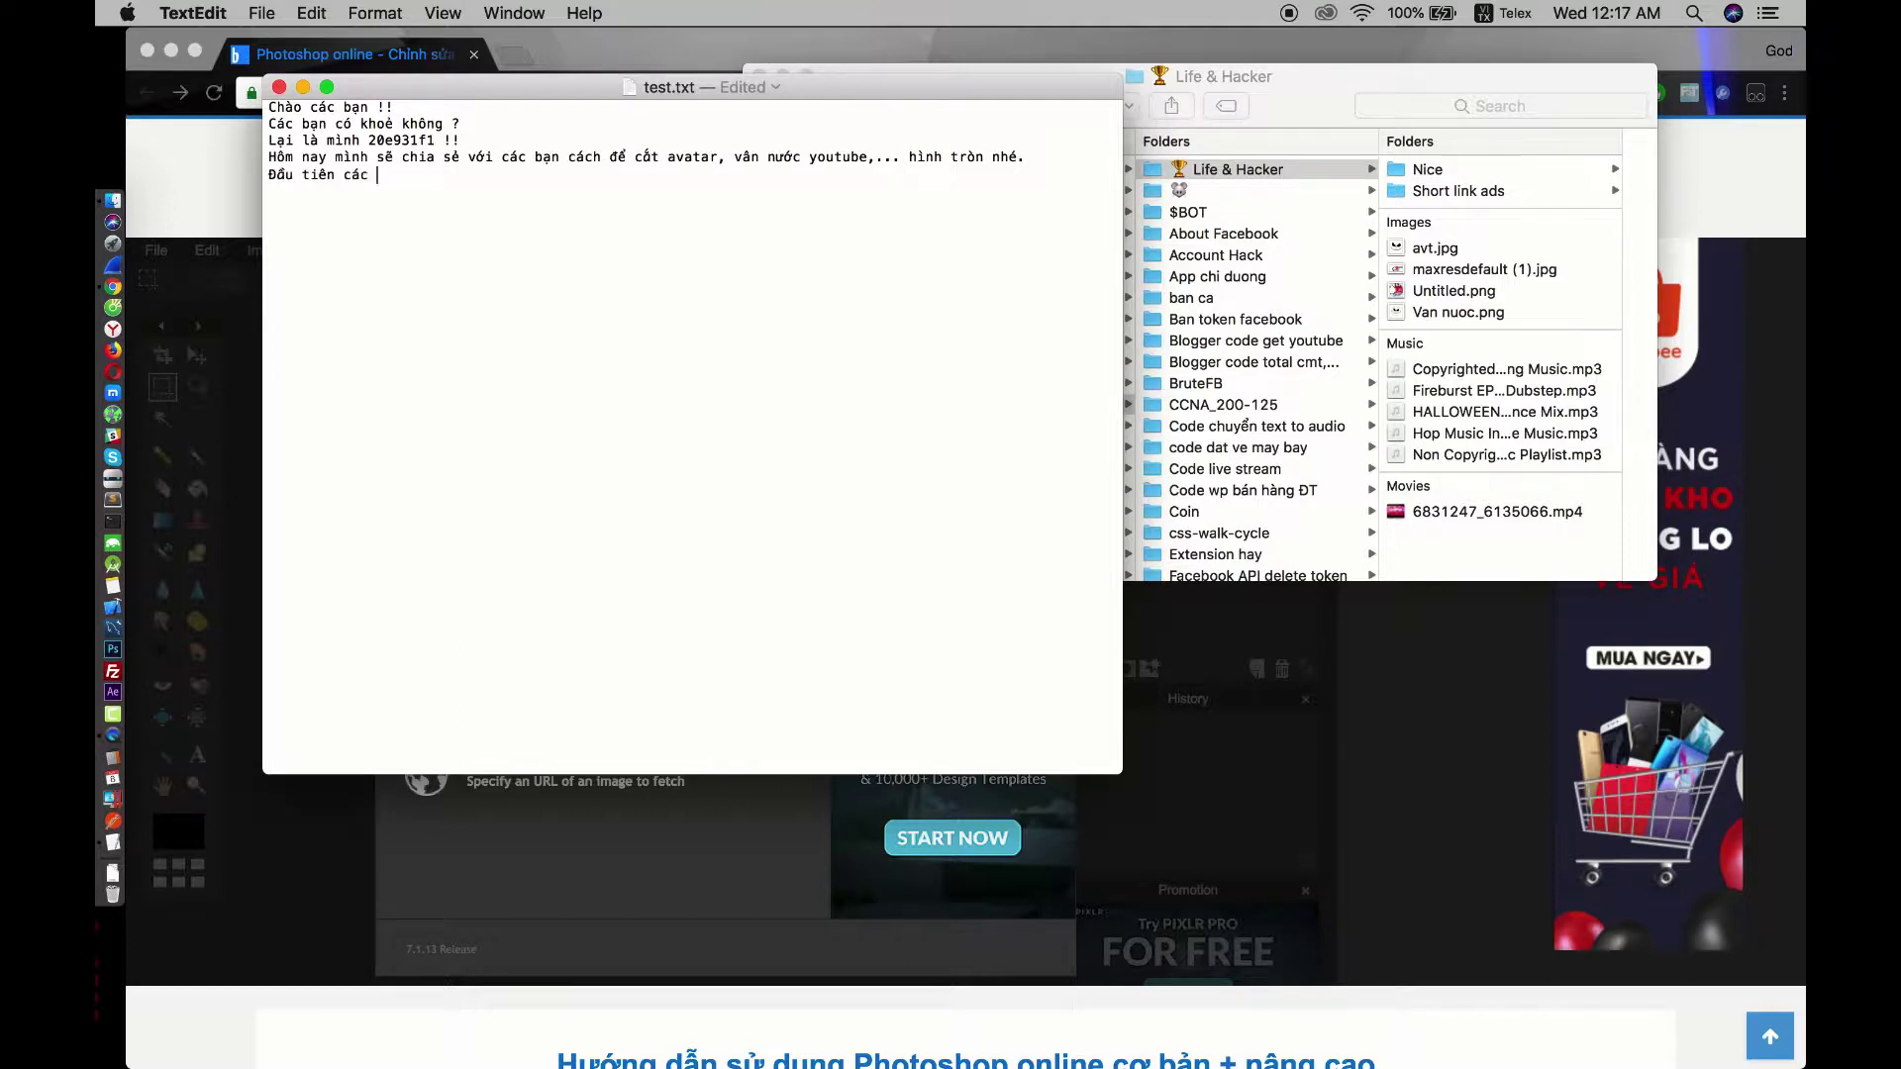
pyautogui.write('bạn vào link này :')
pyautogui.click(588, 43)
pyautogui.click(514, 101)
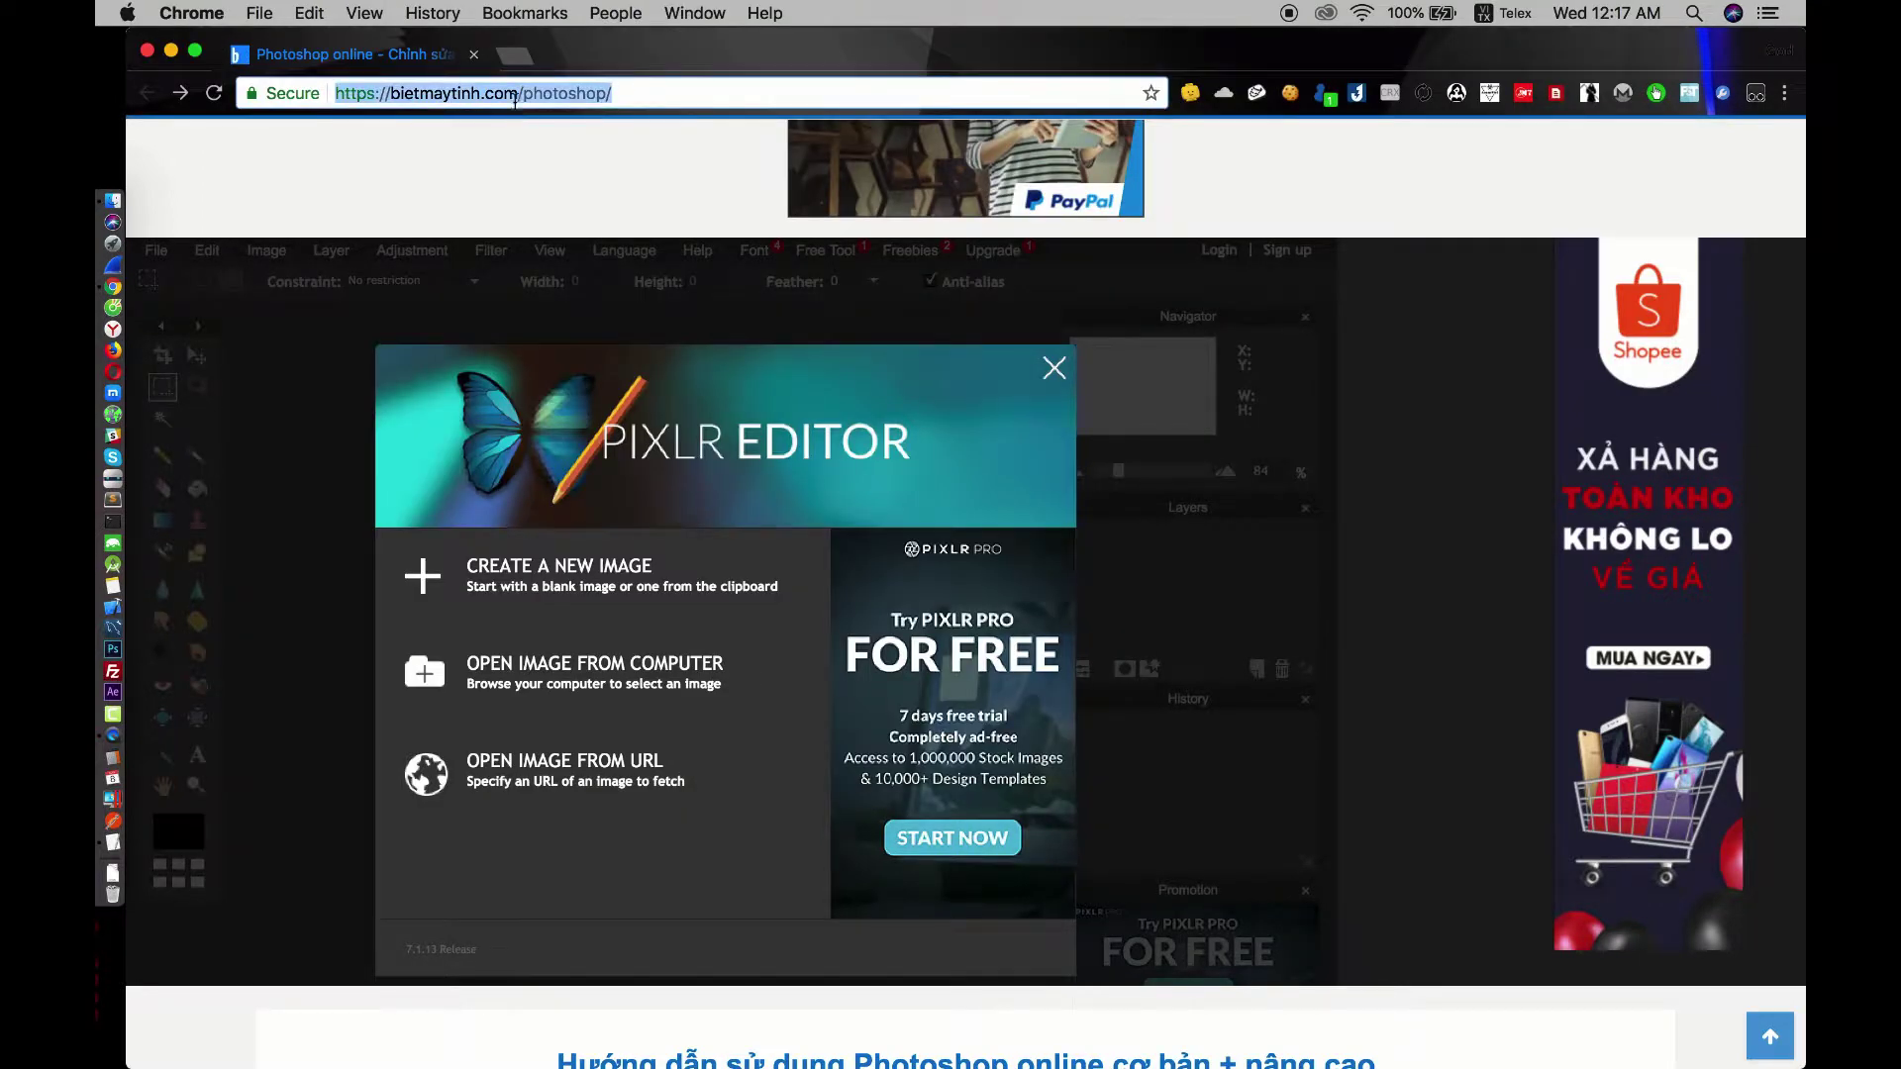
pyautogui.press('super+c')
pyautogui.press('super+Tab')
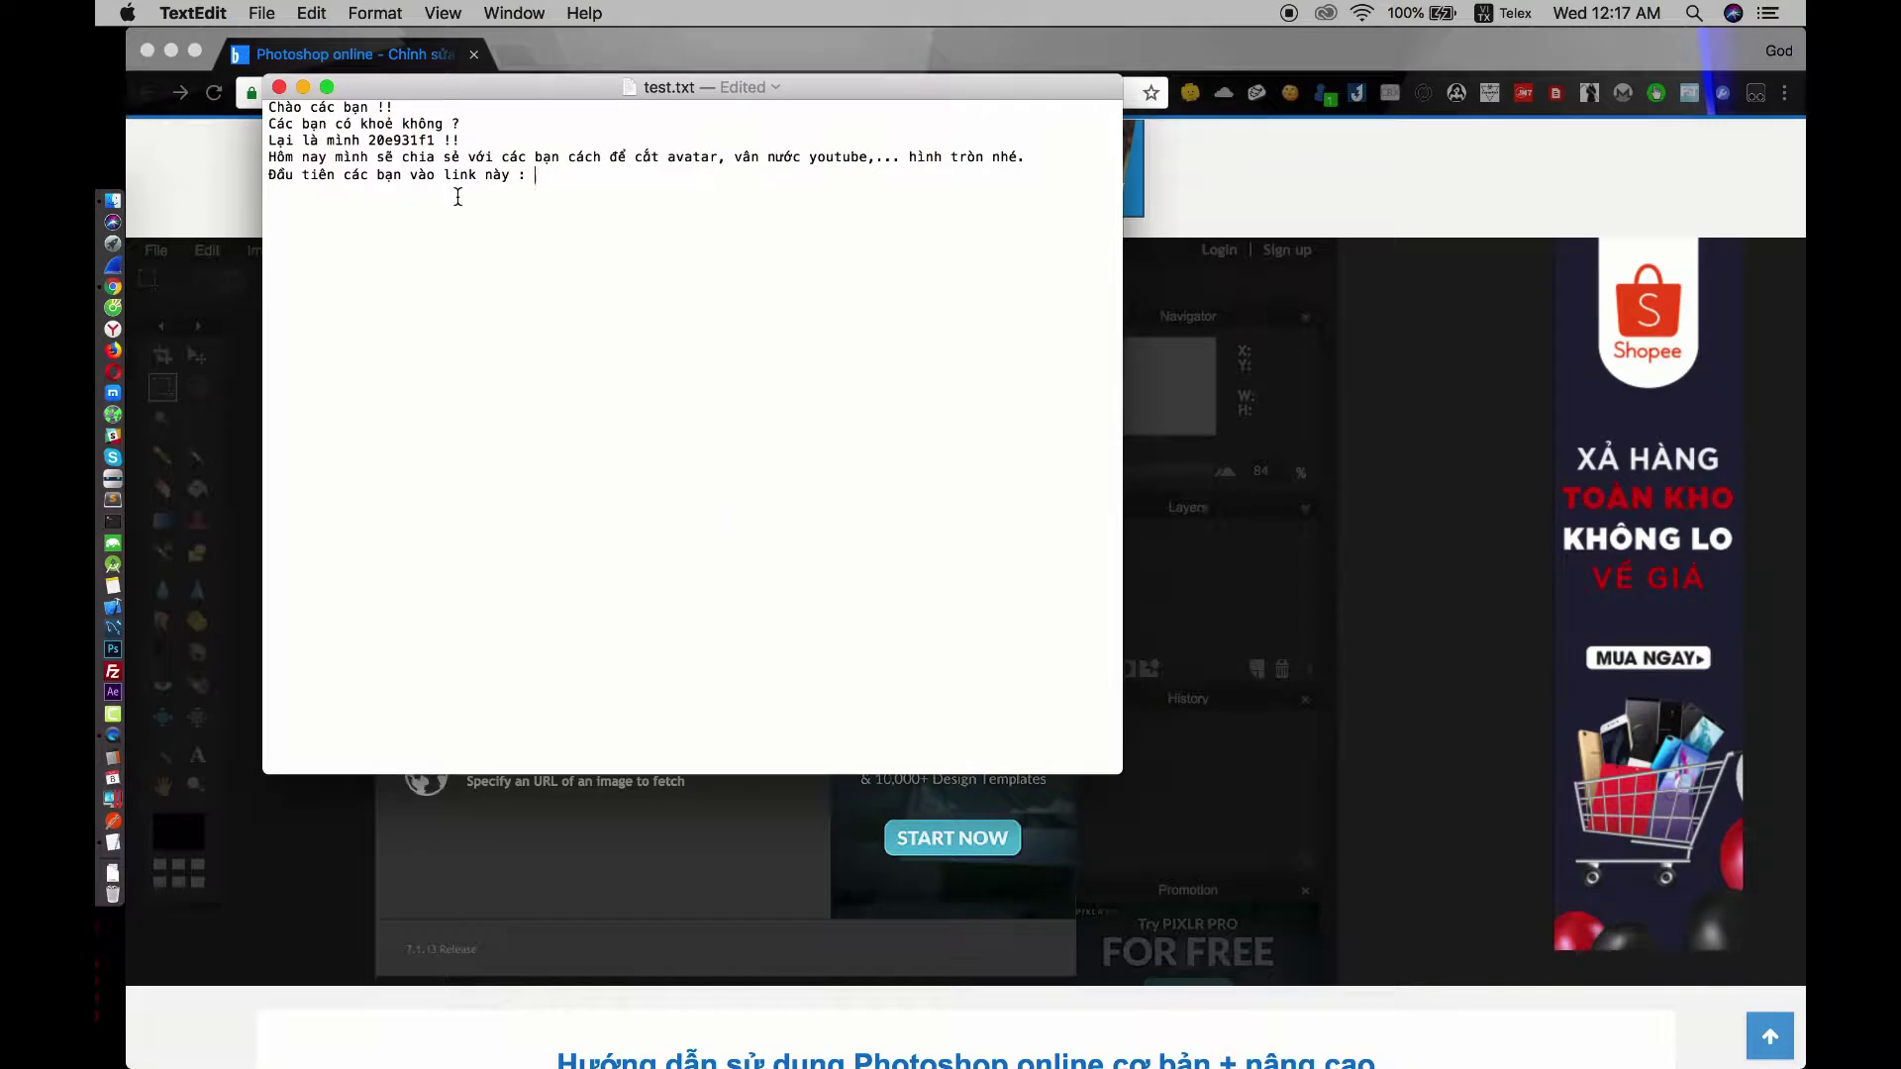
pyautogui.press('Return')
pyautogui.press('super+v')
# Add the line "Mình sẽ để link ở dưới phần mô tả nhe." below the link.
pyautogui.write('Mình')
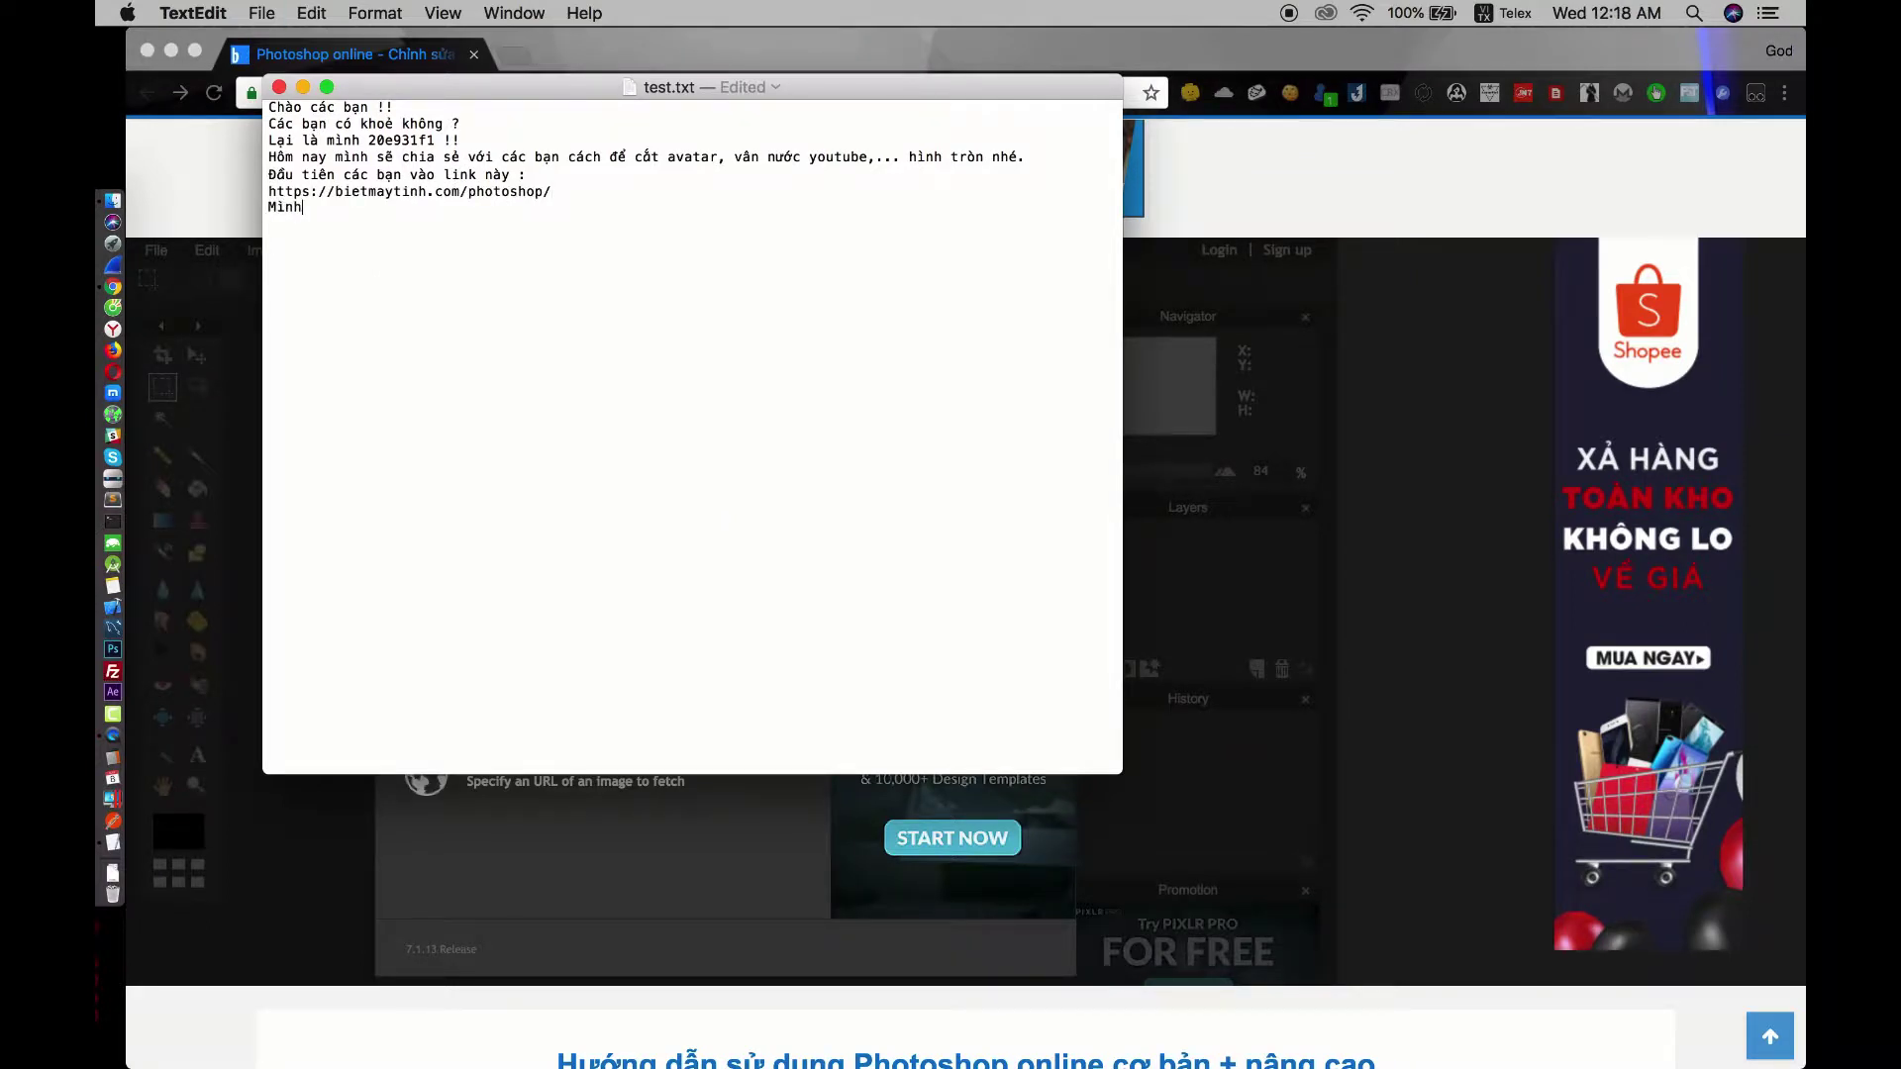
pyautogui.write(' sẽ dể link ở dưới phần moo')
pyautogui.write(' tả nhe.')
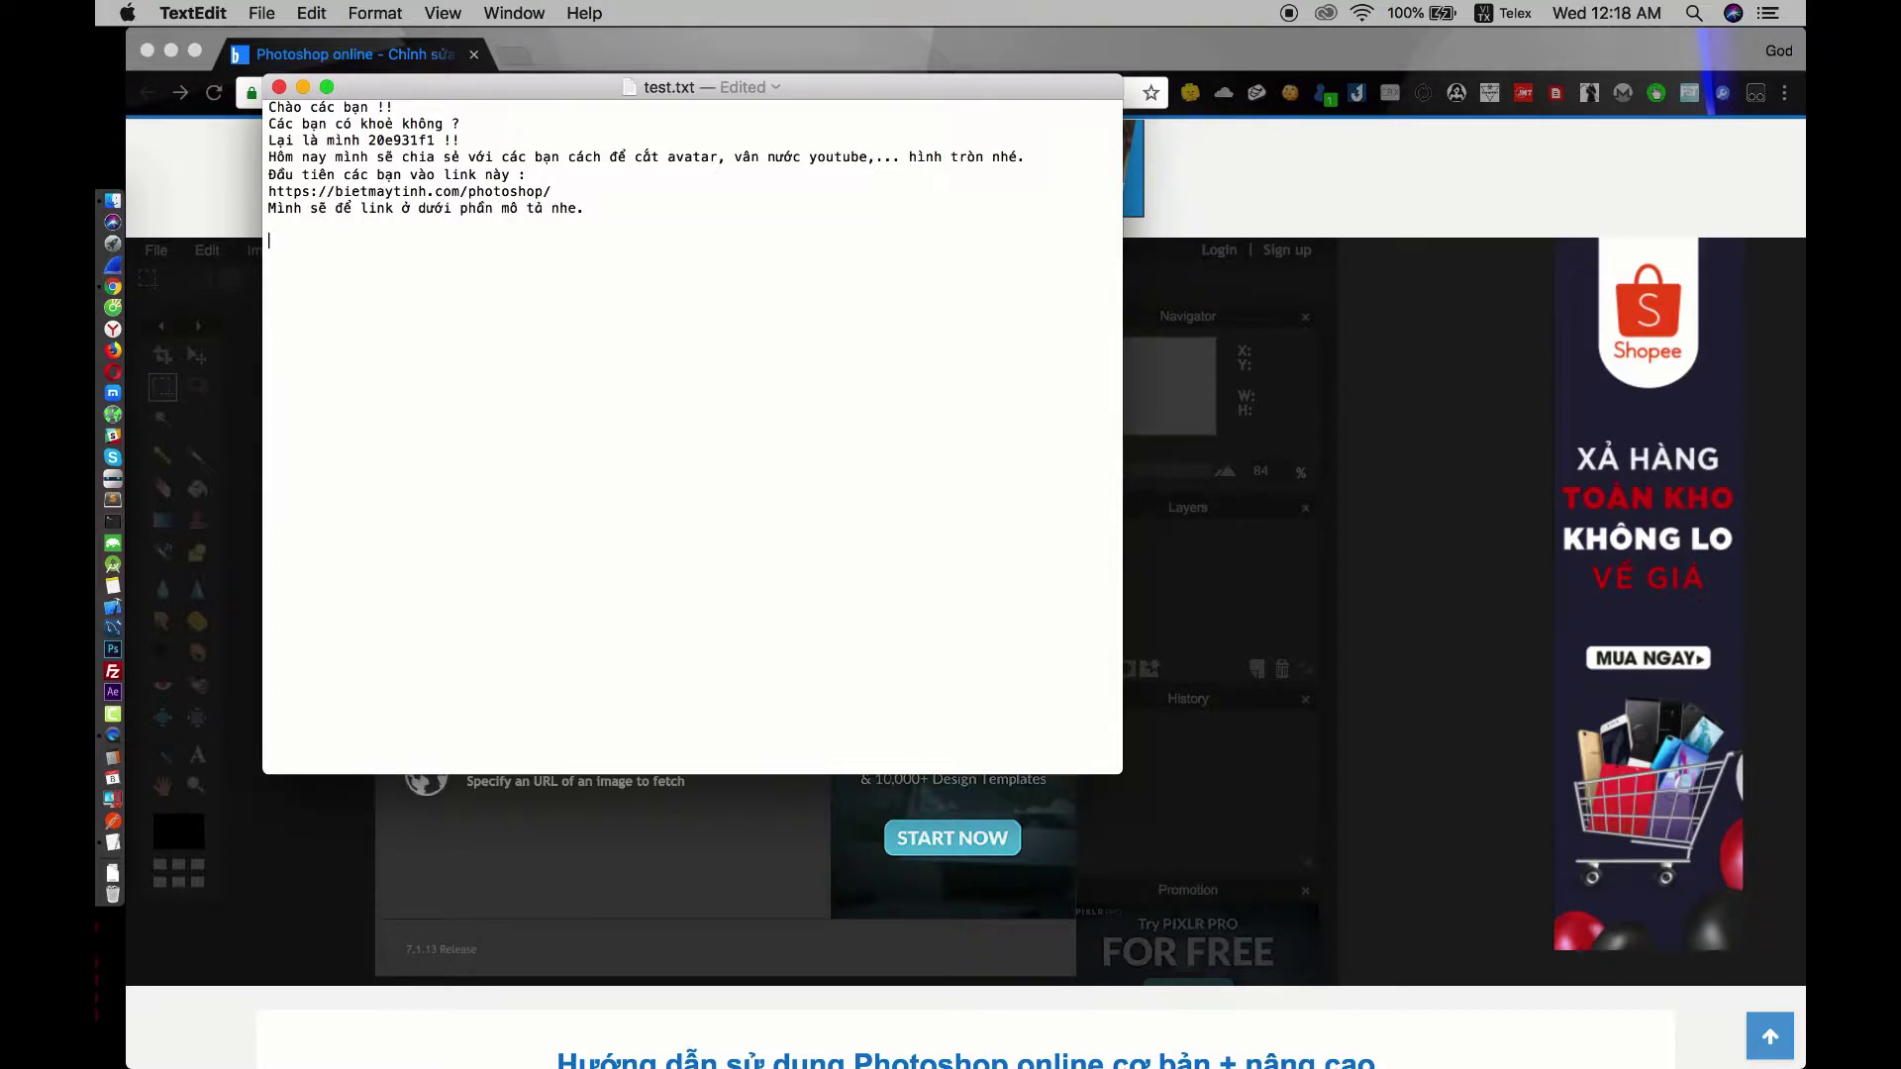
# After a blank line, write "Tiếp theo các bạn cần chuẩn bị 1 tấm hình để cắt nhé.".
pyautogui.write('Tiếp theo các bạn cố')
pyautogui.write('n chua')
pyautogui.write('n bị 1 tố')
pyautogui.write('m hình c')
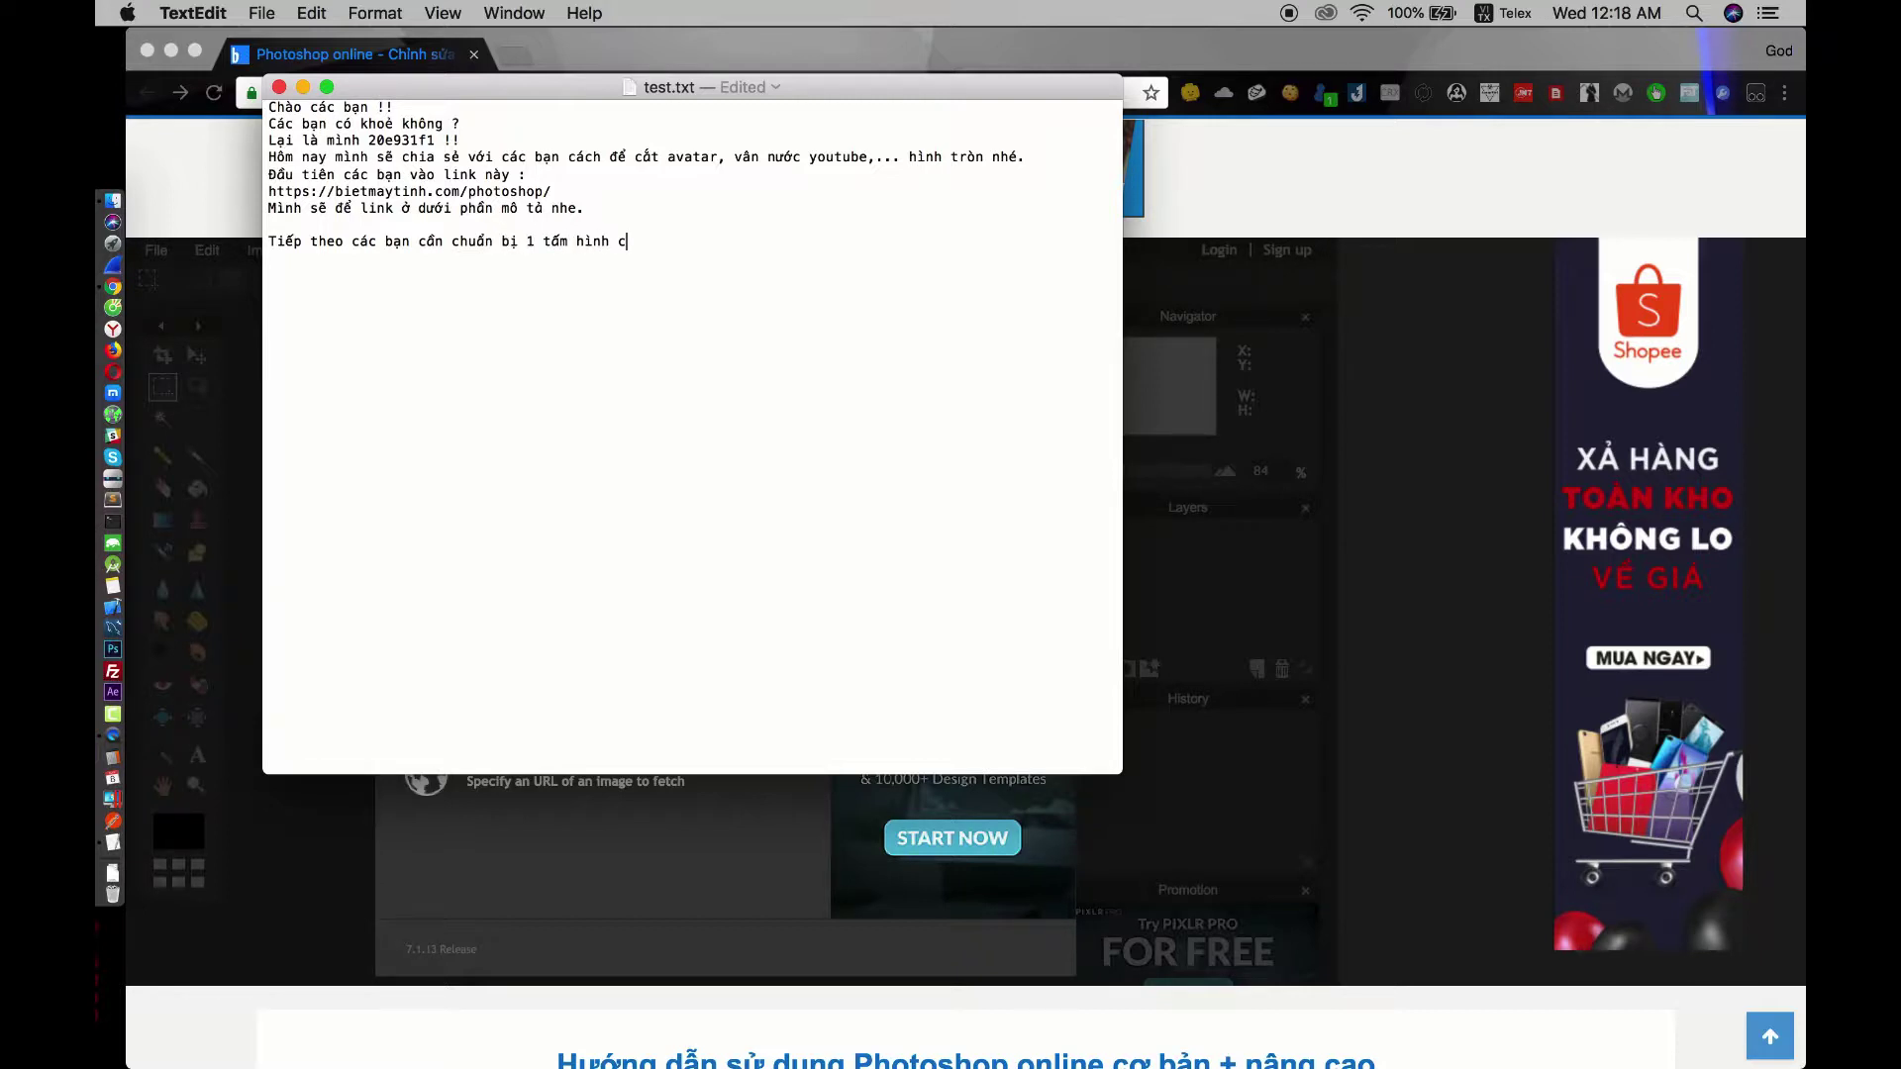
pyautogui.write('đê')
pyautogui.write(' cắt nhé.')
# Add the introductory line "Các bạn làm từng bước theo mình :" for the instructions.
pyautogui.write('1.')
pyautogui.press('BackSpace')
pyautogui.press('BackSpace')
pyautogui.write('Các bạn làm từng bước t')
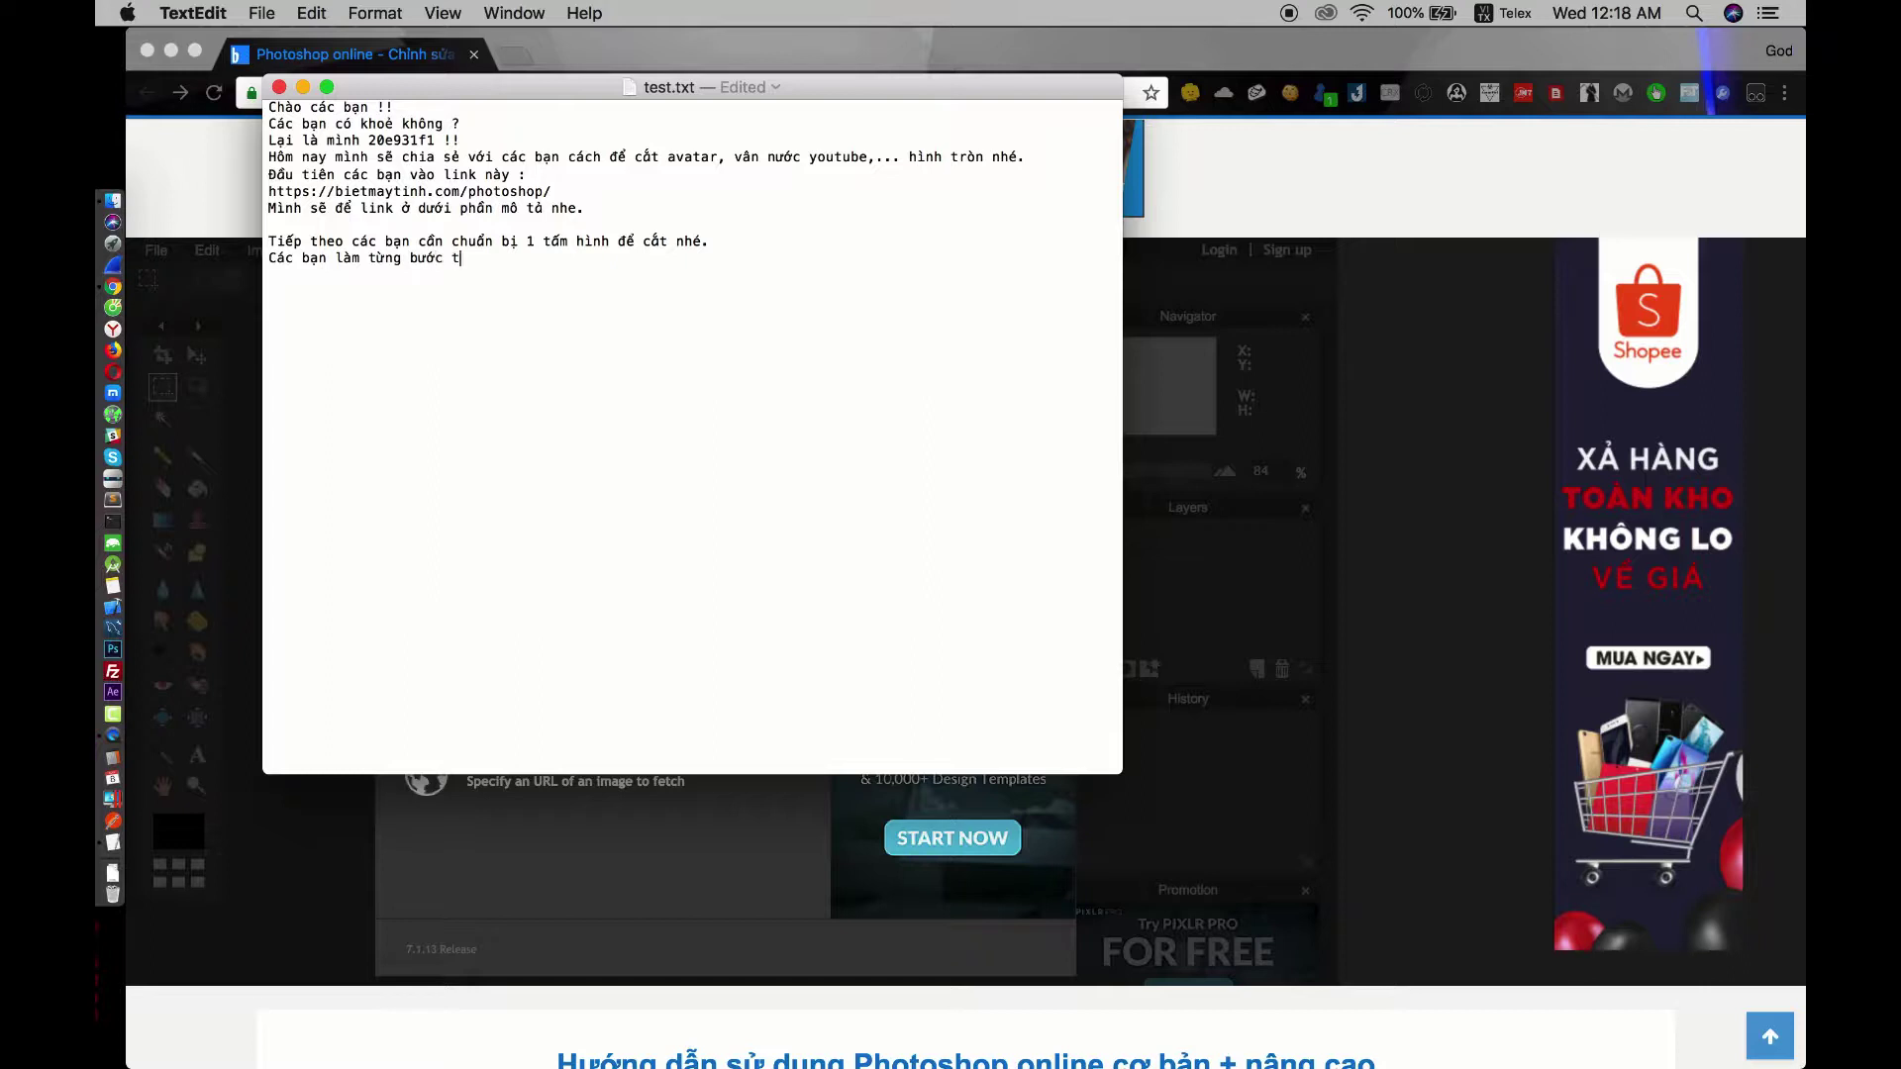
pyautogui.write('heo mình :')
pyautogui.press('Return')
pyautogui.write('1. Vào web')
pyautogui.press('super+v')
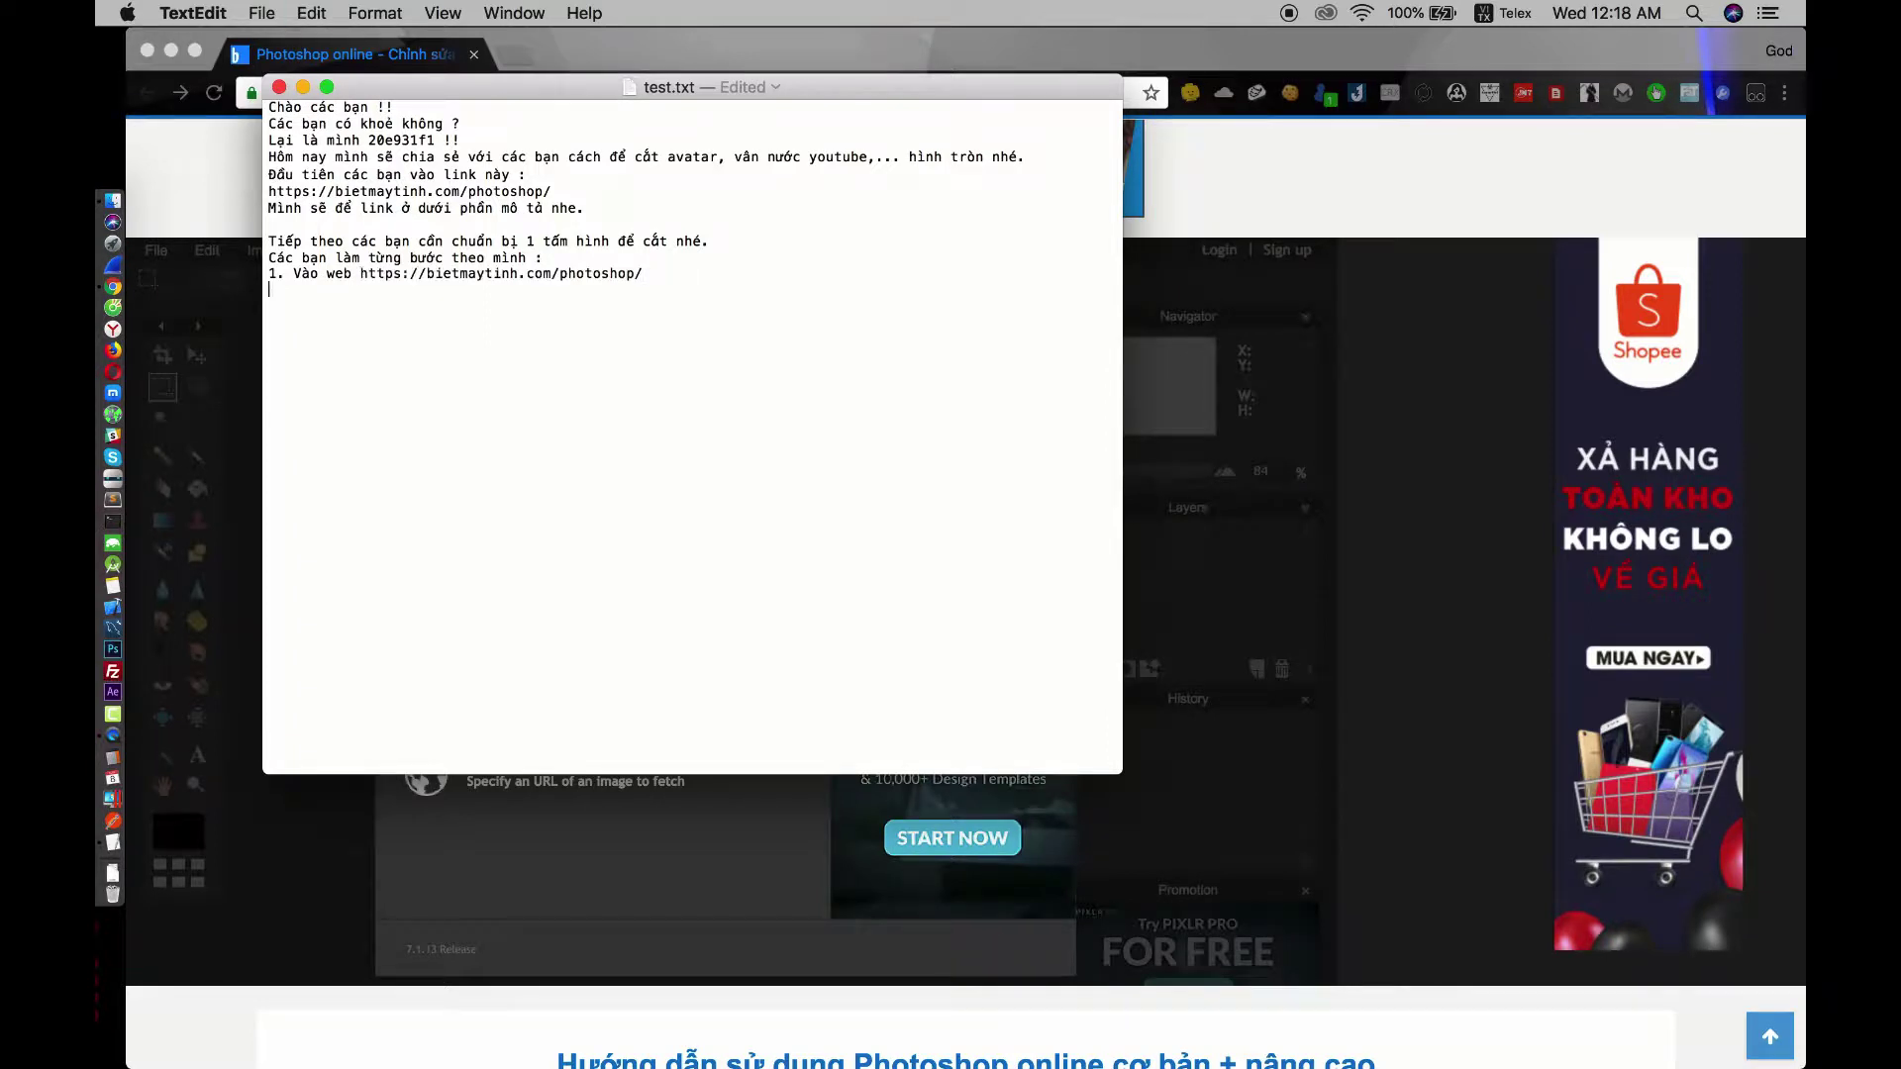
pyautogui.write('Tải ảnh các bạn muon cắt lên.')
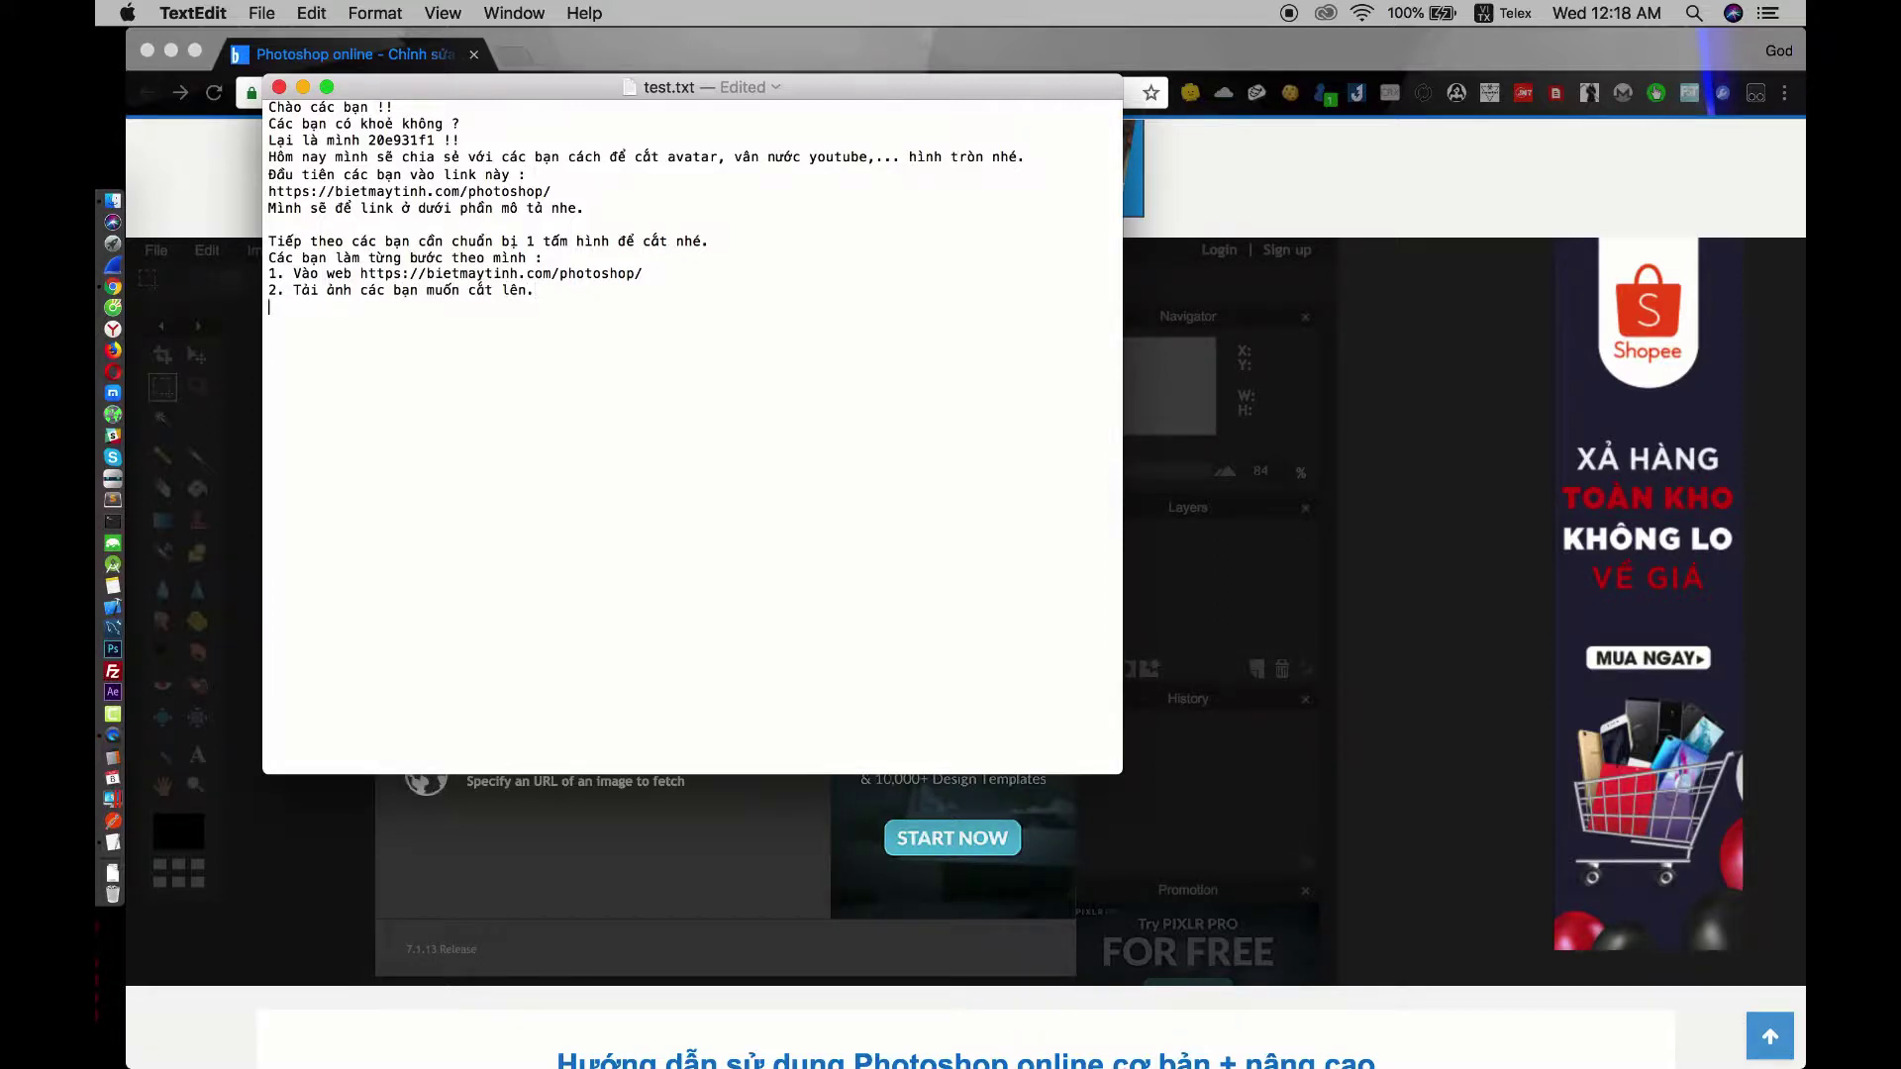
# Switch to Pixlr Editor in Chrome and create a blank 407 × 377 px image.
pyautogui.click(489, 831)
pyautogui.click(492, 573)
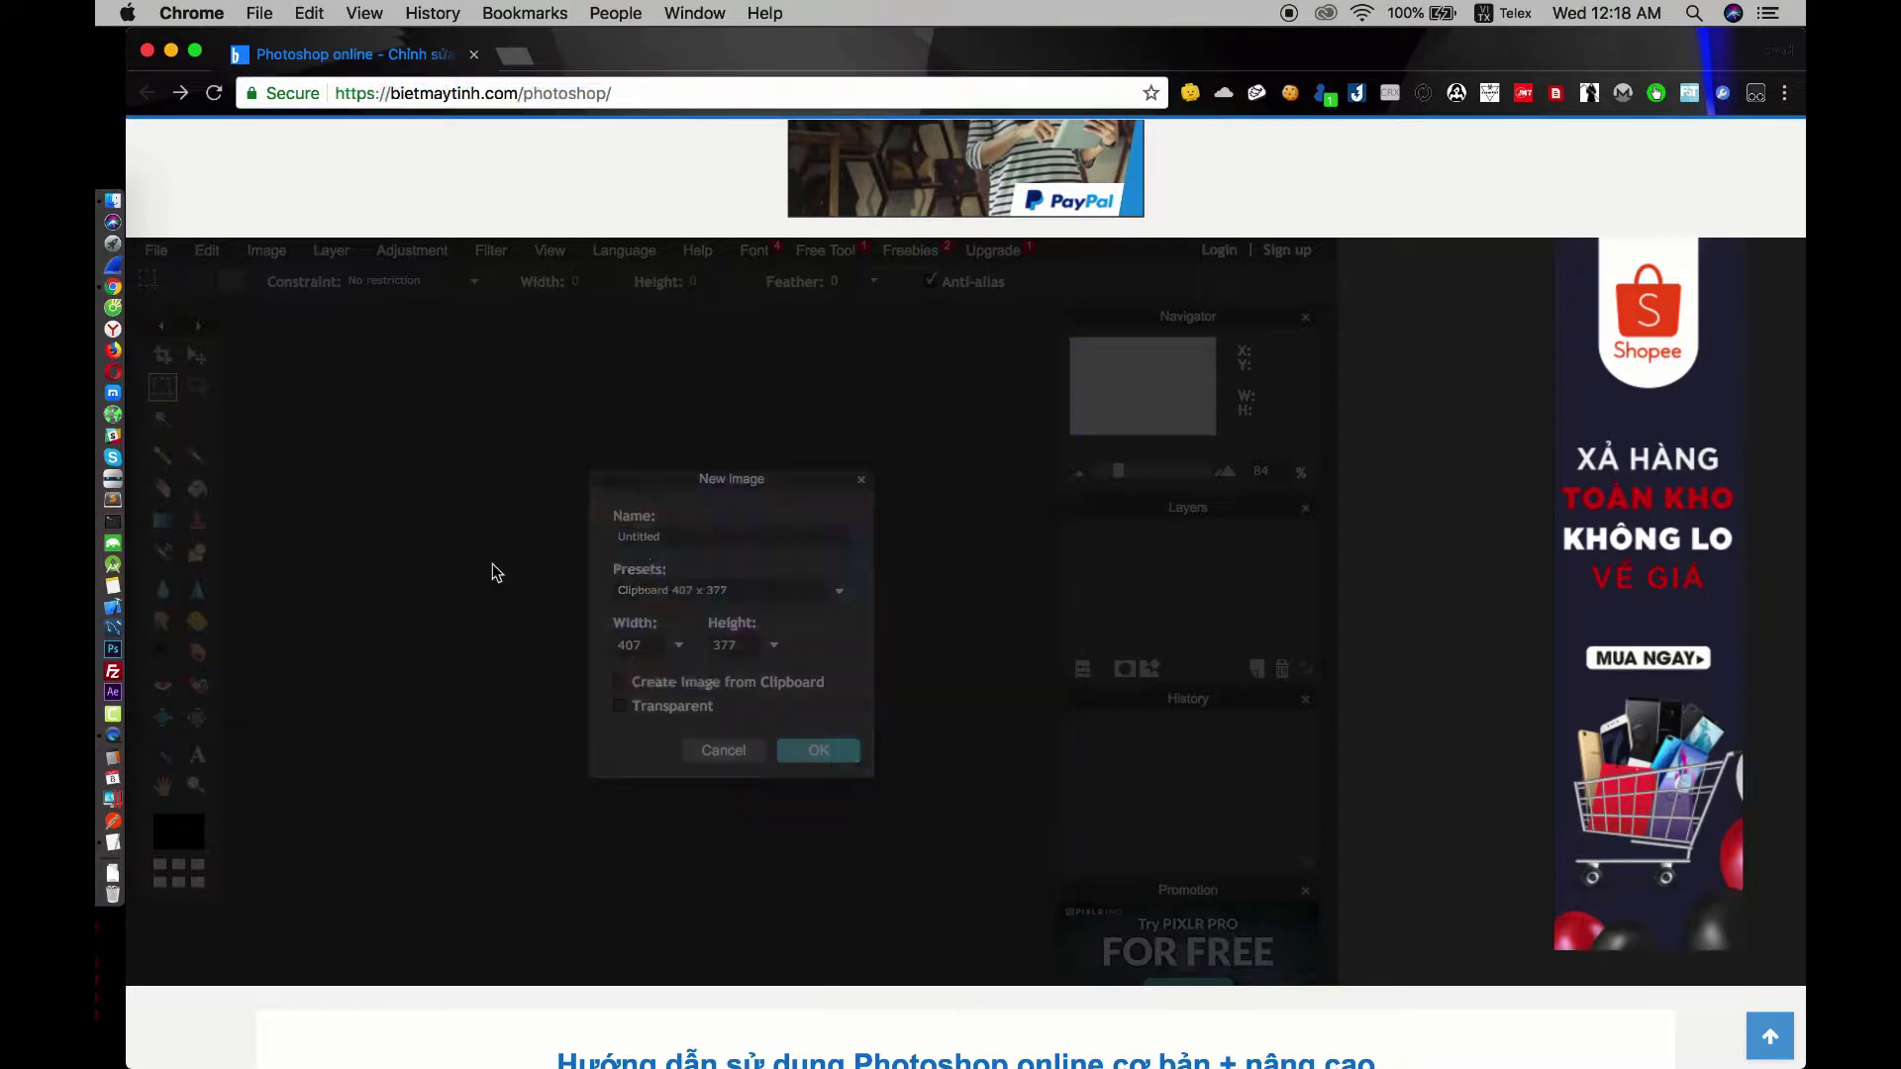
pyautogui.click(818, 748)
# Open the image maxresdefault (1).jpg from the Life & Hacker folder in the editor.
pyautogui.click(159, 250)
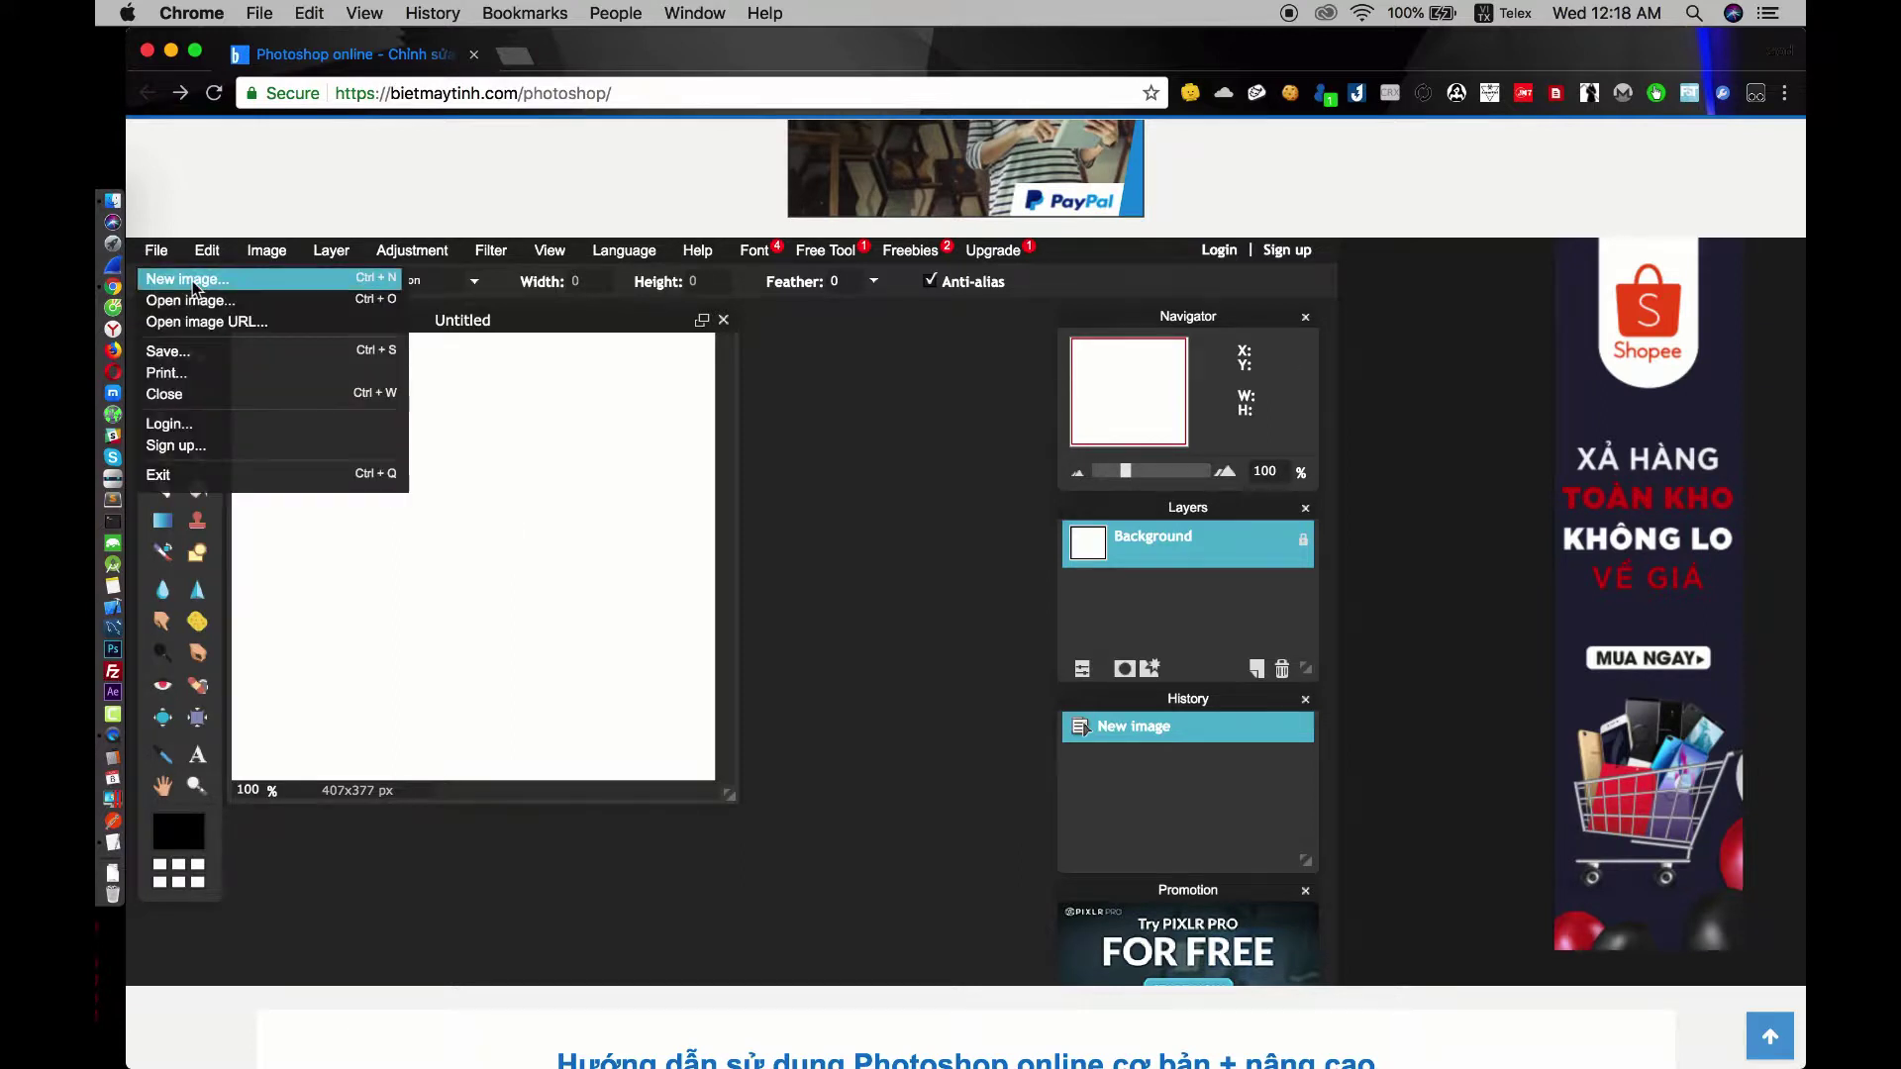
pyautogui.click(194, 300)
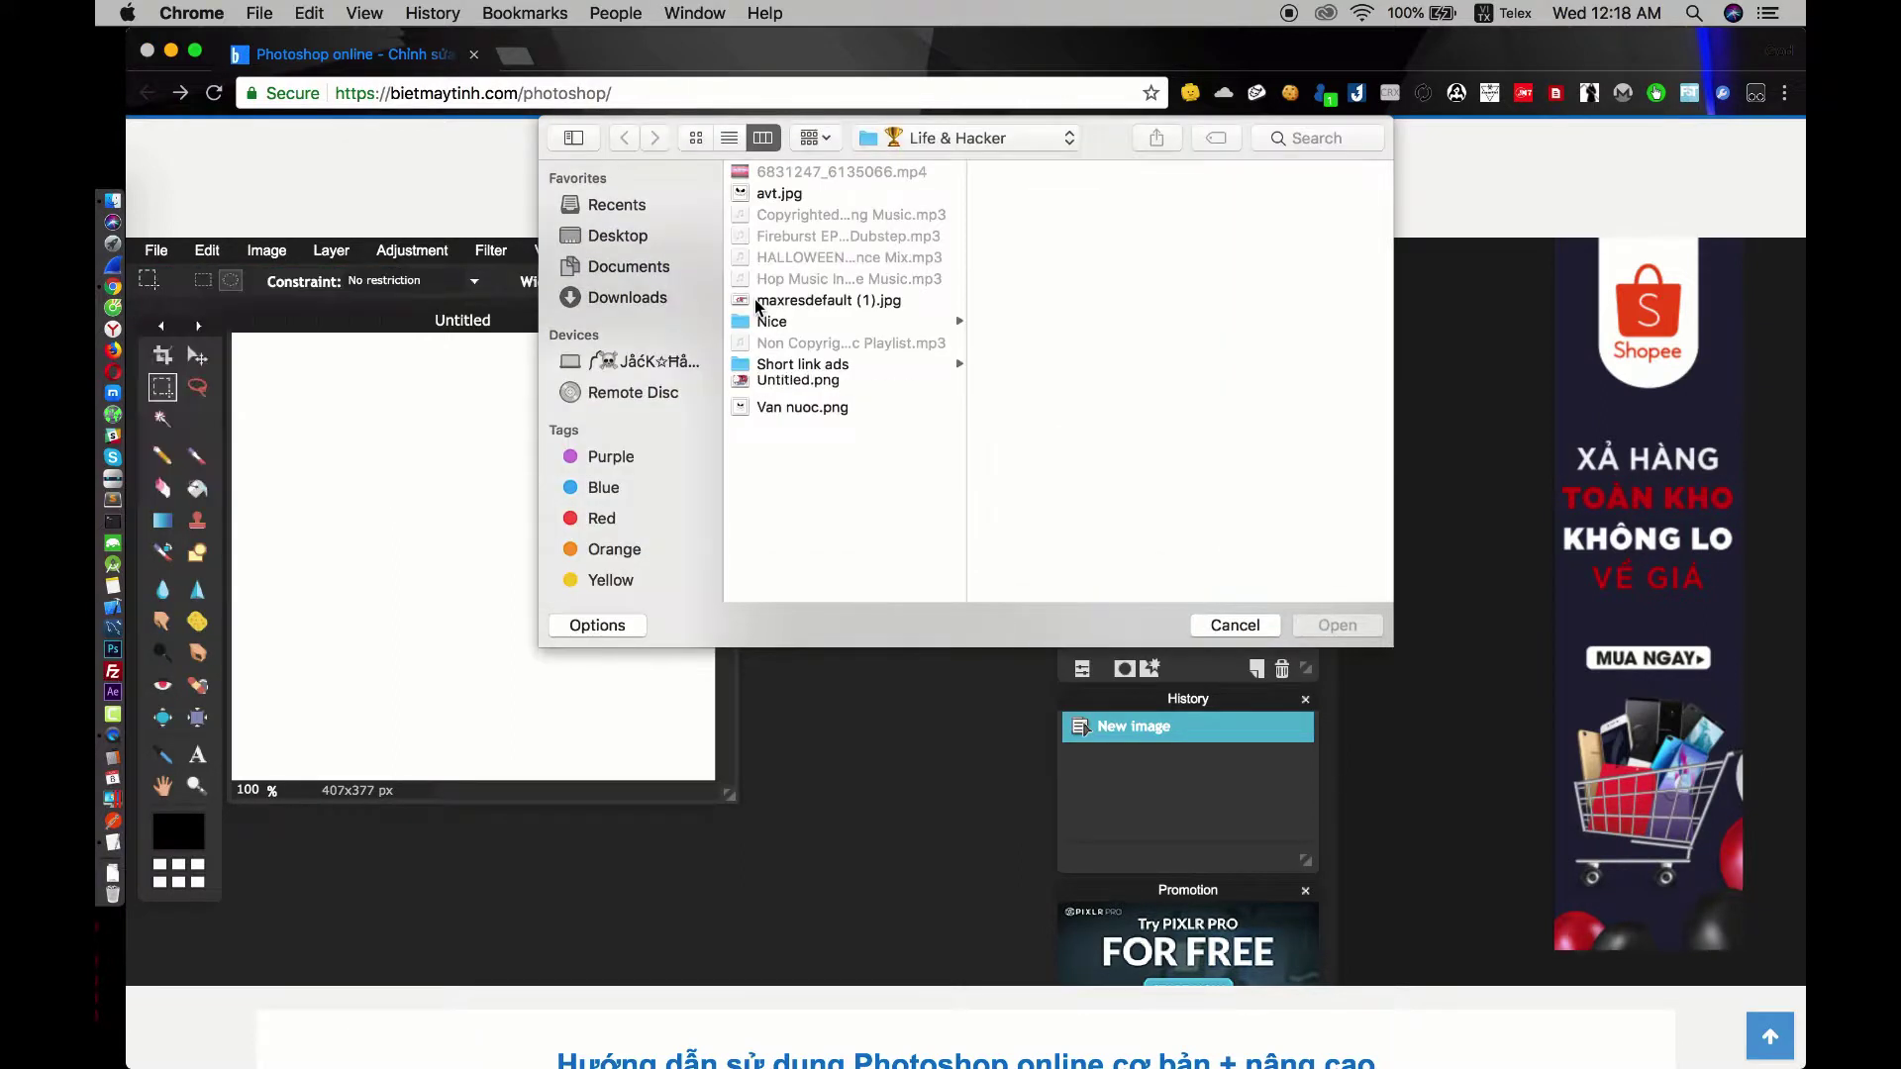
pyautogui.click(779, 386)
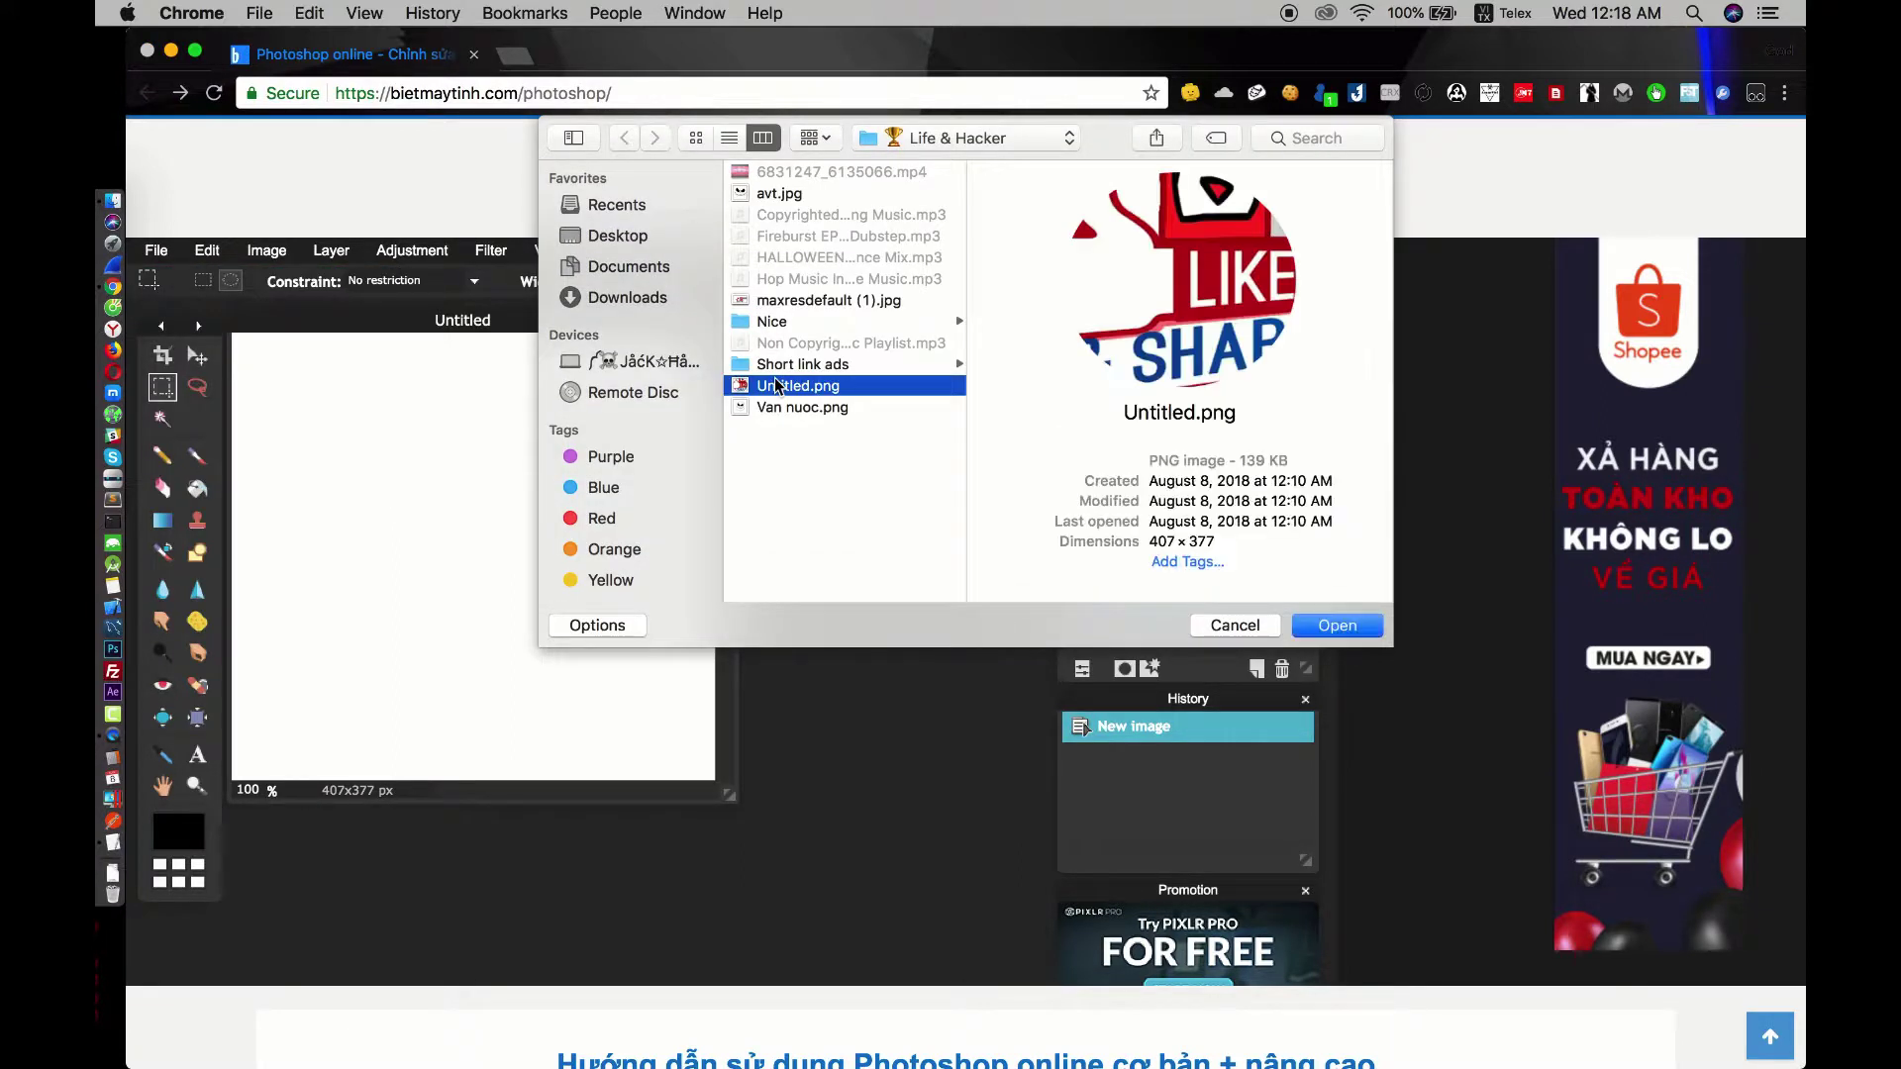
pyautogui.click(808, 321)
pyautogui.click(811, 301)
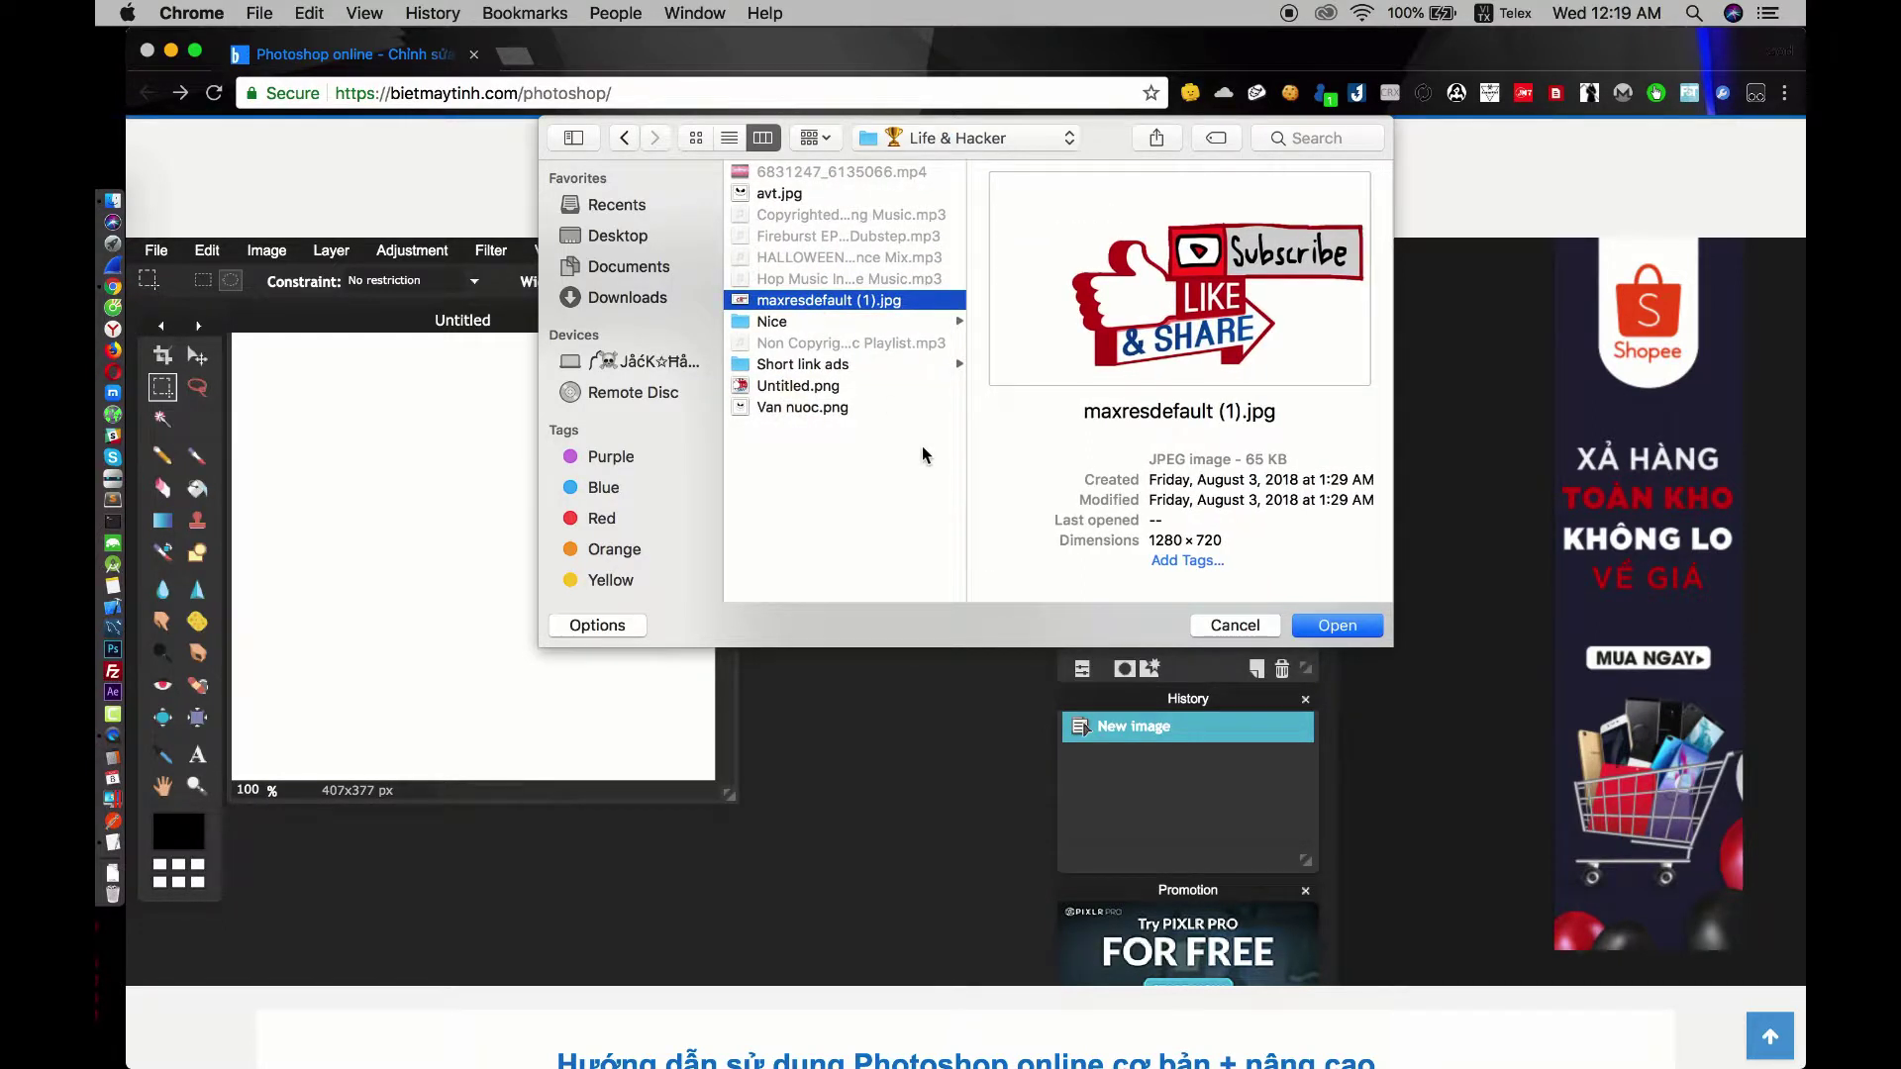
pyautogui.click(1319, 628)
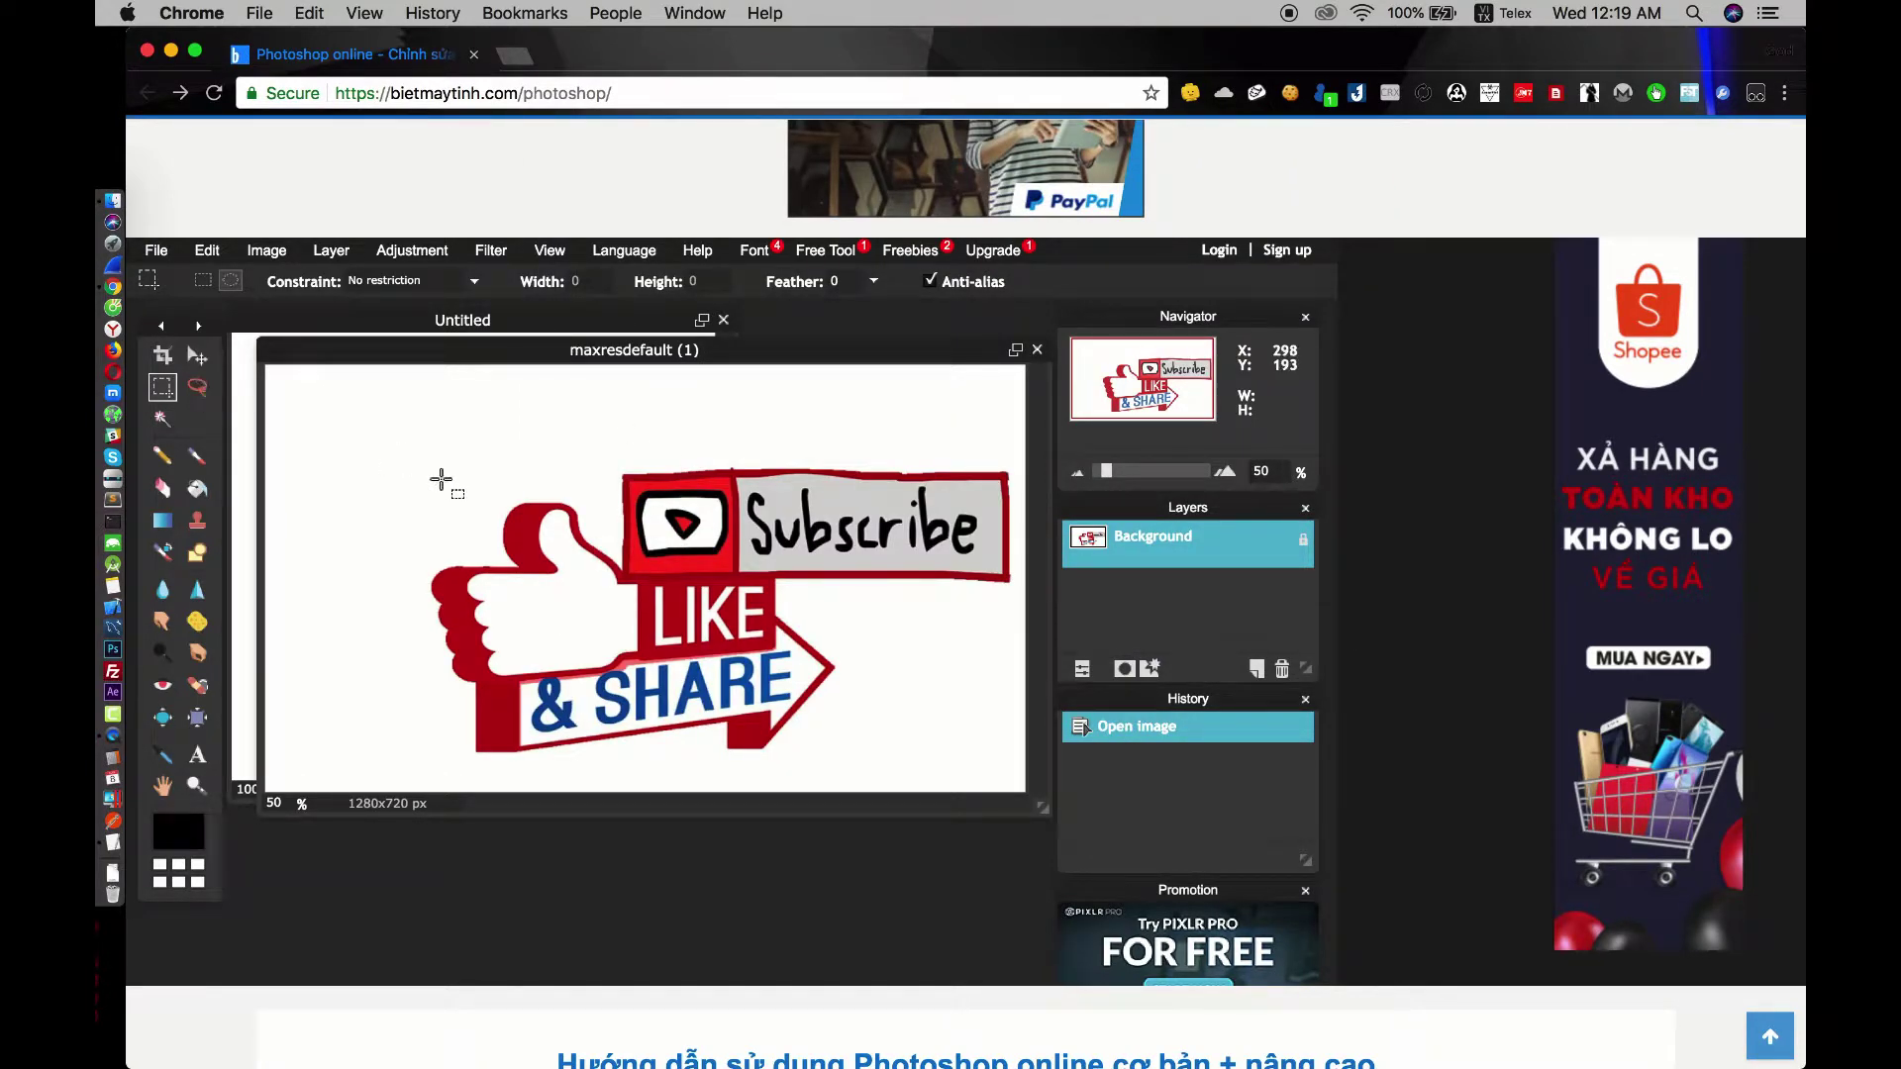
# Switch to the note in TextEdit and add "3. Các bạn chọn Marquee tool (M) hoặc ấn ctrl + M để kich hoạt tool nhé.".
pyautogui.press('super+Tab')
pyautogui.write('3. ')
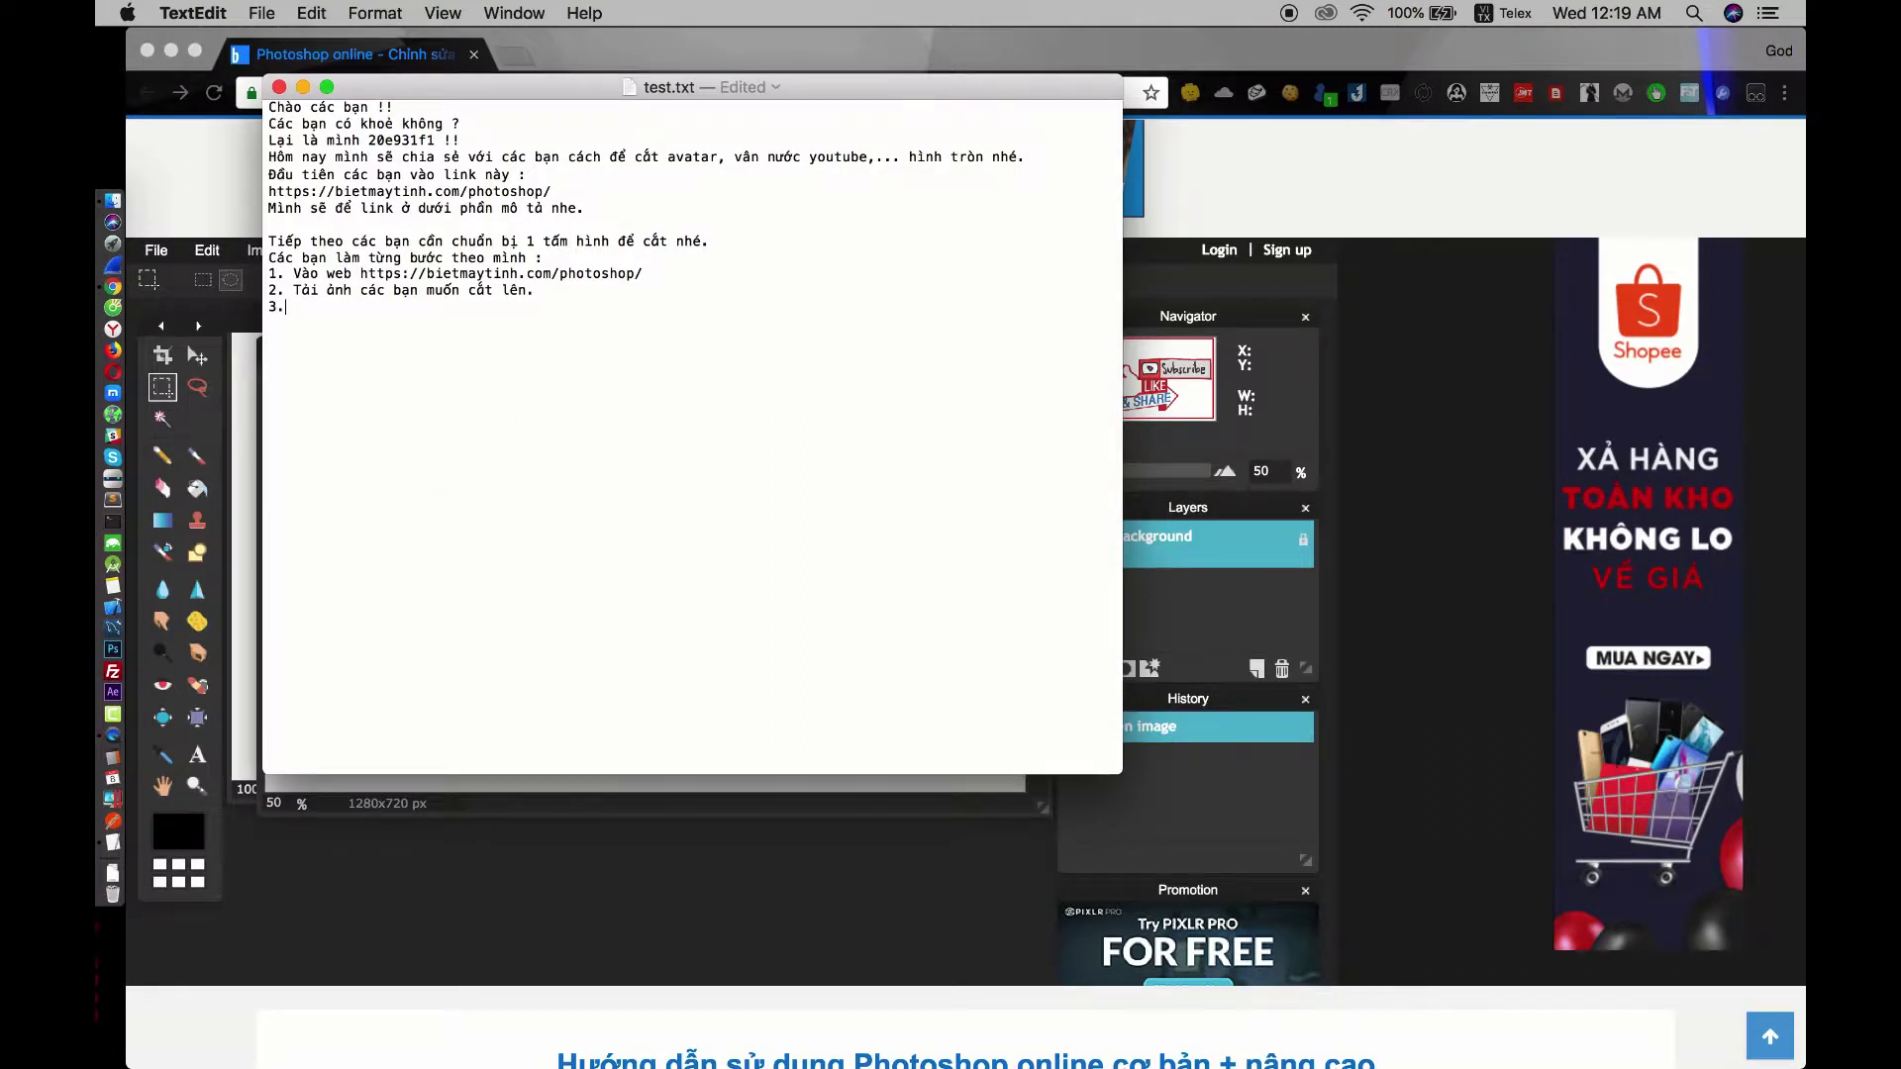
pyautogui.write('Các bạn chọn Marquee tool ( M)')
pyautogui.press('BackSpace')
pyautogui.press('BackSpace')
pyautogui.press('BackSpace')
pyautogui.write('hoặc ấn c')
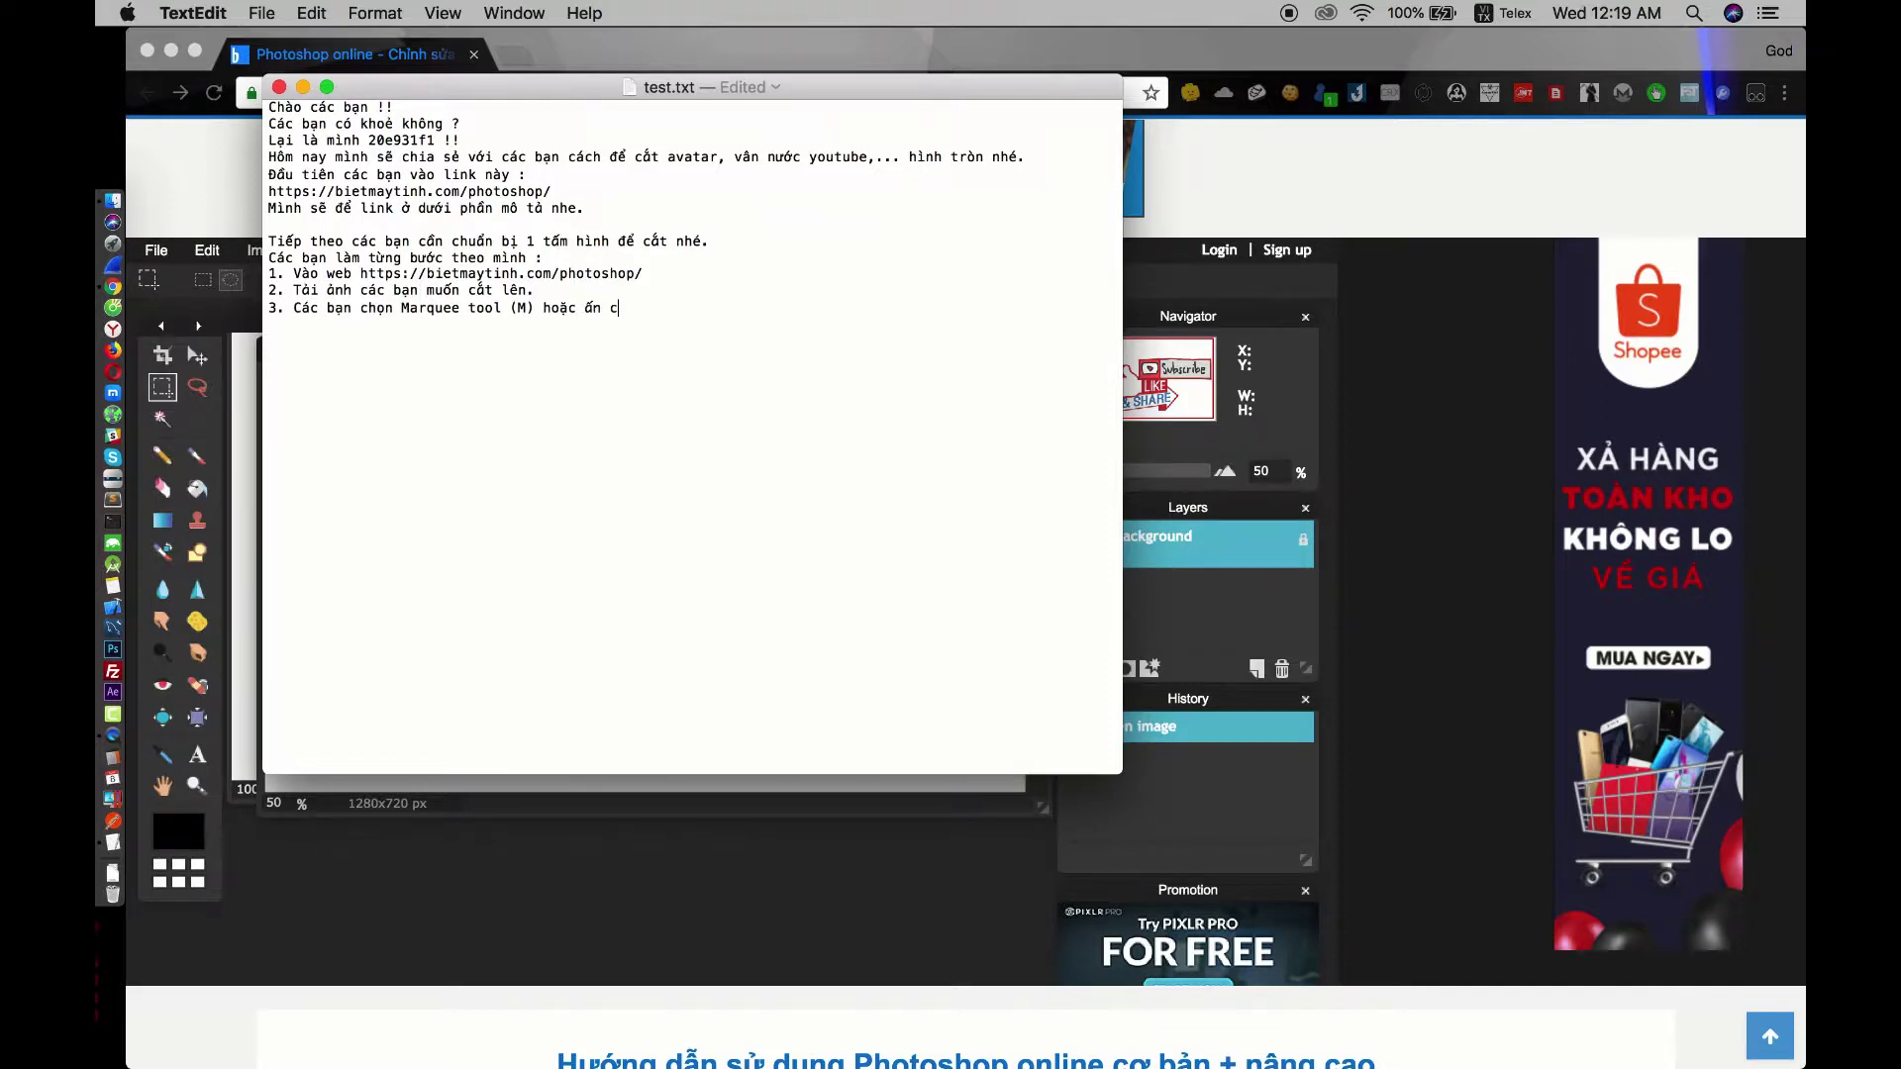
pyautogui.write('trl + M để kich ')
pyautogui.write('hoạt')
pyautogui.write(' to')
pyautogui.write('ol nhé')
# Begin the line below instruction 3 with "Các bạn chọn sang phần ellip".
pyautogui.write('ác')
pyautogui.write(' c')
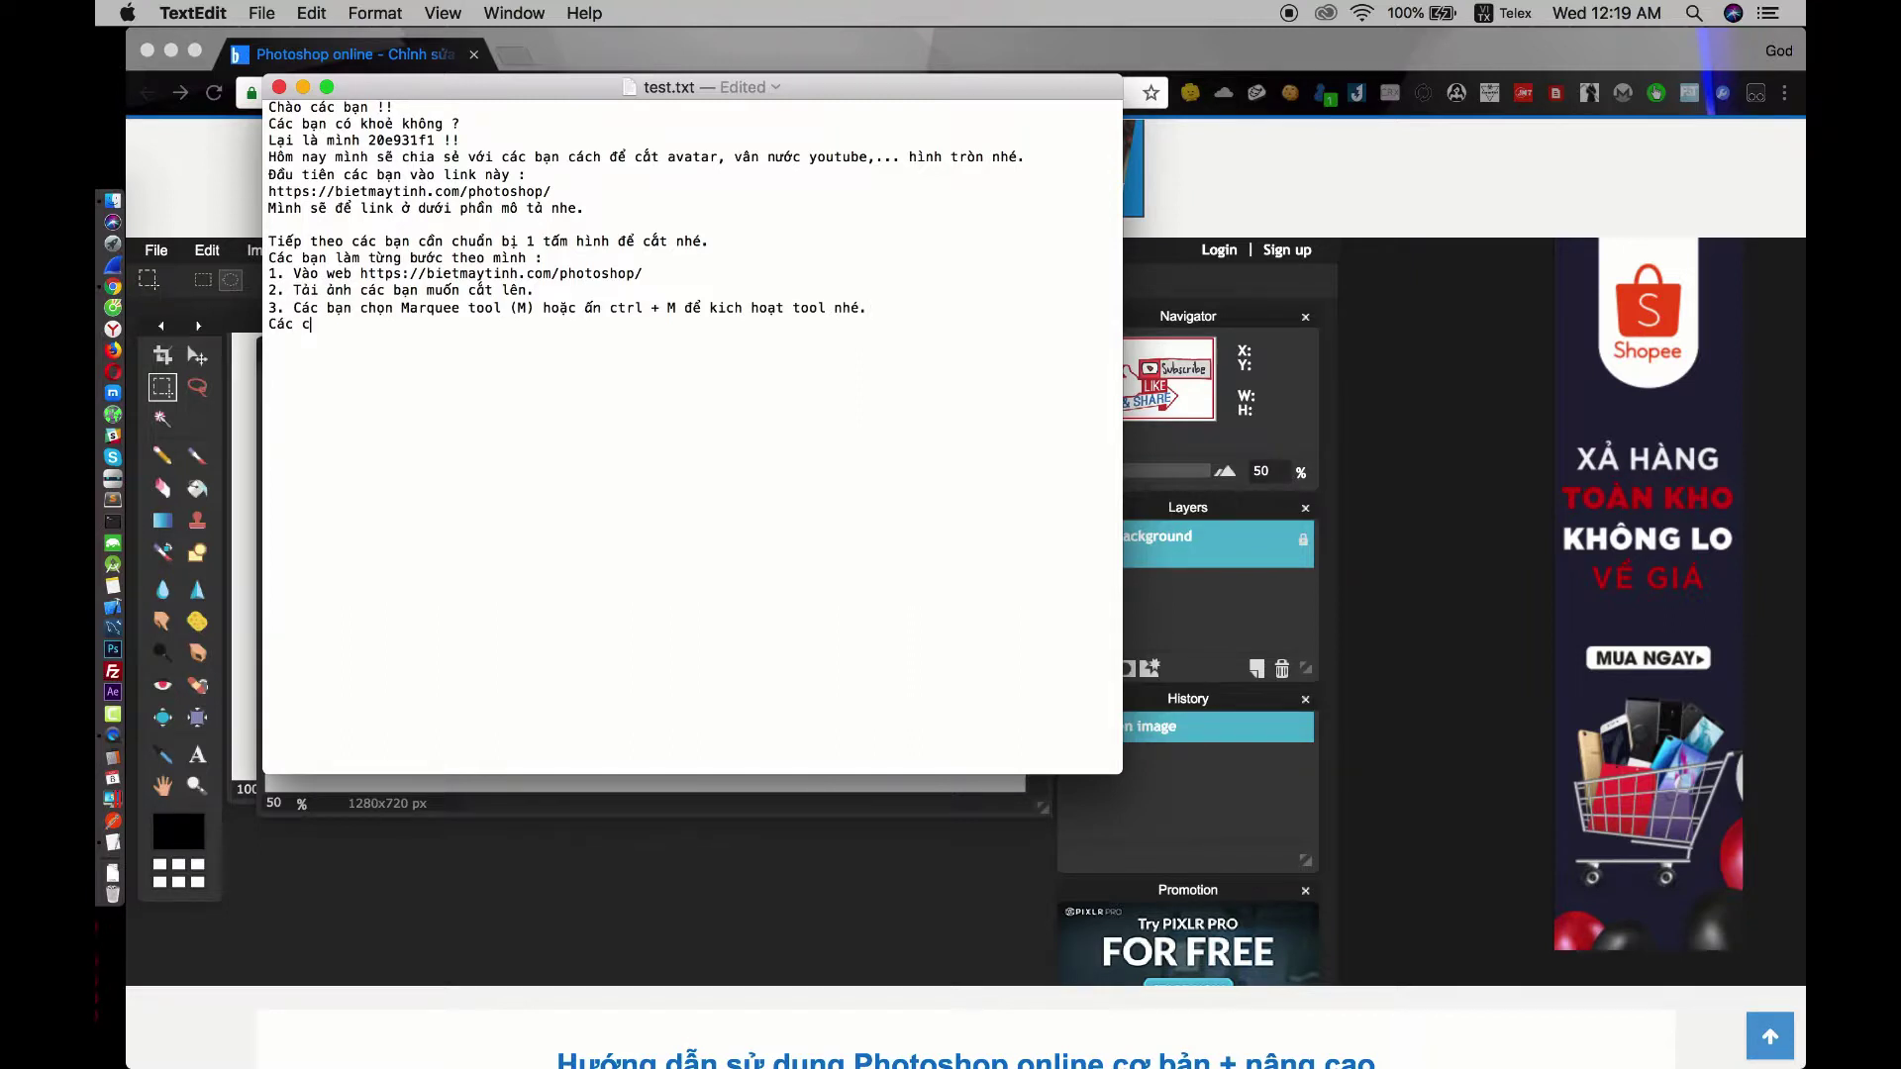
pyautogui.press('BackSpace')
pyautogui.write('ban chọn qua')
pyautogui.press('BackSpace')
pyautogui.press('BackSpace')
pyautogui.press('BackSpace')
pyautogui.write('sang phần ellip')
# Check the elliptical marquee option in Chrome and complete the note's line with "elliptical marquee nhe. Để nó cắt cho mình hình tròn.".
pyautogui.click(230, 284)
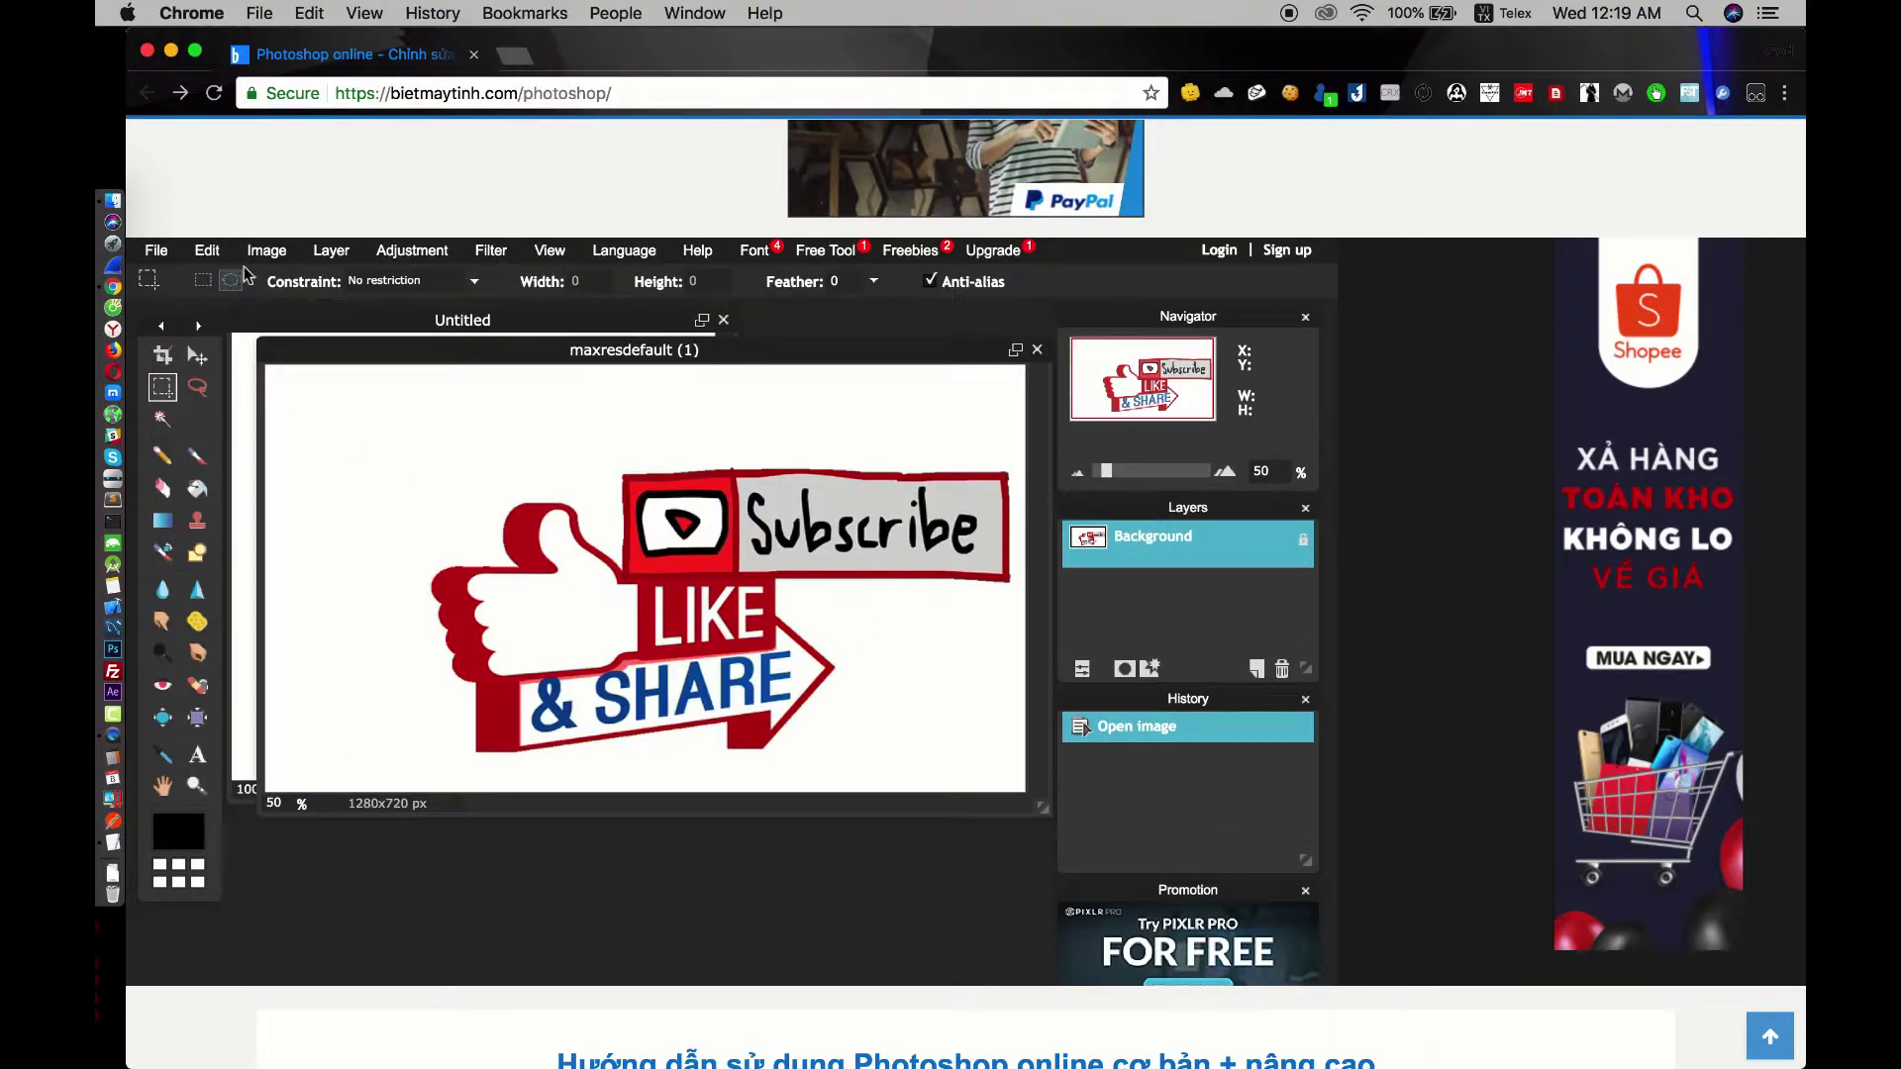
pyautogui.press('super+Tab')
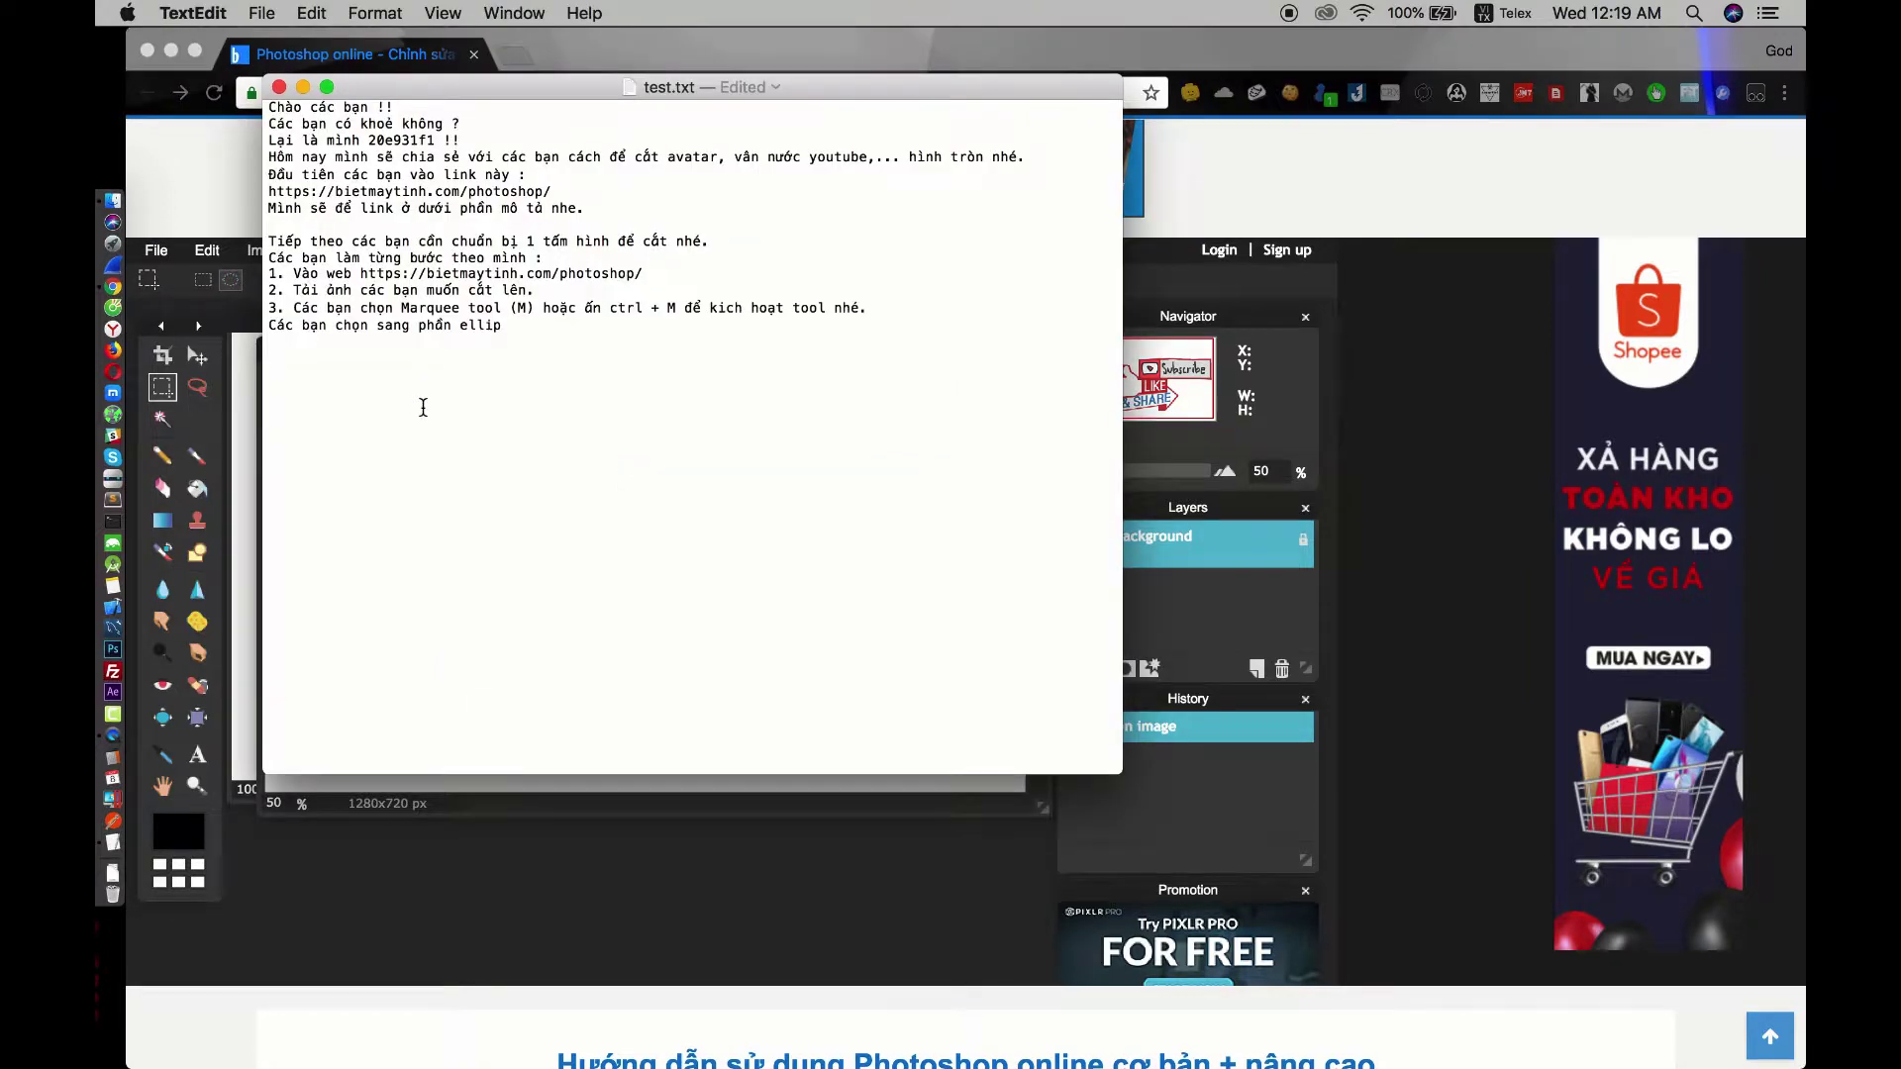
pyautogui.write('tical marque')
pyautogui.write('e nhe. Để n')
pyautogui.write('ó cat cho mình hìn')
pyautogui.write('h tròn')
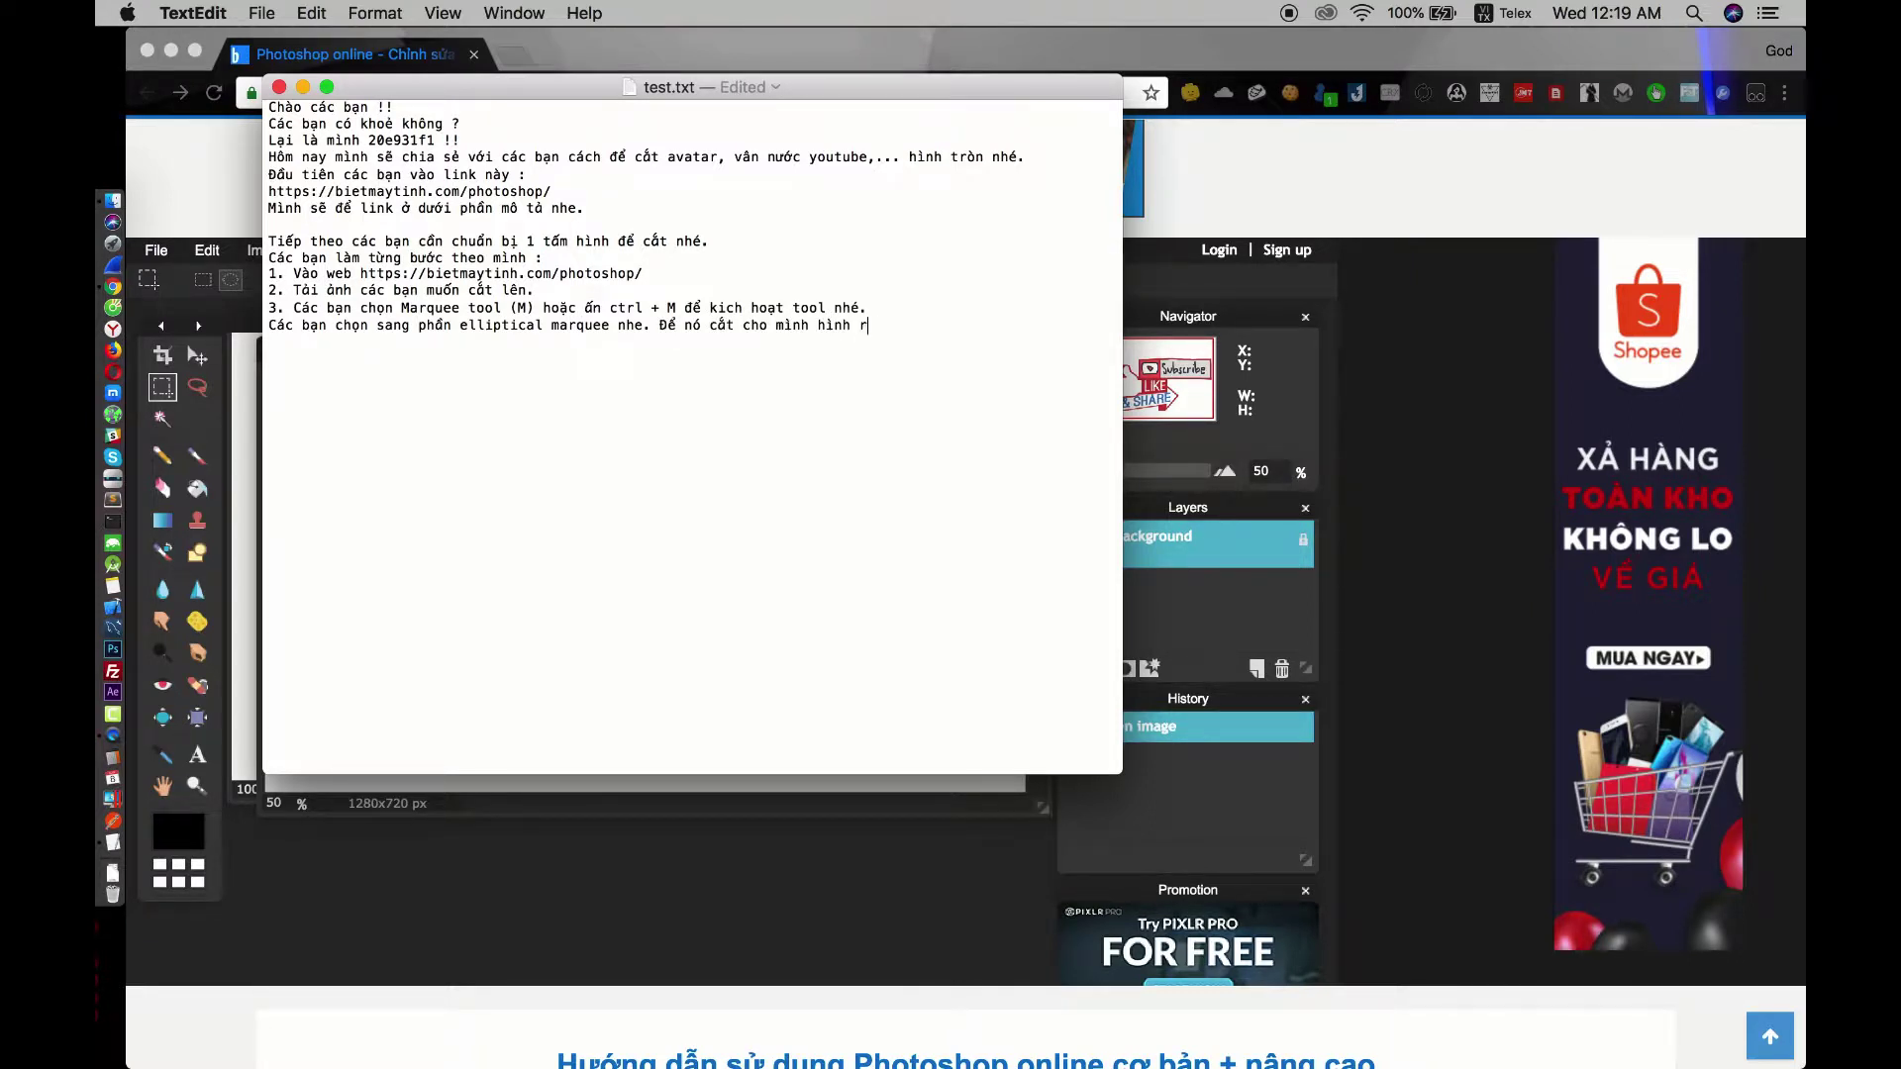
# Add the instruction "4. Các bạn kéo vẽ hình tròn các bạn muốn cắt." on a new line.
pyautogui.write('4. Các bạn ')
pyautogui.write('ve')
pyautogui.press('BackSpace')
pyautogui.press('BackSpace')
pyautogui.write('ke')
pyautogui.write('o')
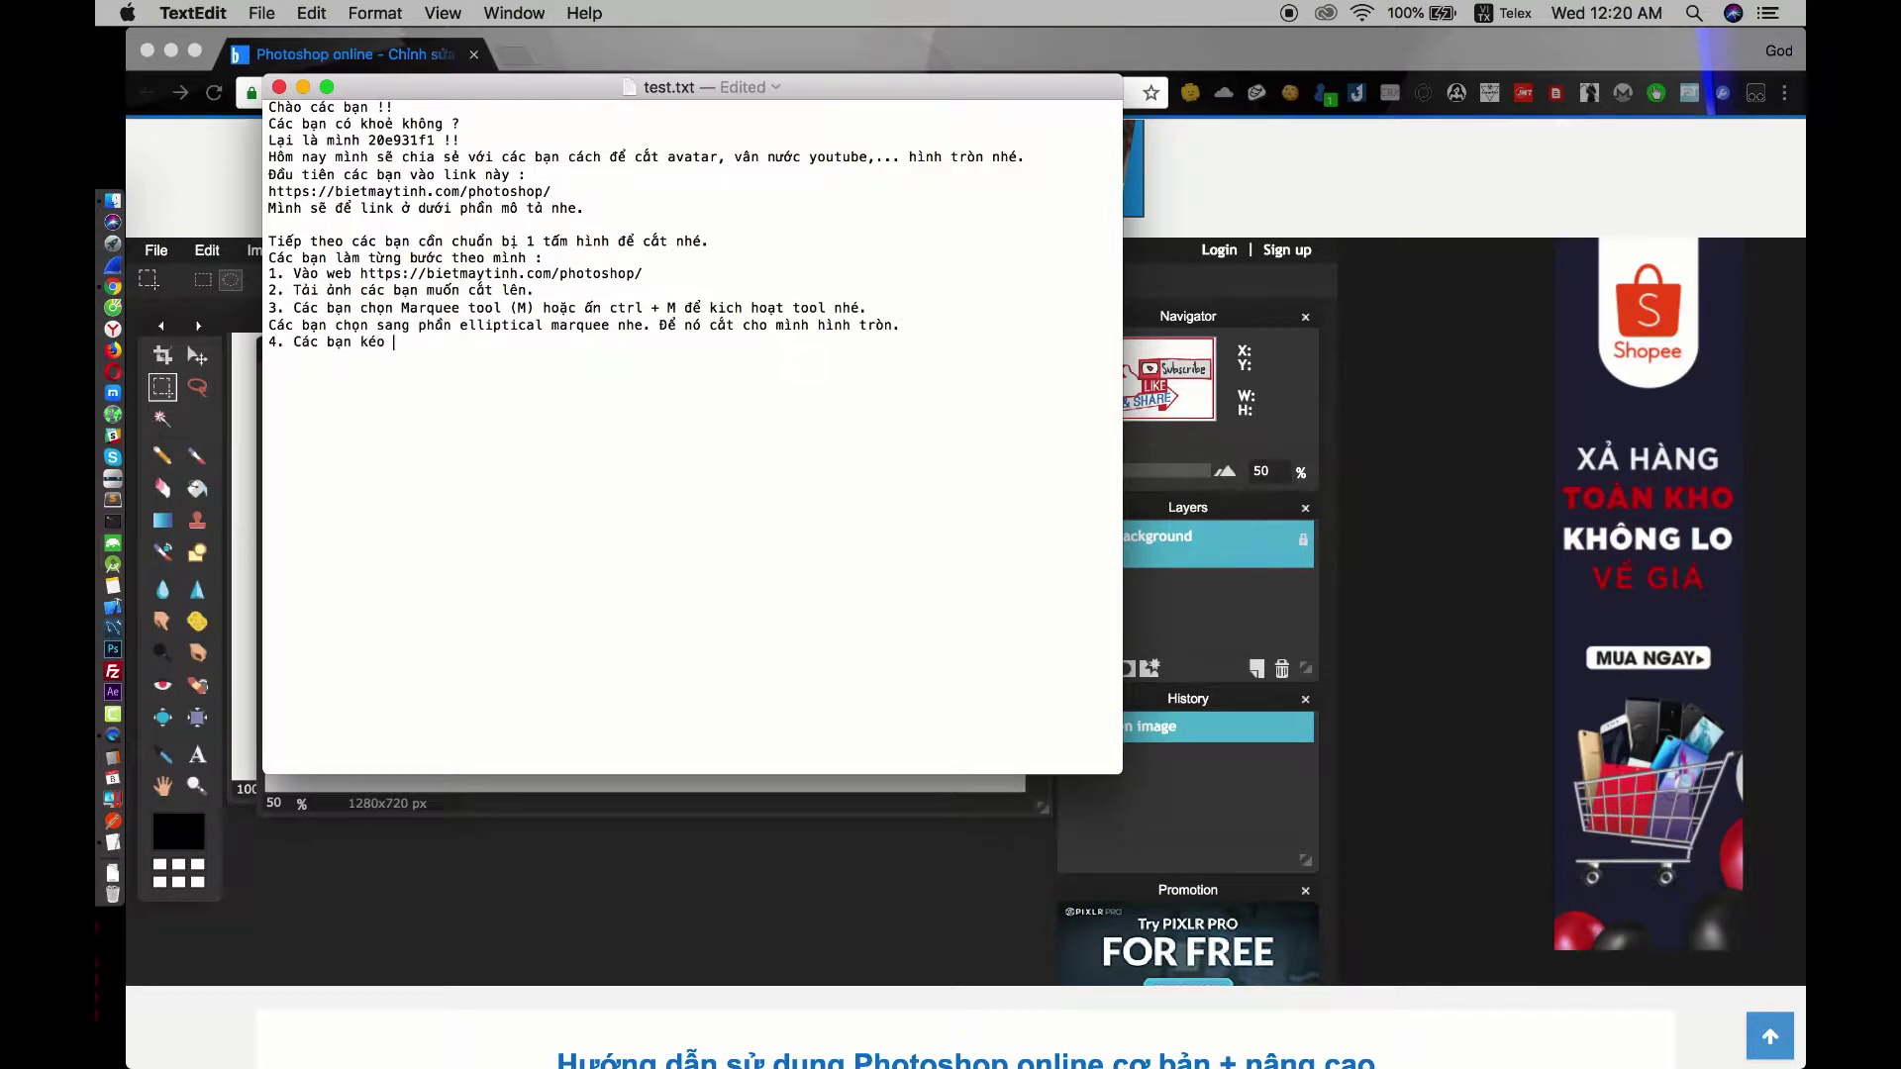
pyautogui.write(' vẽ hình tro')
pyautogui.write('n các bạn muốn cắt.')
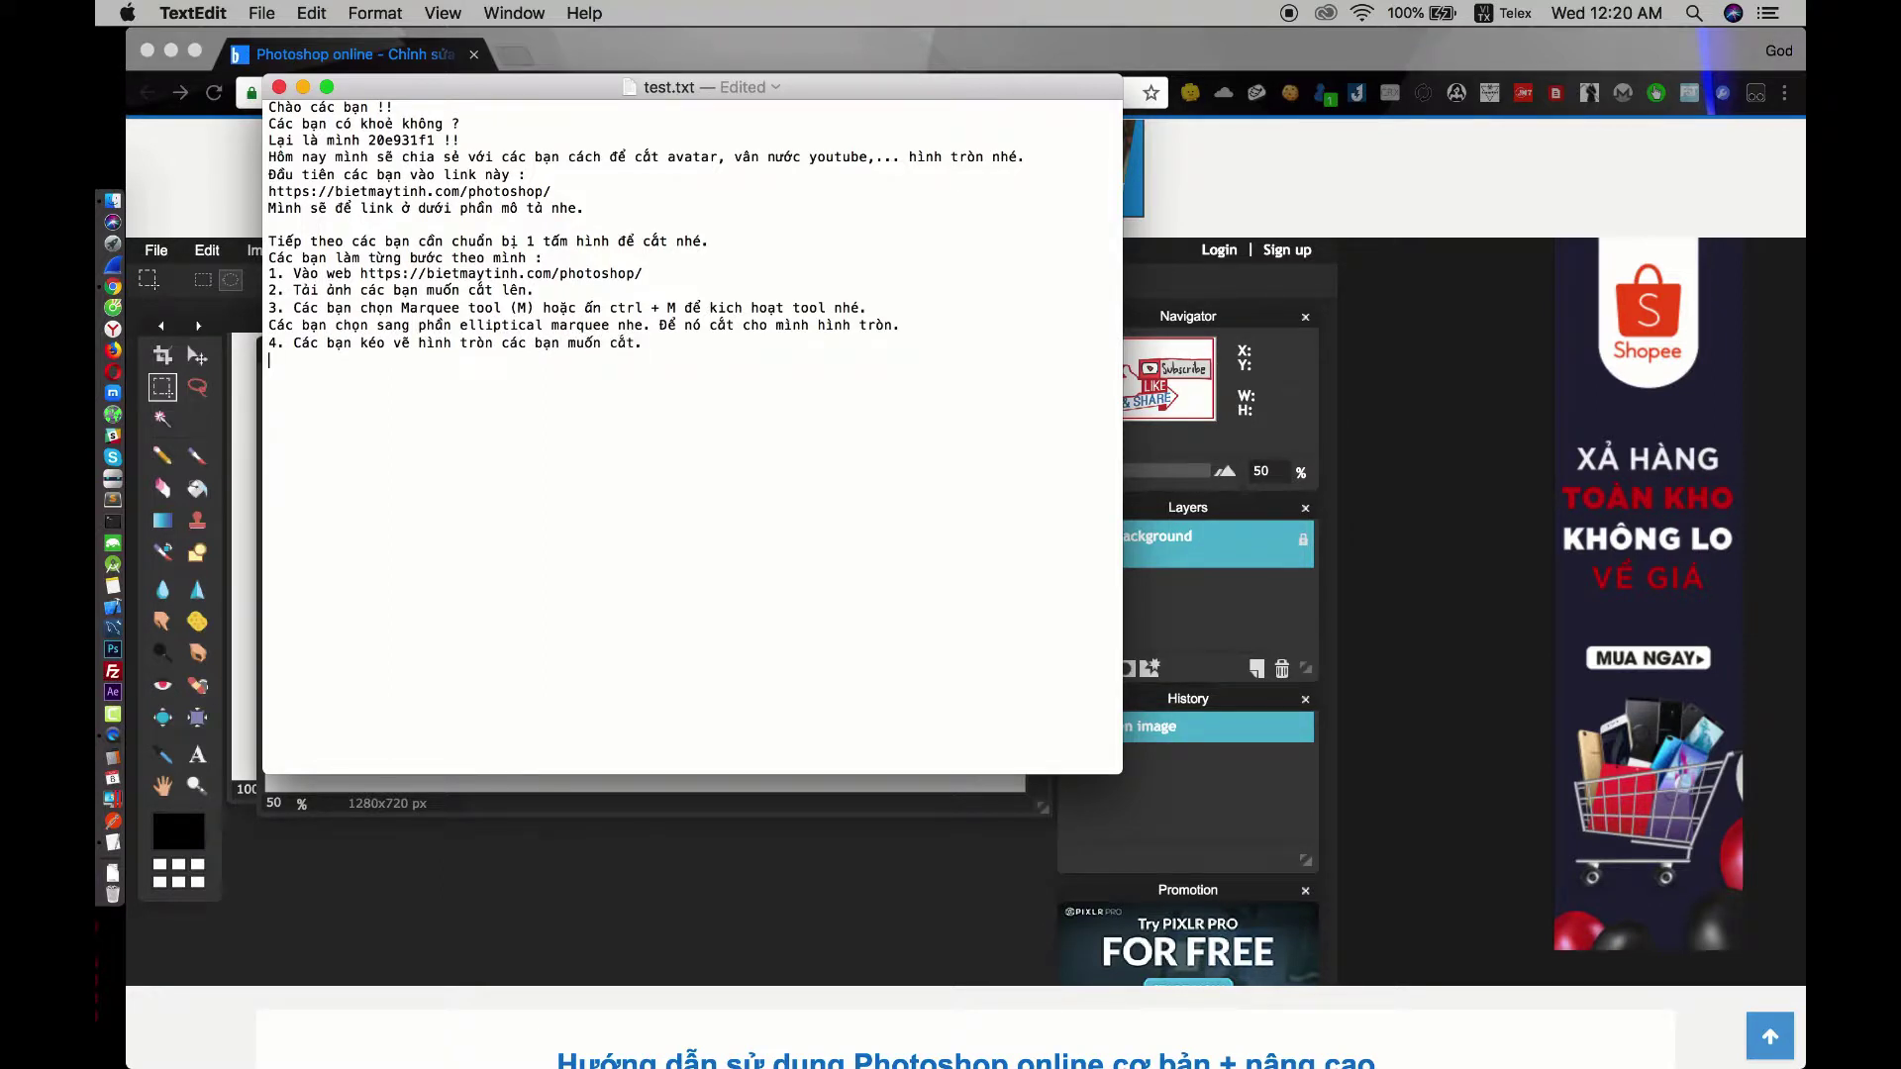
# In Chrome, draw an elliptical marquee selection about 353 × 425 px around the LIKE & SHARE artwork and copy it.
pyautogui.press('super+Tab')
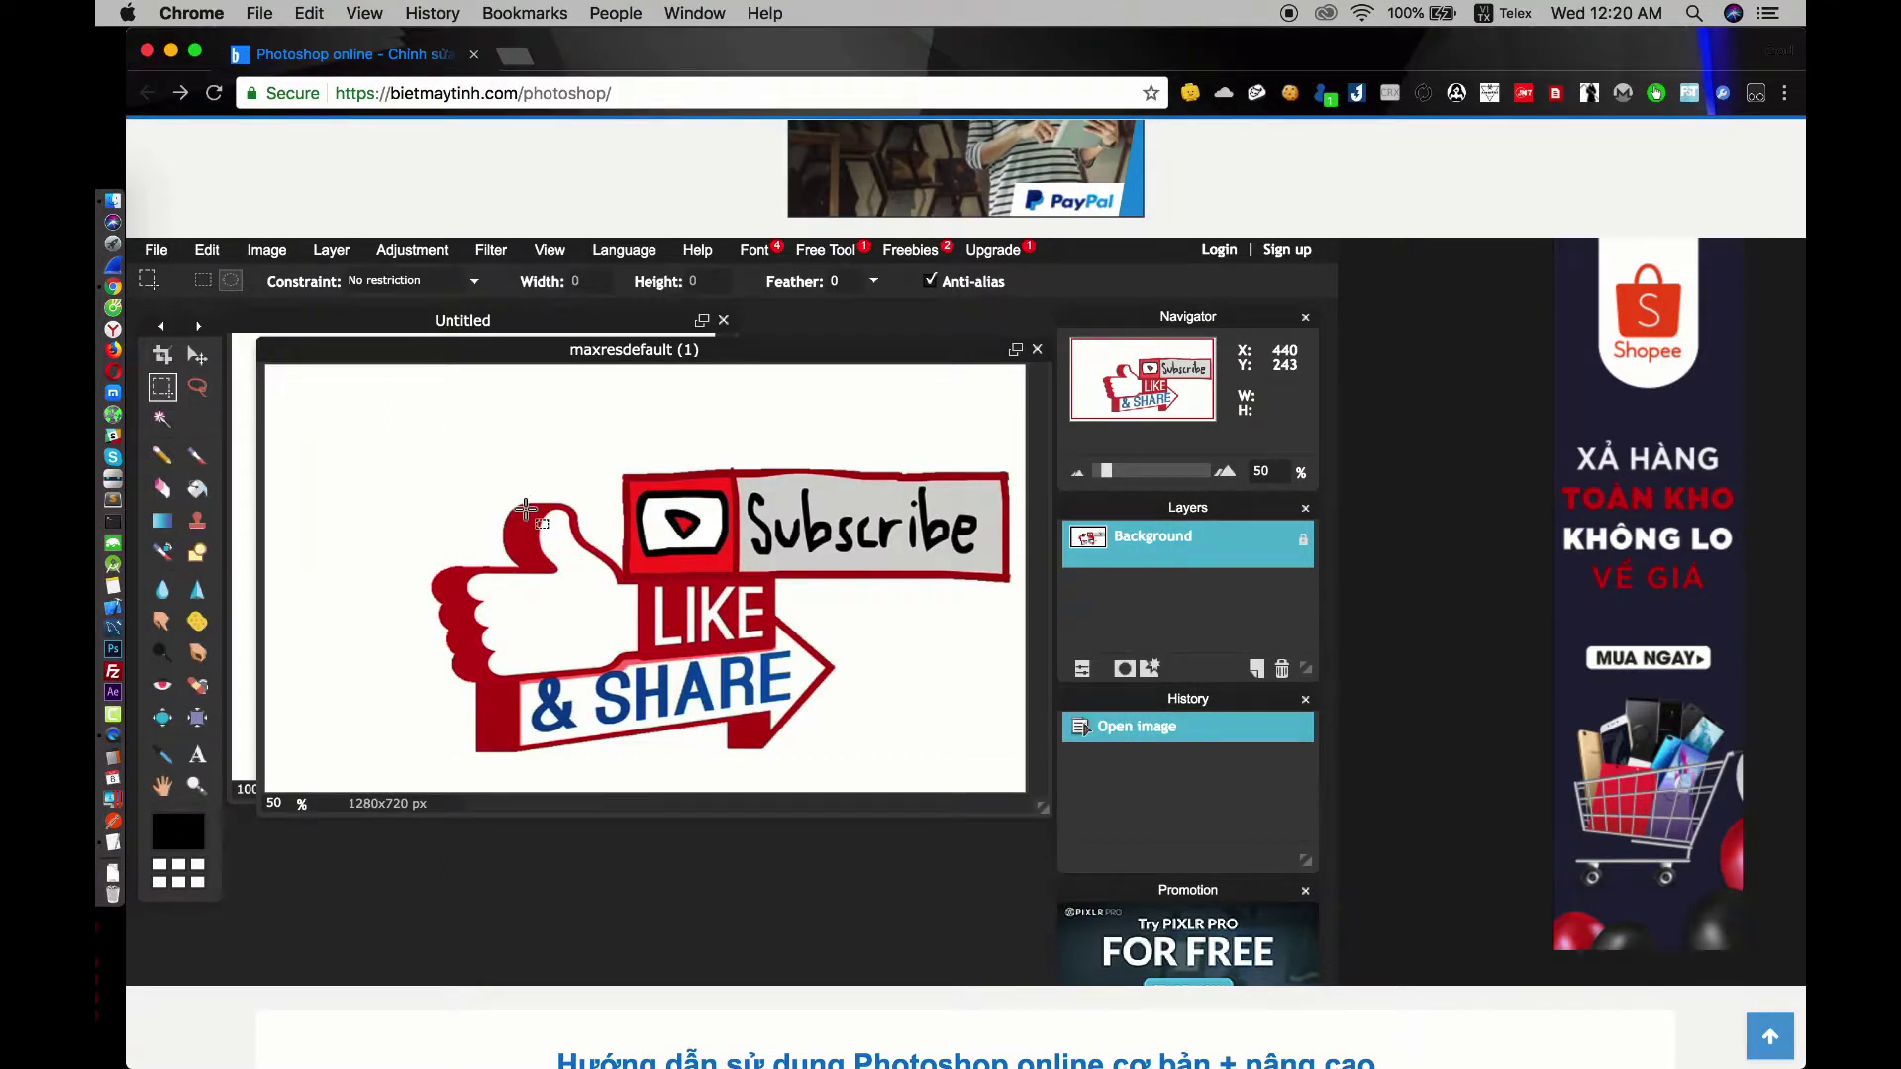
pyautogui.moveTo(625, 476); pyautogui.dragTo(833, 729)
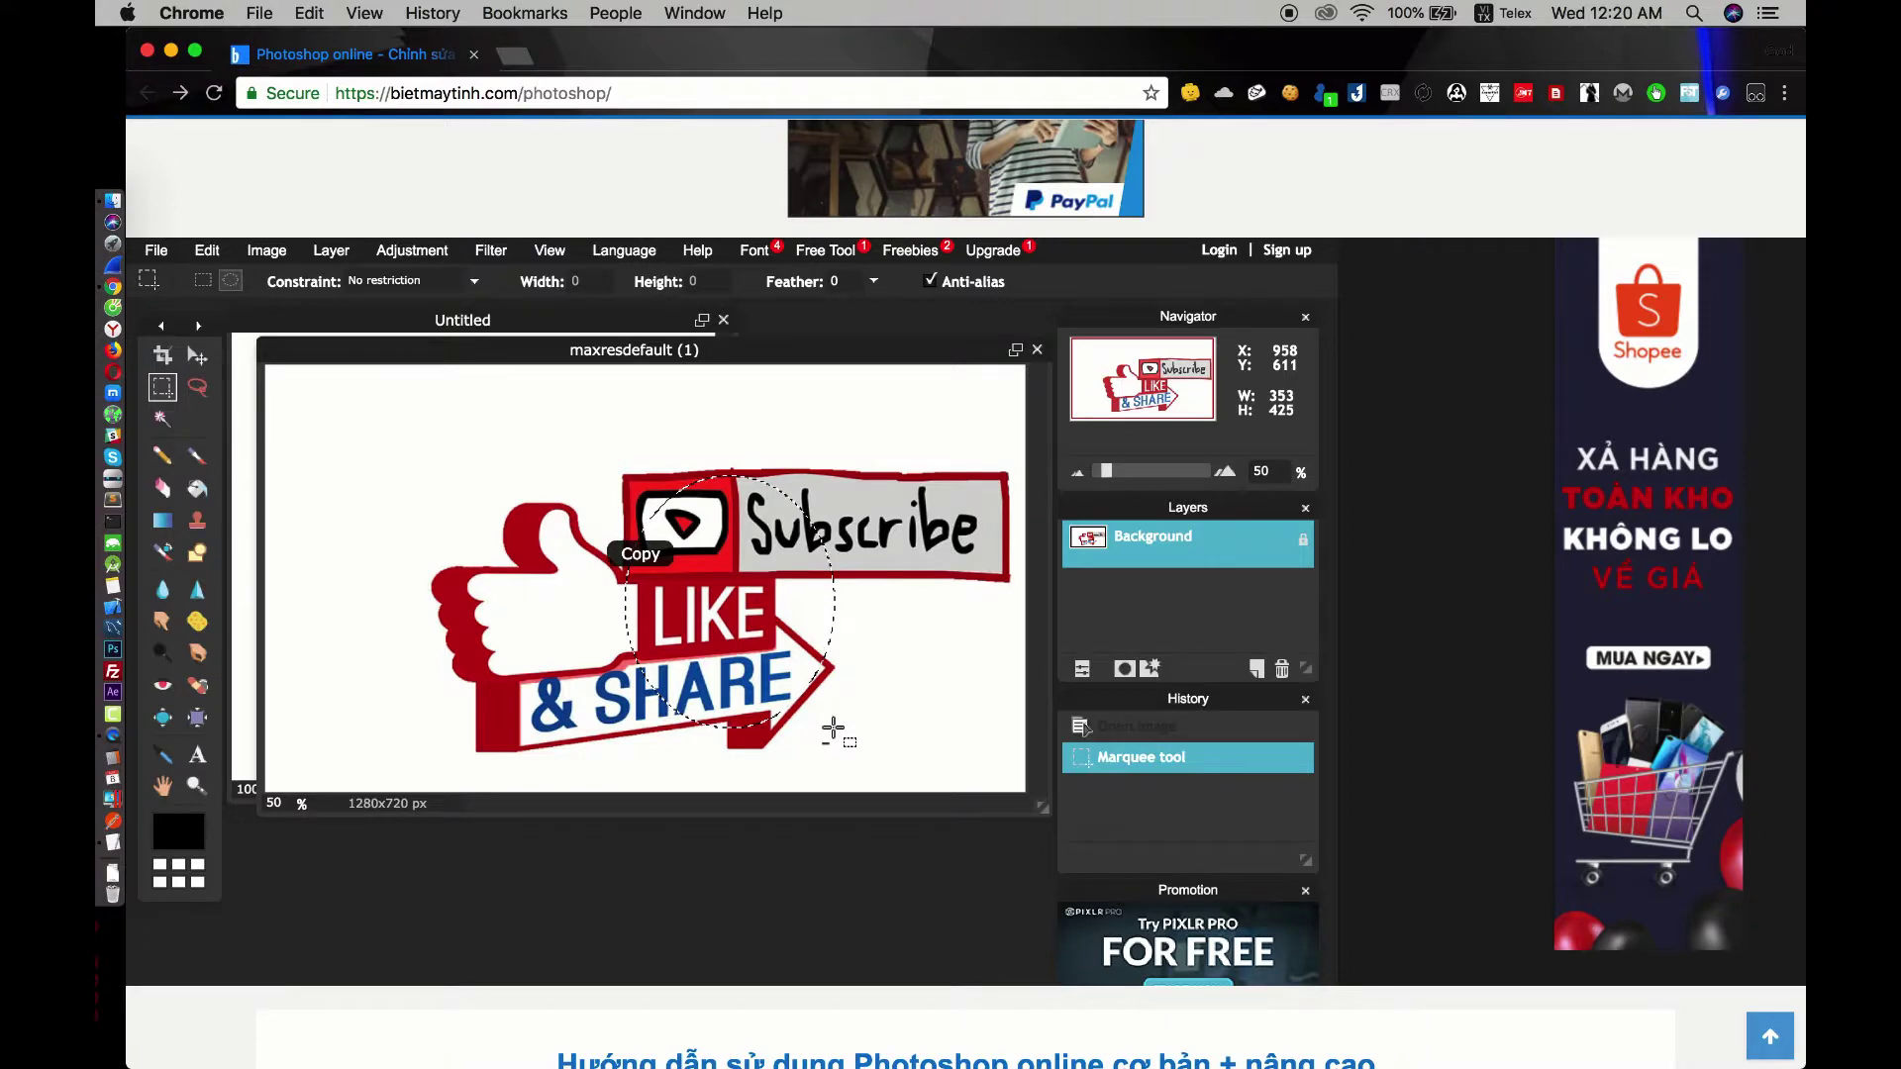
# Return to the TextEdit note and add "5. Sau đó các bạn ấn Ctrl + C nhe. Để lưu lại.".
pyautogui.press('super+Tab')
pyautogui.write('5. ')
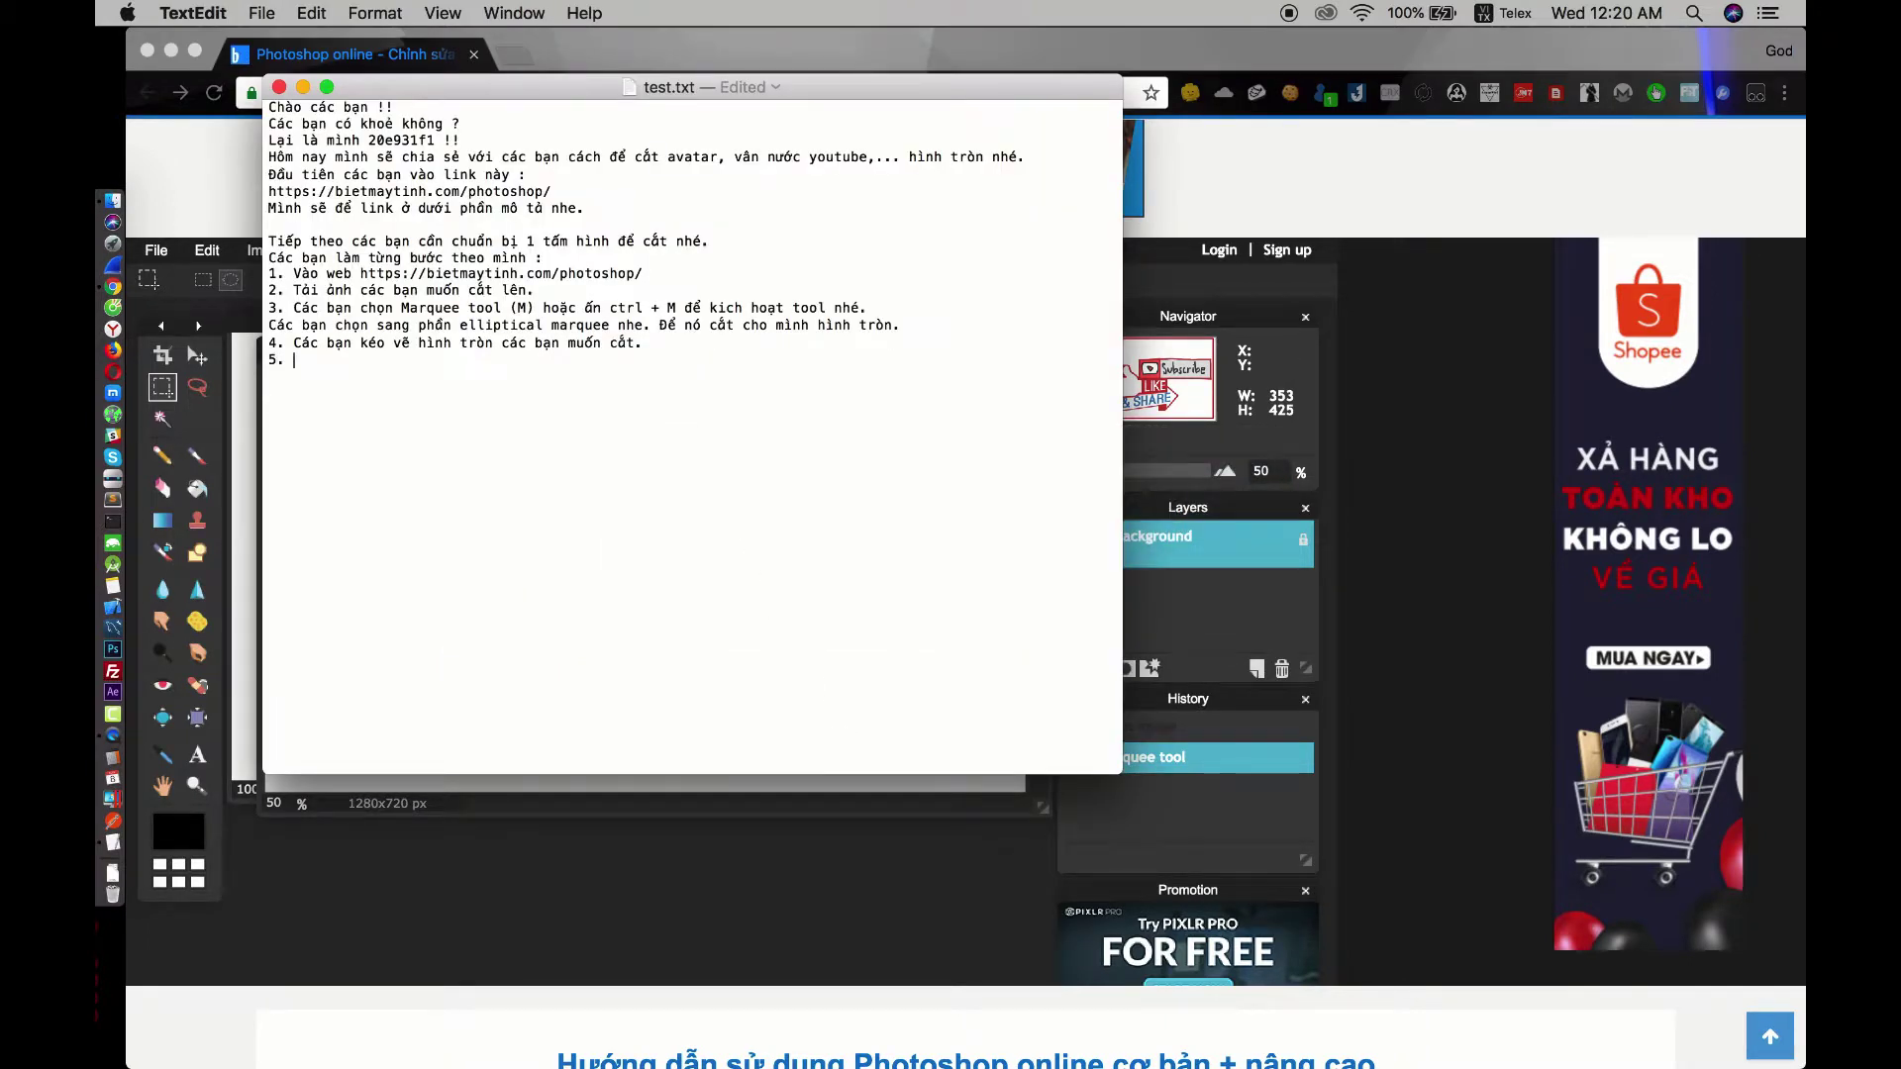
pyautogui.write('Sau đó các ba')
pyautogui.write('n c')
pyautogui.press('BackSpace')
pyautogui.write('ấn Ctrl')
pyautogui.write(' + C nhe. Để l')
pyautogui.write('ưu lại')
# Add "6. Các bạn tạo mới 1 khung ảnh, kích thước là bạn chọn. và chọn transparent nhe. để ngoài vùng ảnh sẽ trong suốt.".
pyautogui.write('6')
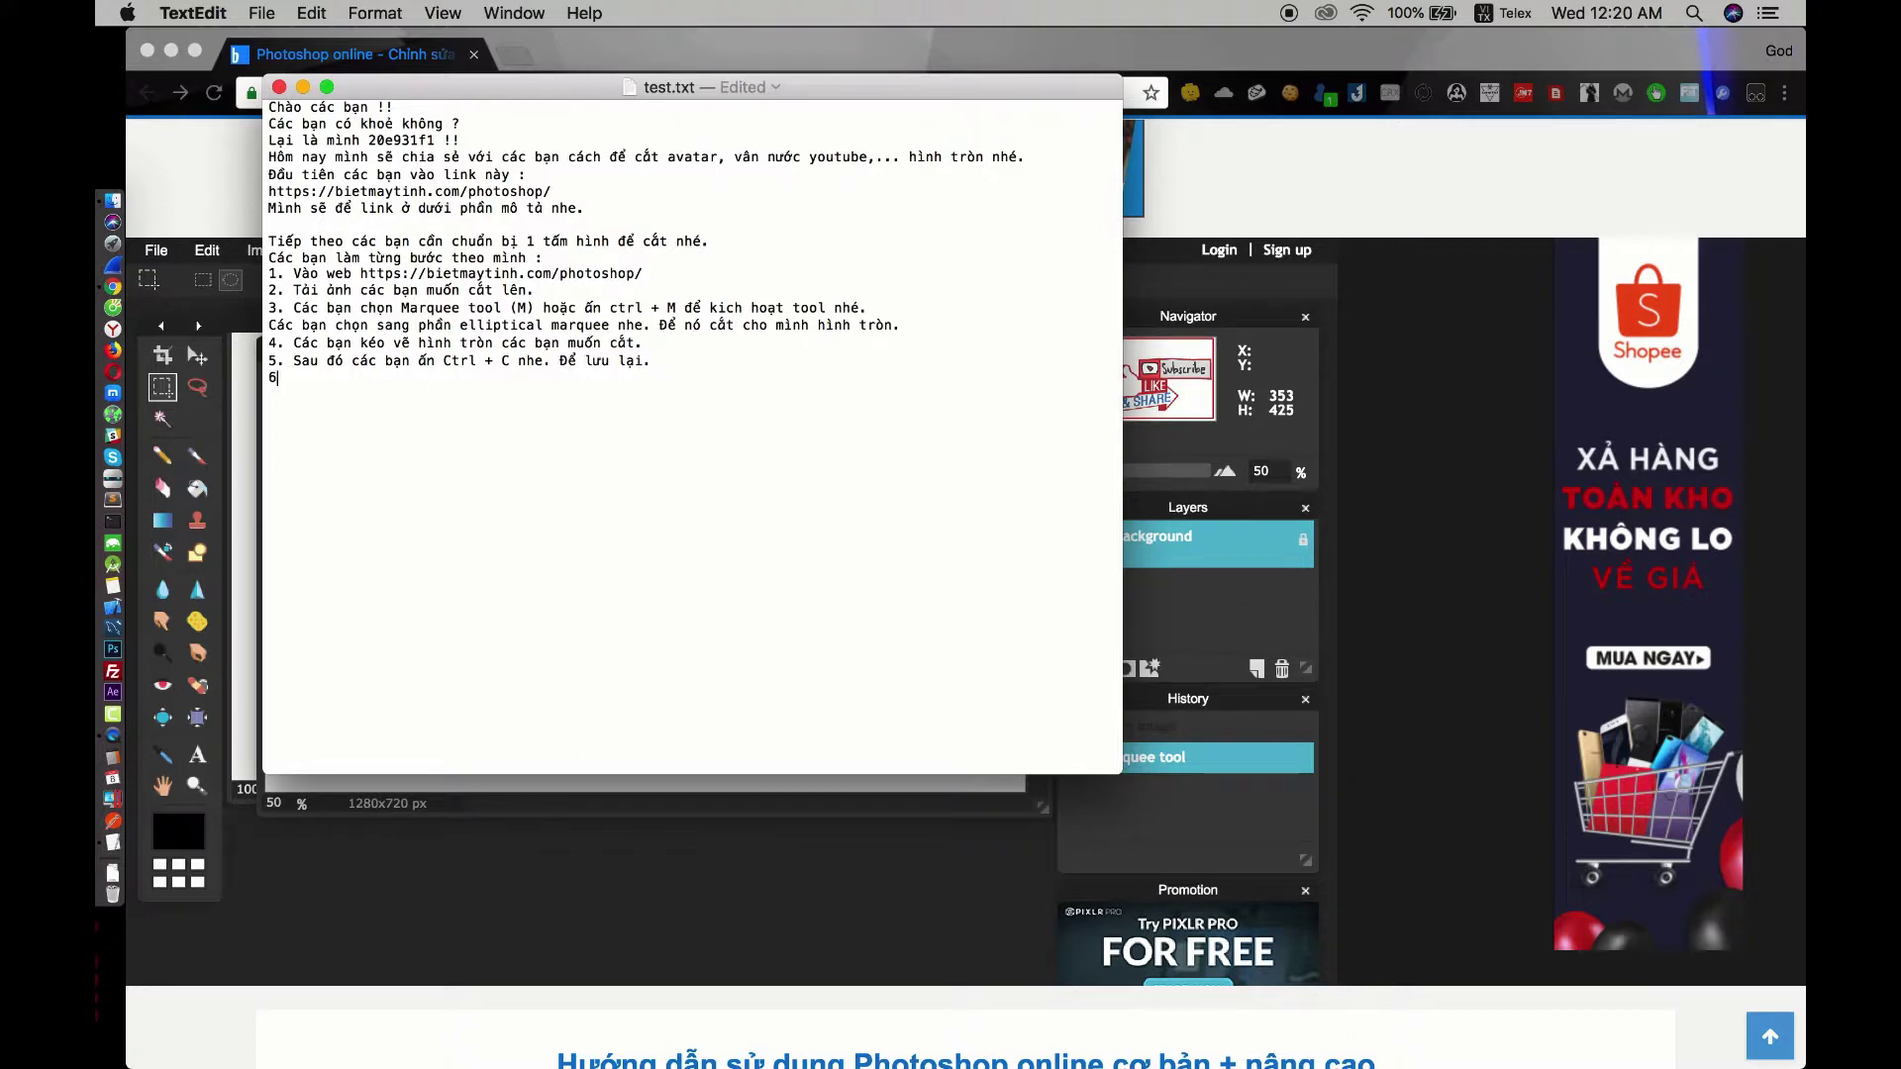
pyautogui.write('. Các ba')
pyautogui.write('n tạo')
pyautogui.write('mới ')
pyautogui.write('màn hì')
pyautogui.write('khung ảnh')
pyautogui.write(', kích th')
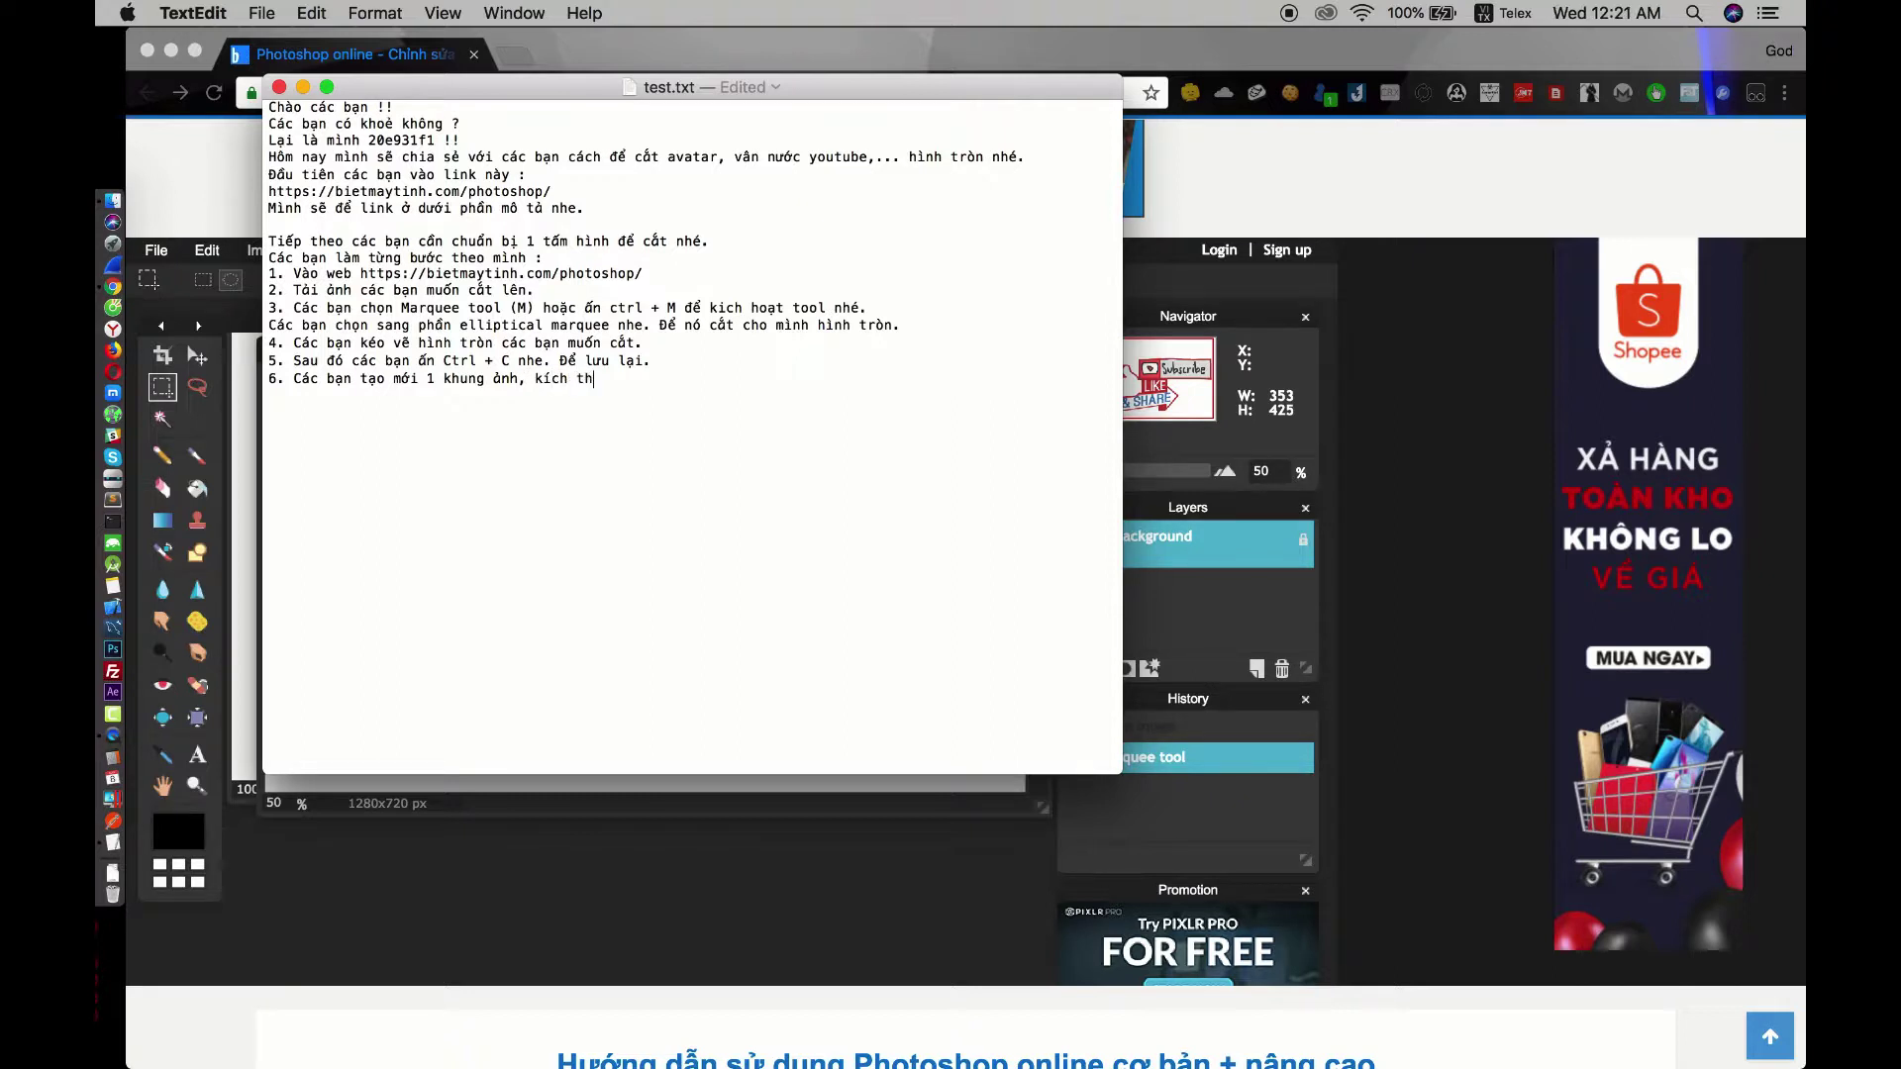
pyautogui.write('ước là bạn chọn. và chọn transparent nhe')
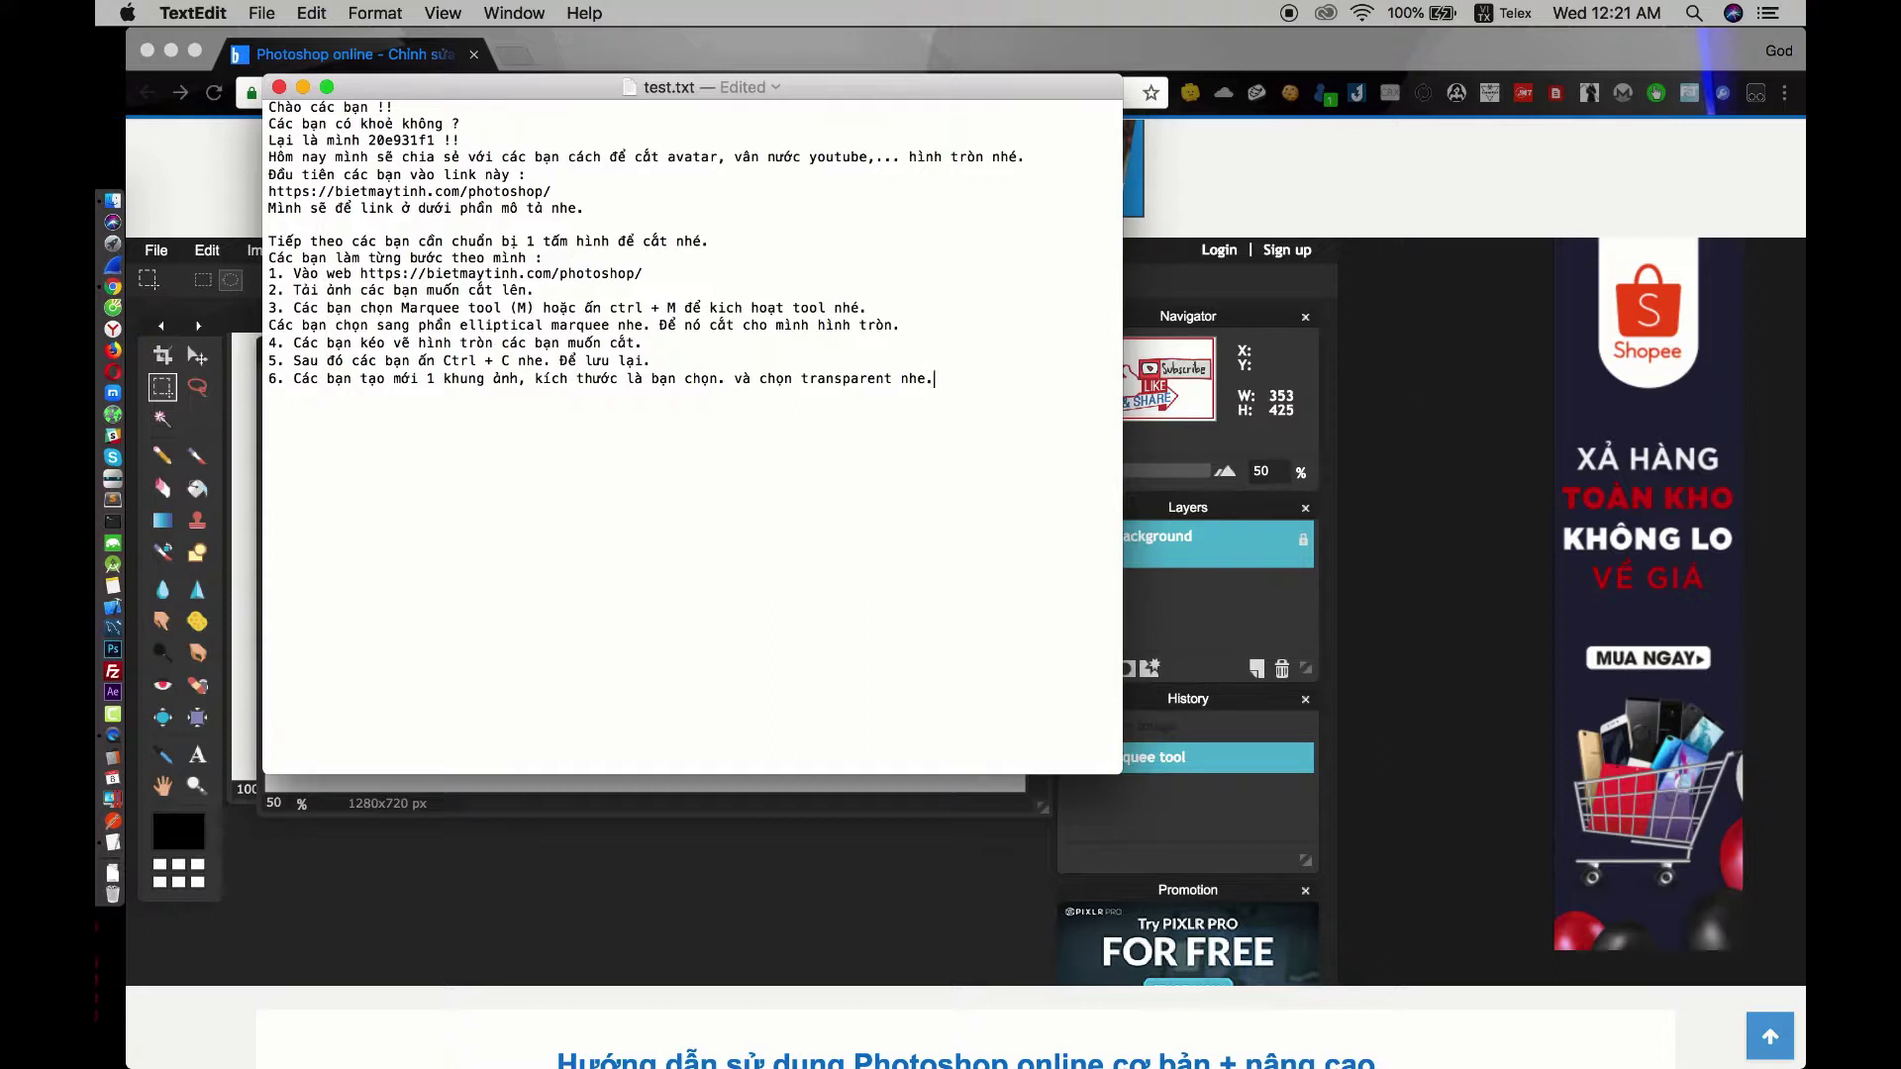
pyautogui.write('. để ngoài viê')
pyautogui.press('BackSpace')
pyautogui.write('vùng ảnh sẽ trong suốt.')
# In Chrome, create a transparent 500 × 500 px image named abc and paste the copied elliptical selection into it.
pyautogui.press('super+Tab')
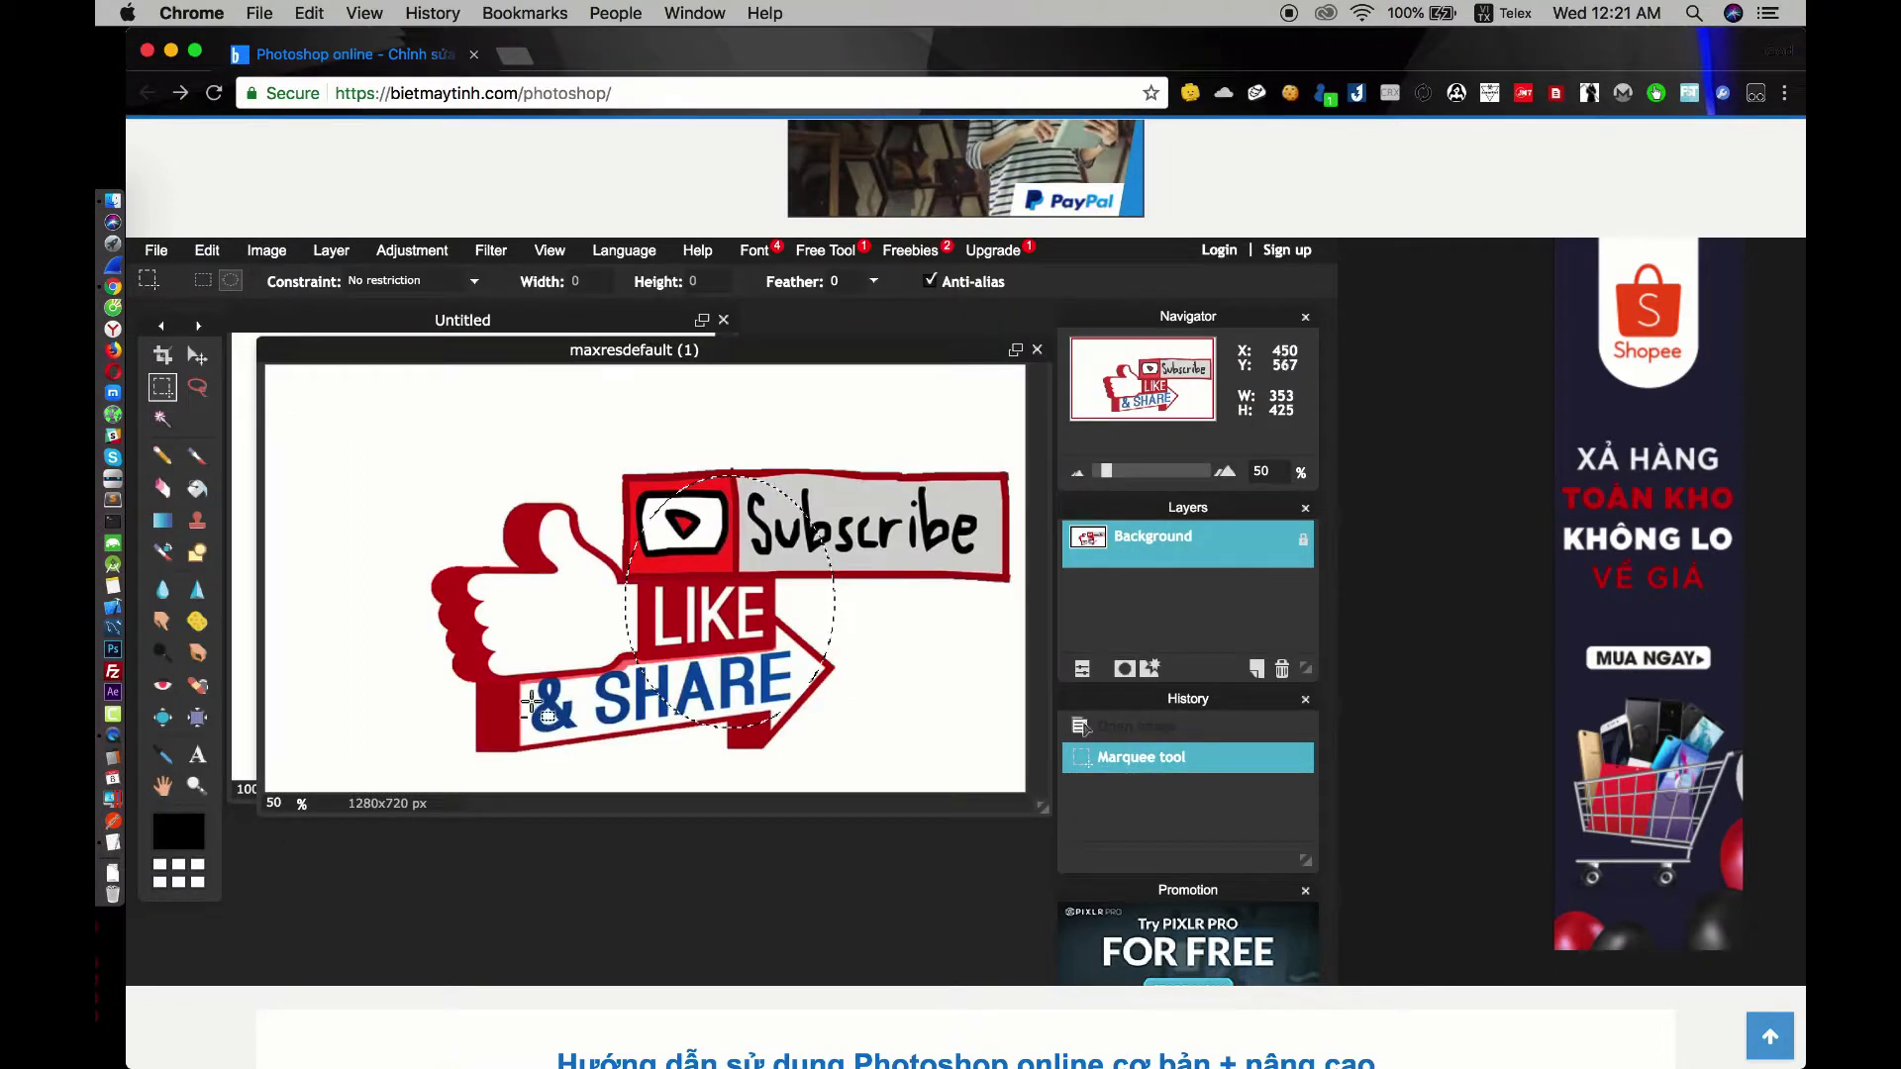
pyautogui.click(156, 250)
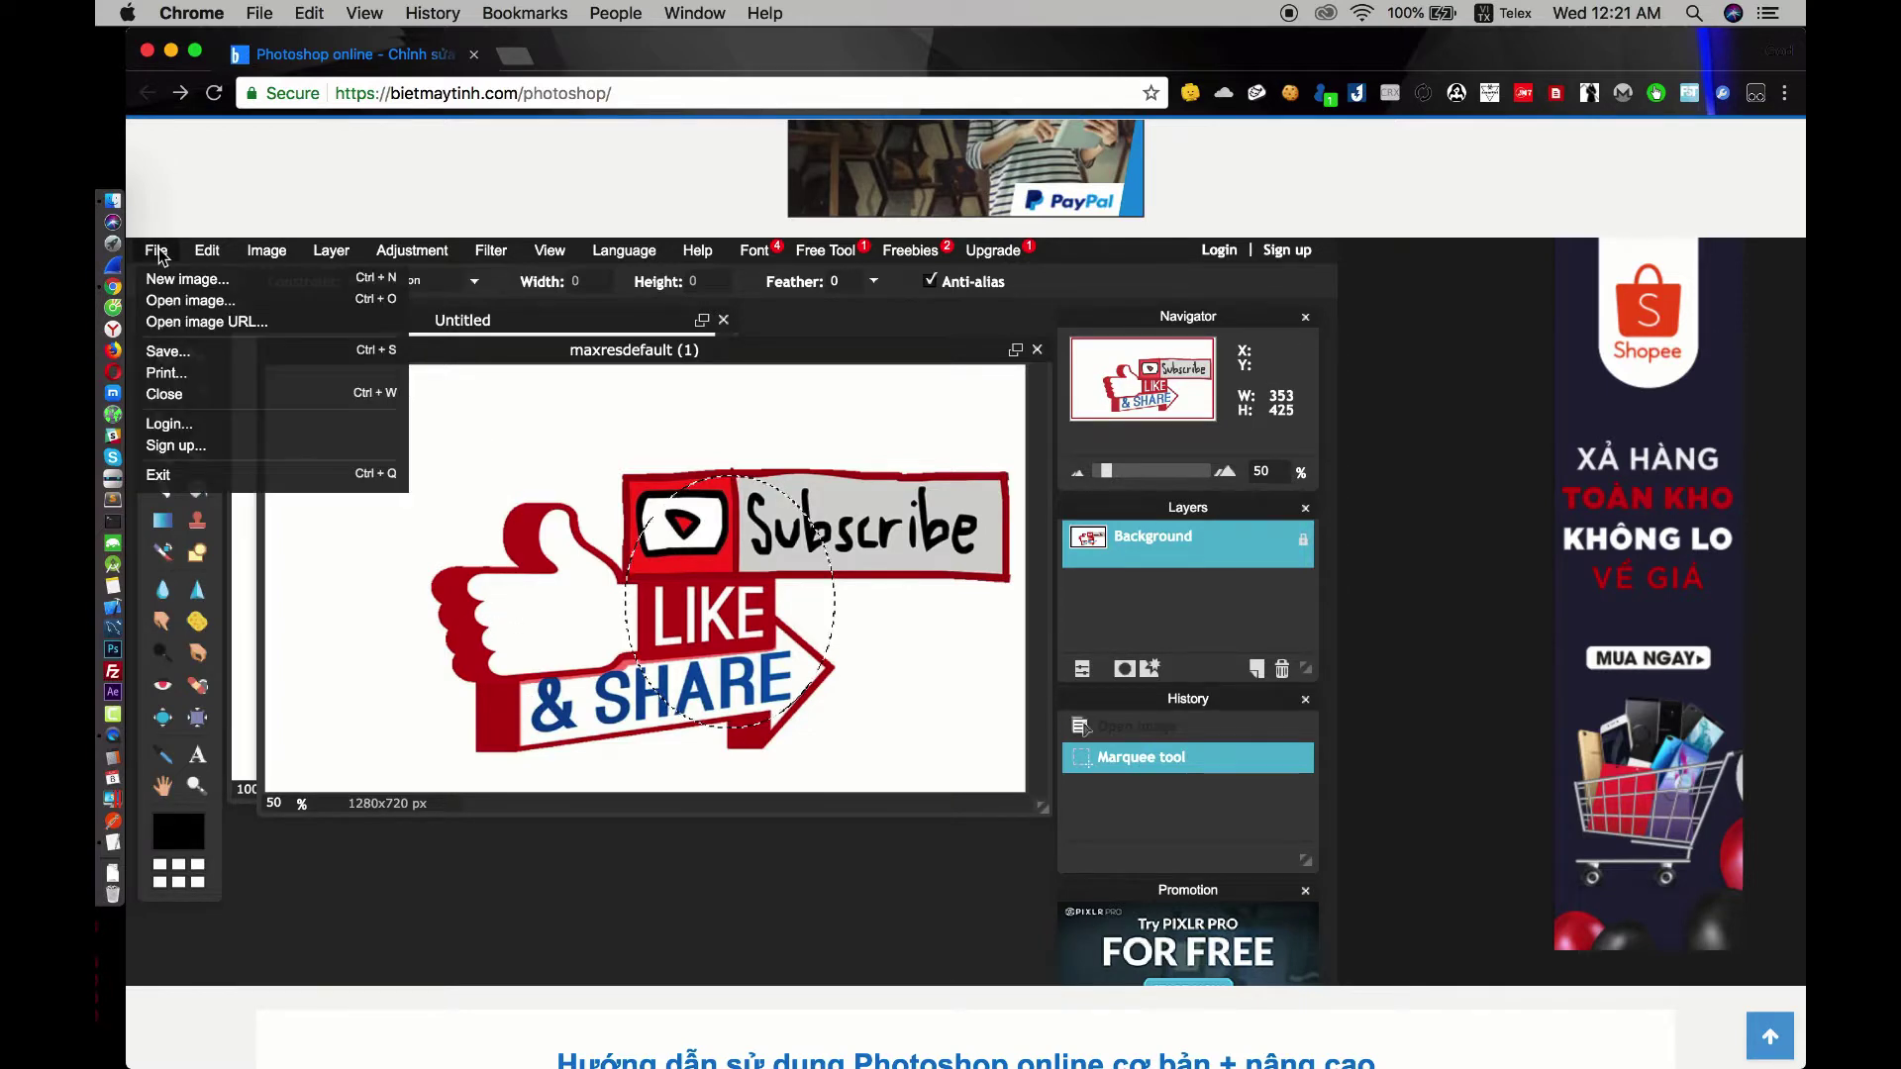
pyautogui.click(179, 280)
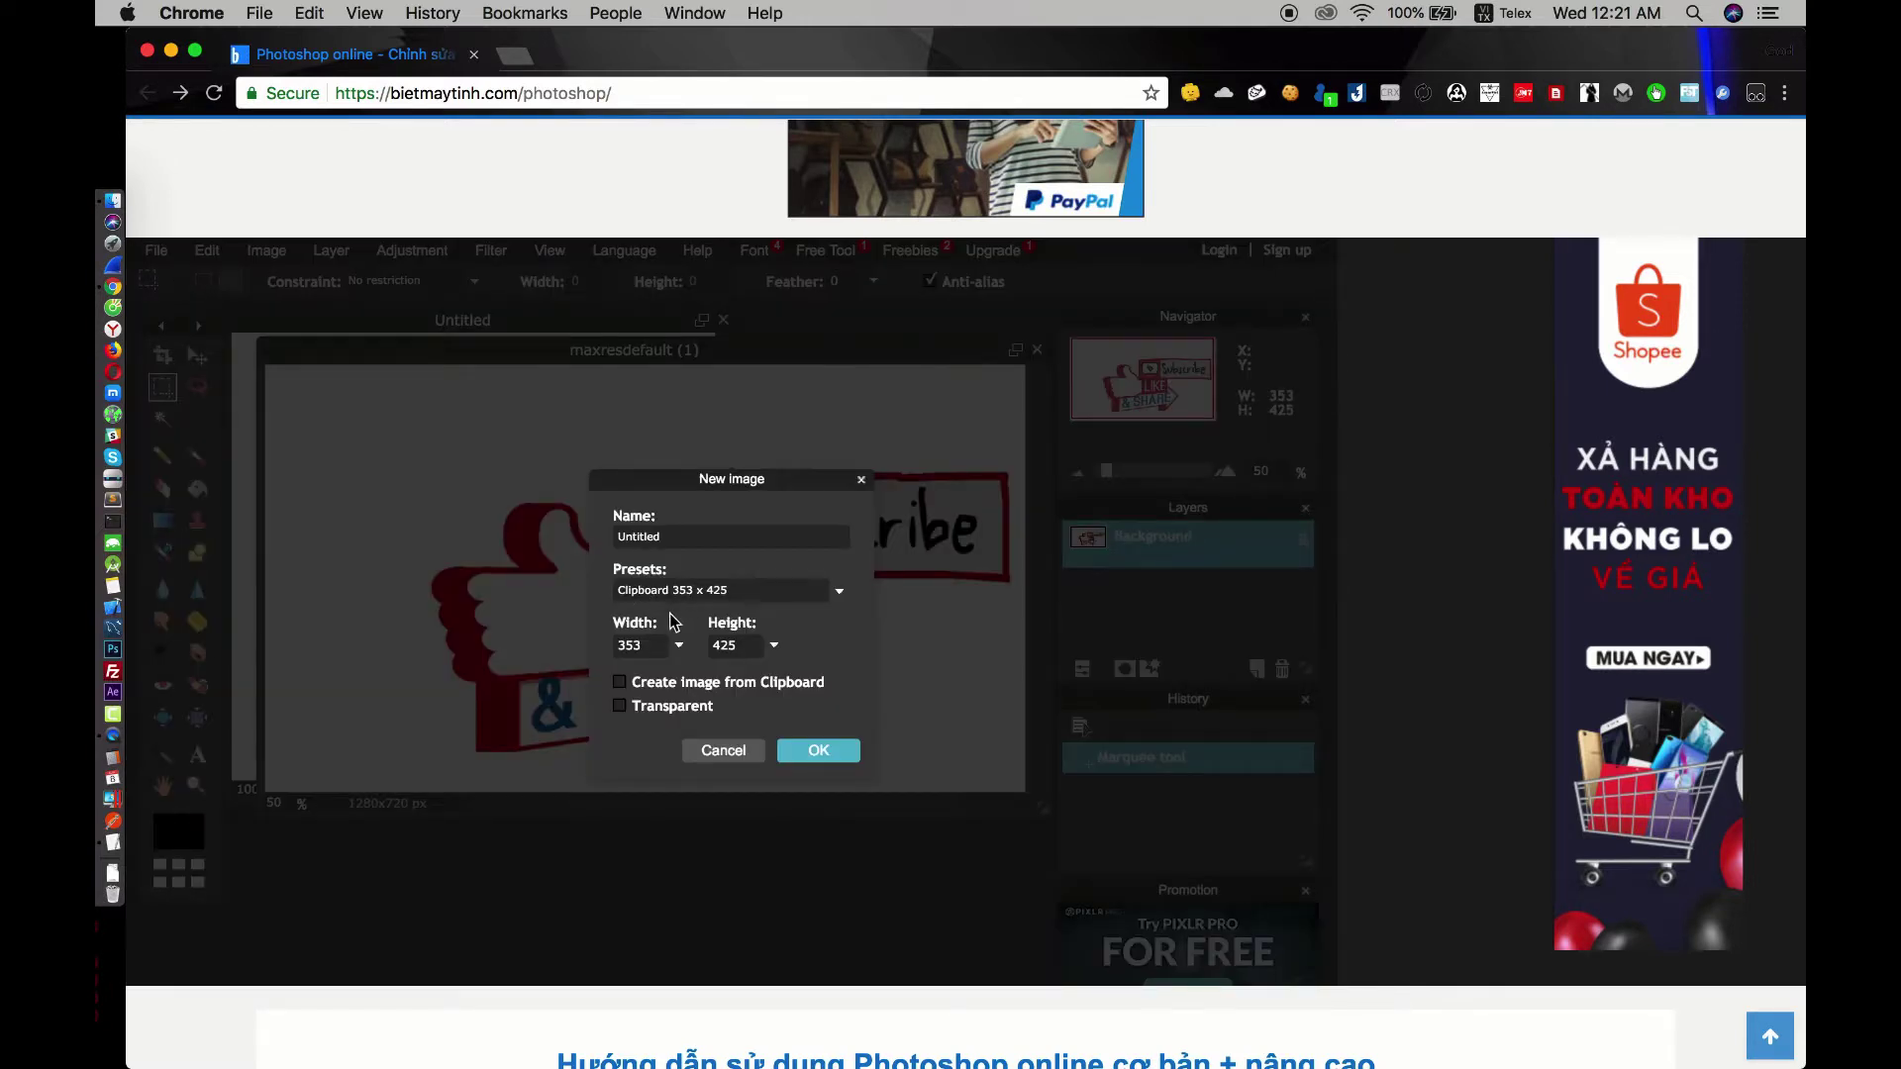
pyautogui.click(624, 710)
pyautogui.doubleClick(629, 646)
pyautogui.write('500')
pyautogui.doubleClick(721, 646)
pyautogui.write('500')
pyautogui.click(839, 593)
pyautogui.click(839, 594)
pyautogui.doubleClick(637, 538)
pyautogui.write('abc')
pyautogui.click(810, 750)
pyautogui.press('super+v')
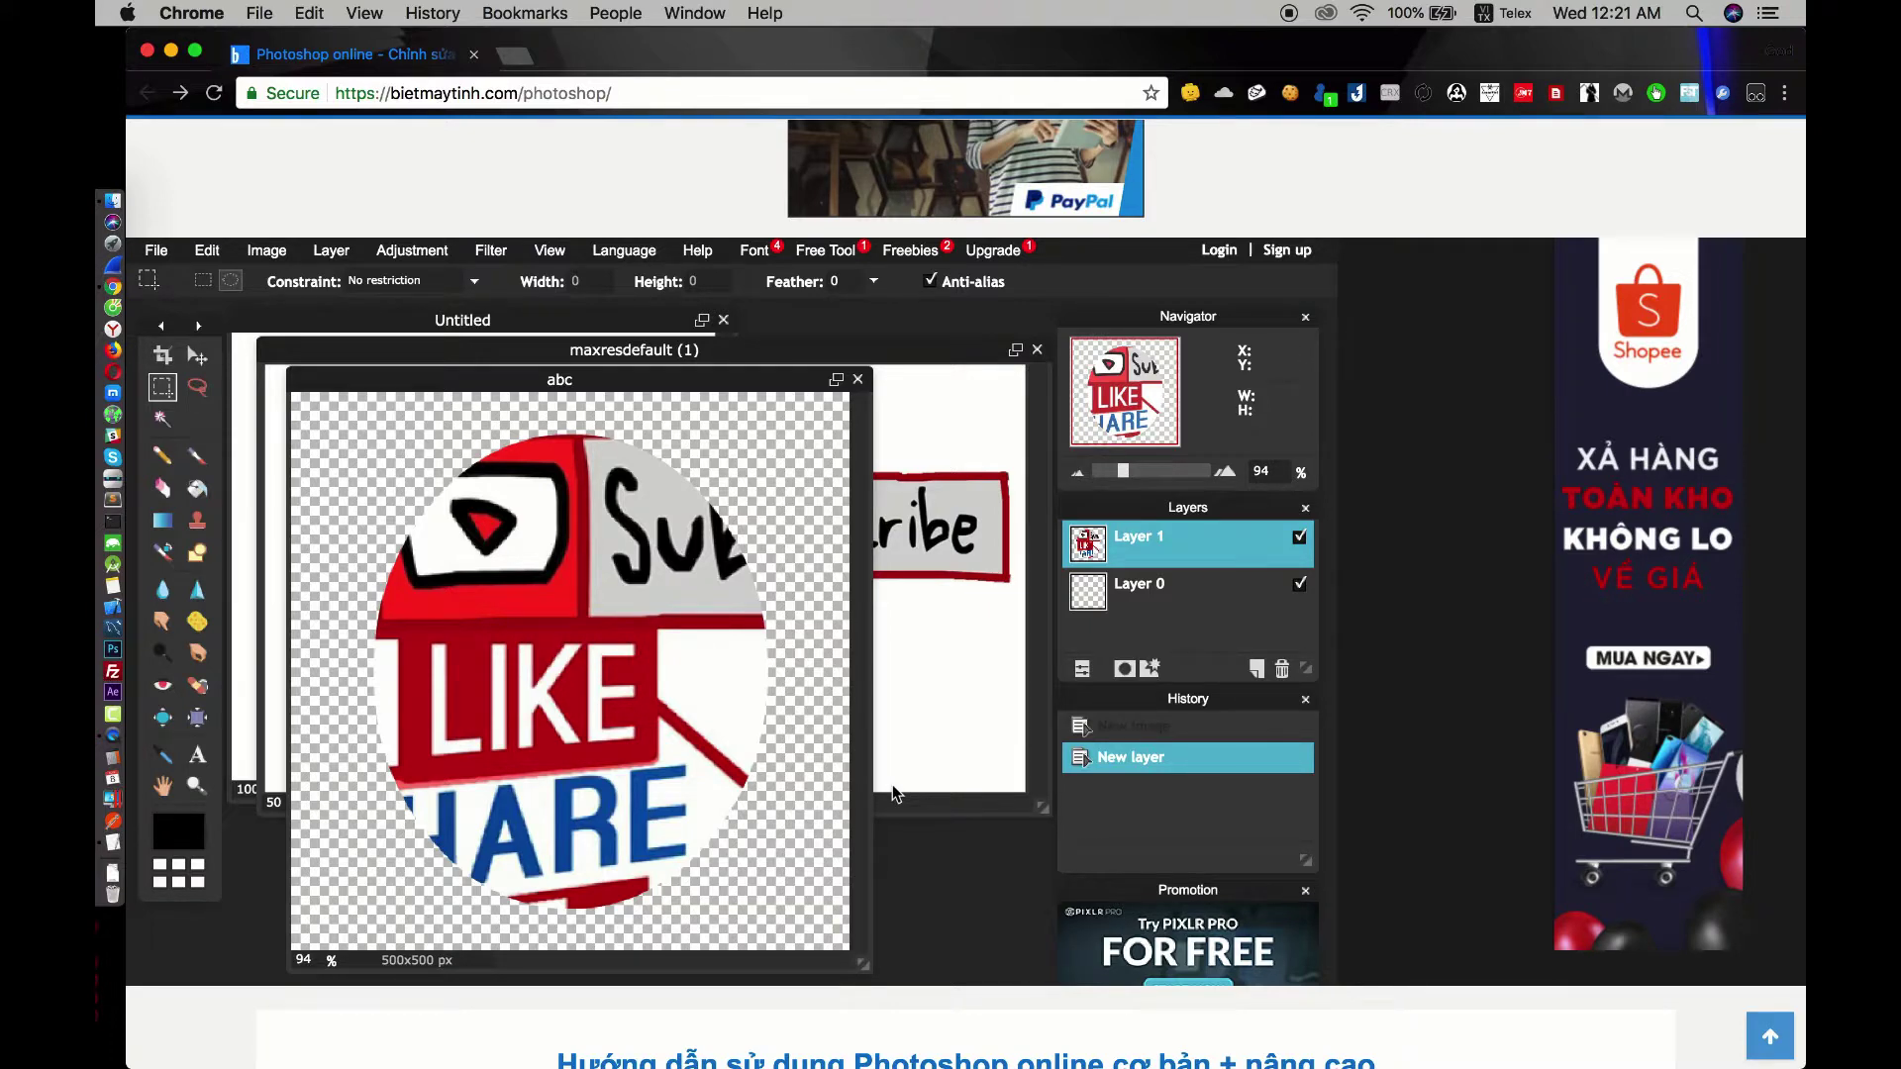
# Return to the TextEdit note and add "7. Sau đó các bạn lưu lại." on a new line.
pyautogui.press('super+Tab')
pyautogui.press('Return')
pyautogui.write('7. ')
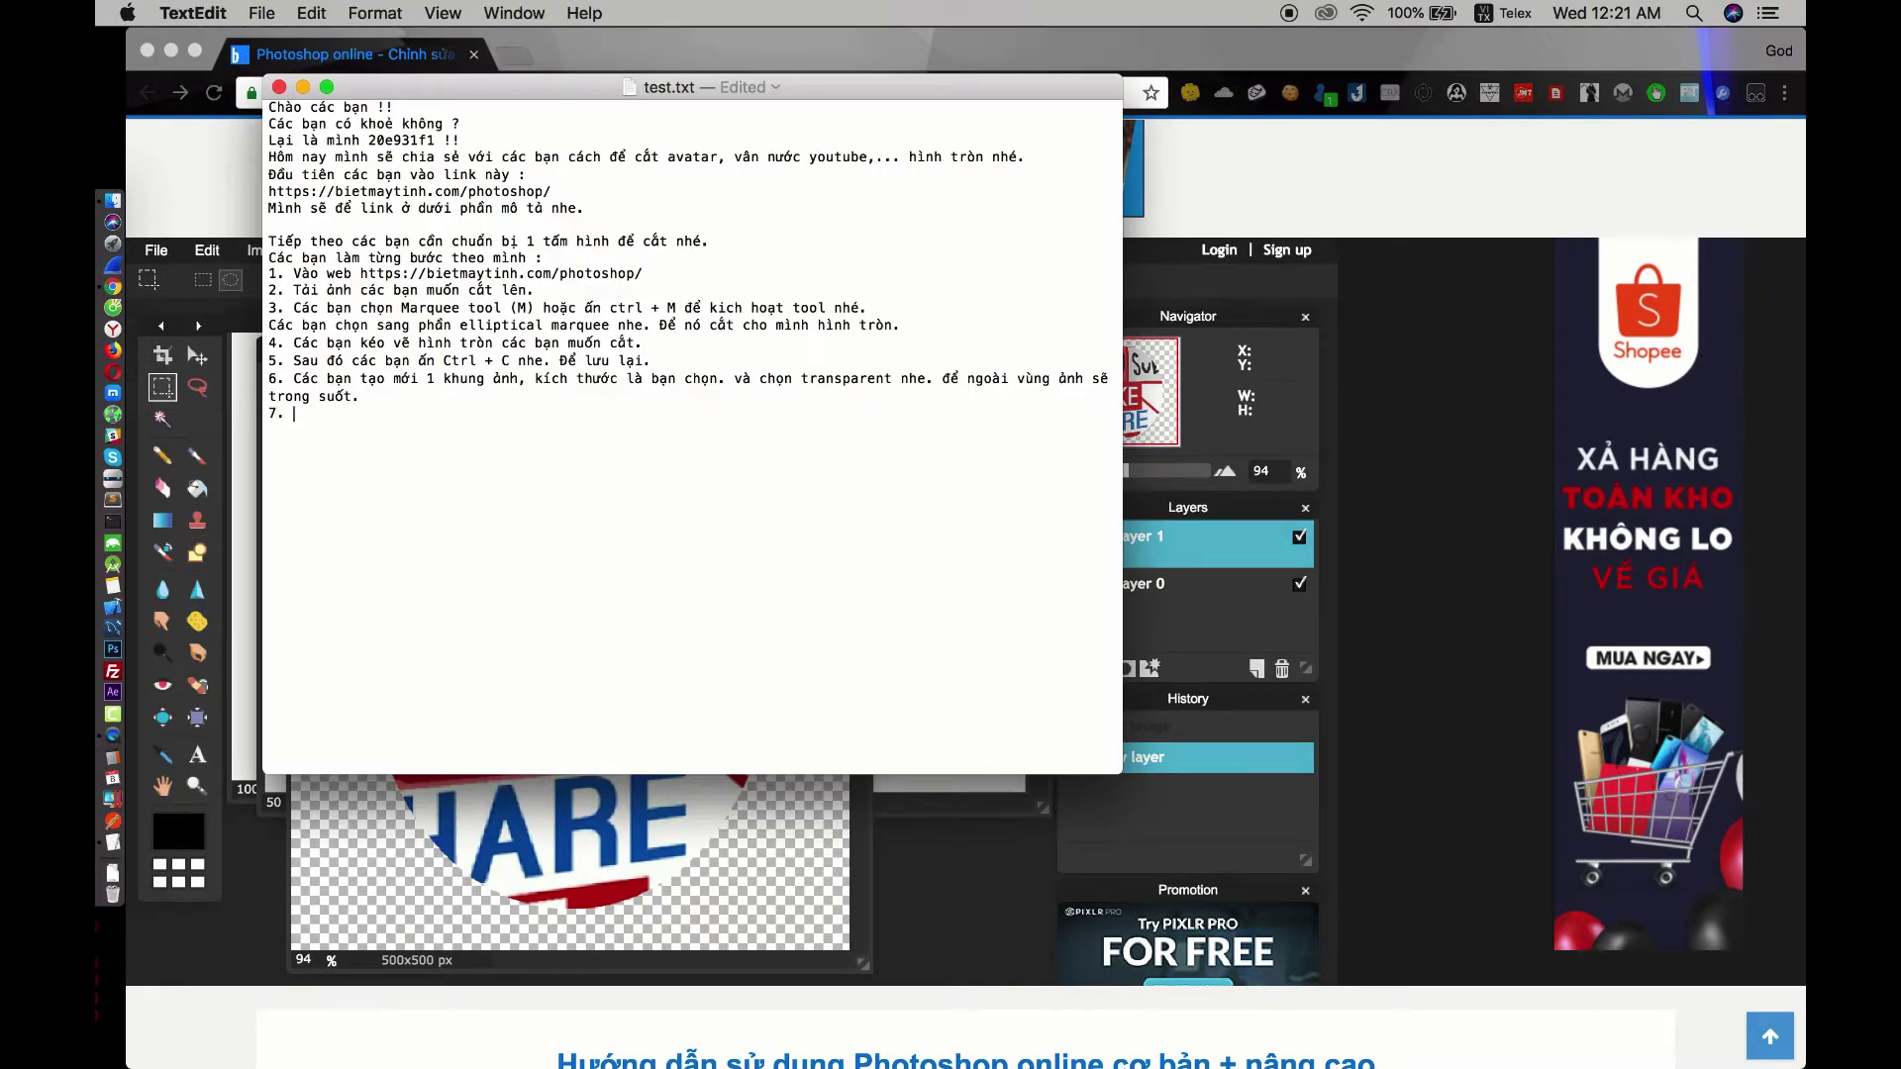
pyautogui.write('Sau đó các bạn lưu lại.')
# In Chrome, start saving the abc image to the computer and set its format to PNG (Transparent, full quality).
pyautogui.press('super+Tab')
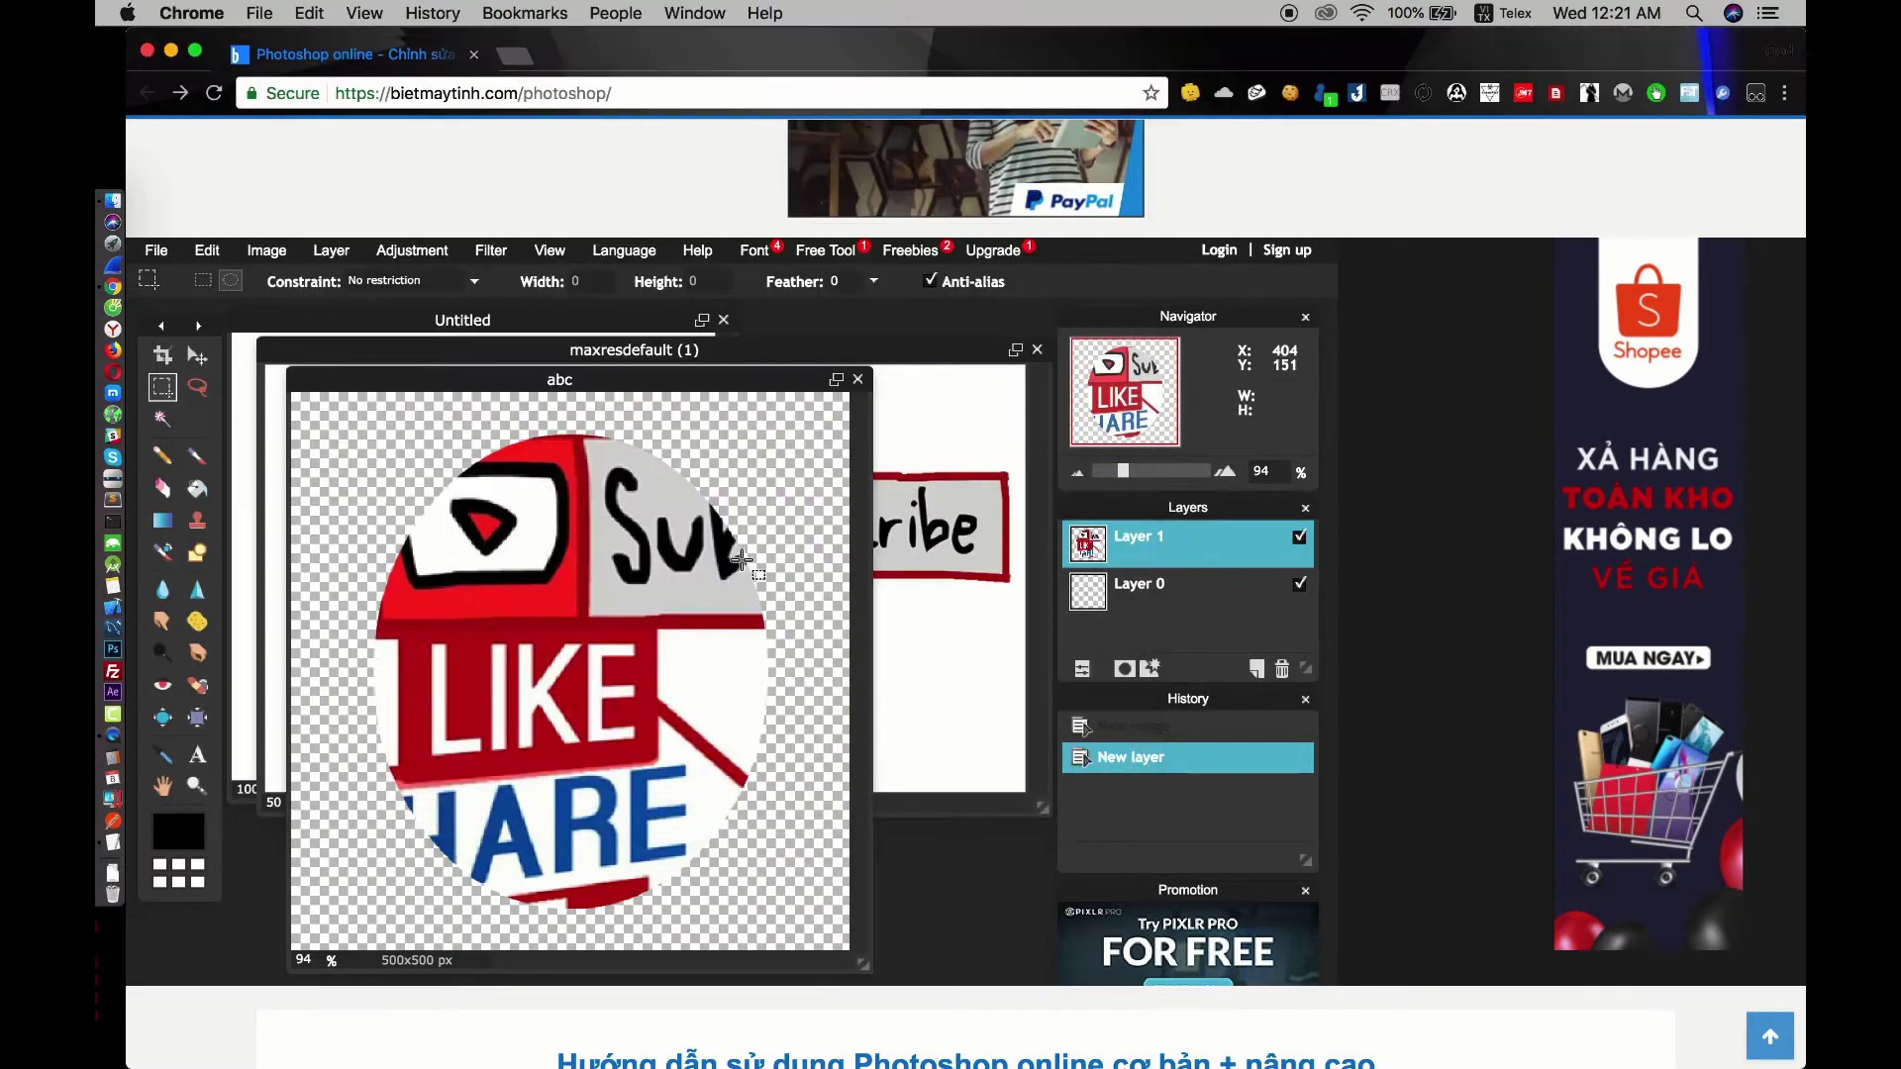
pyautogui.click(157, 249)
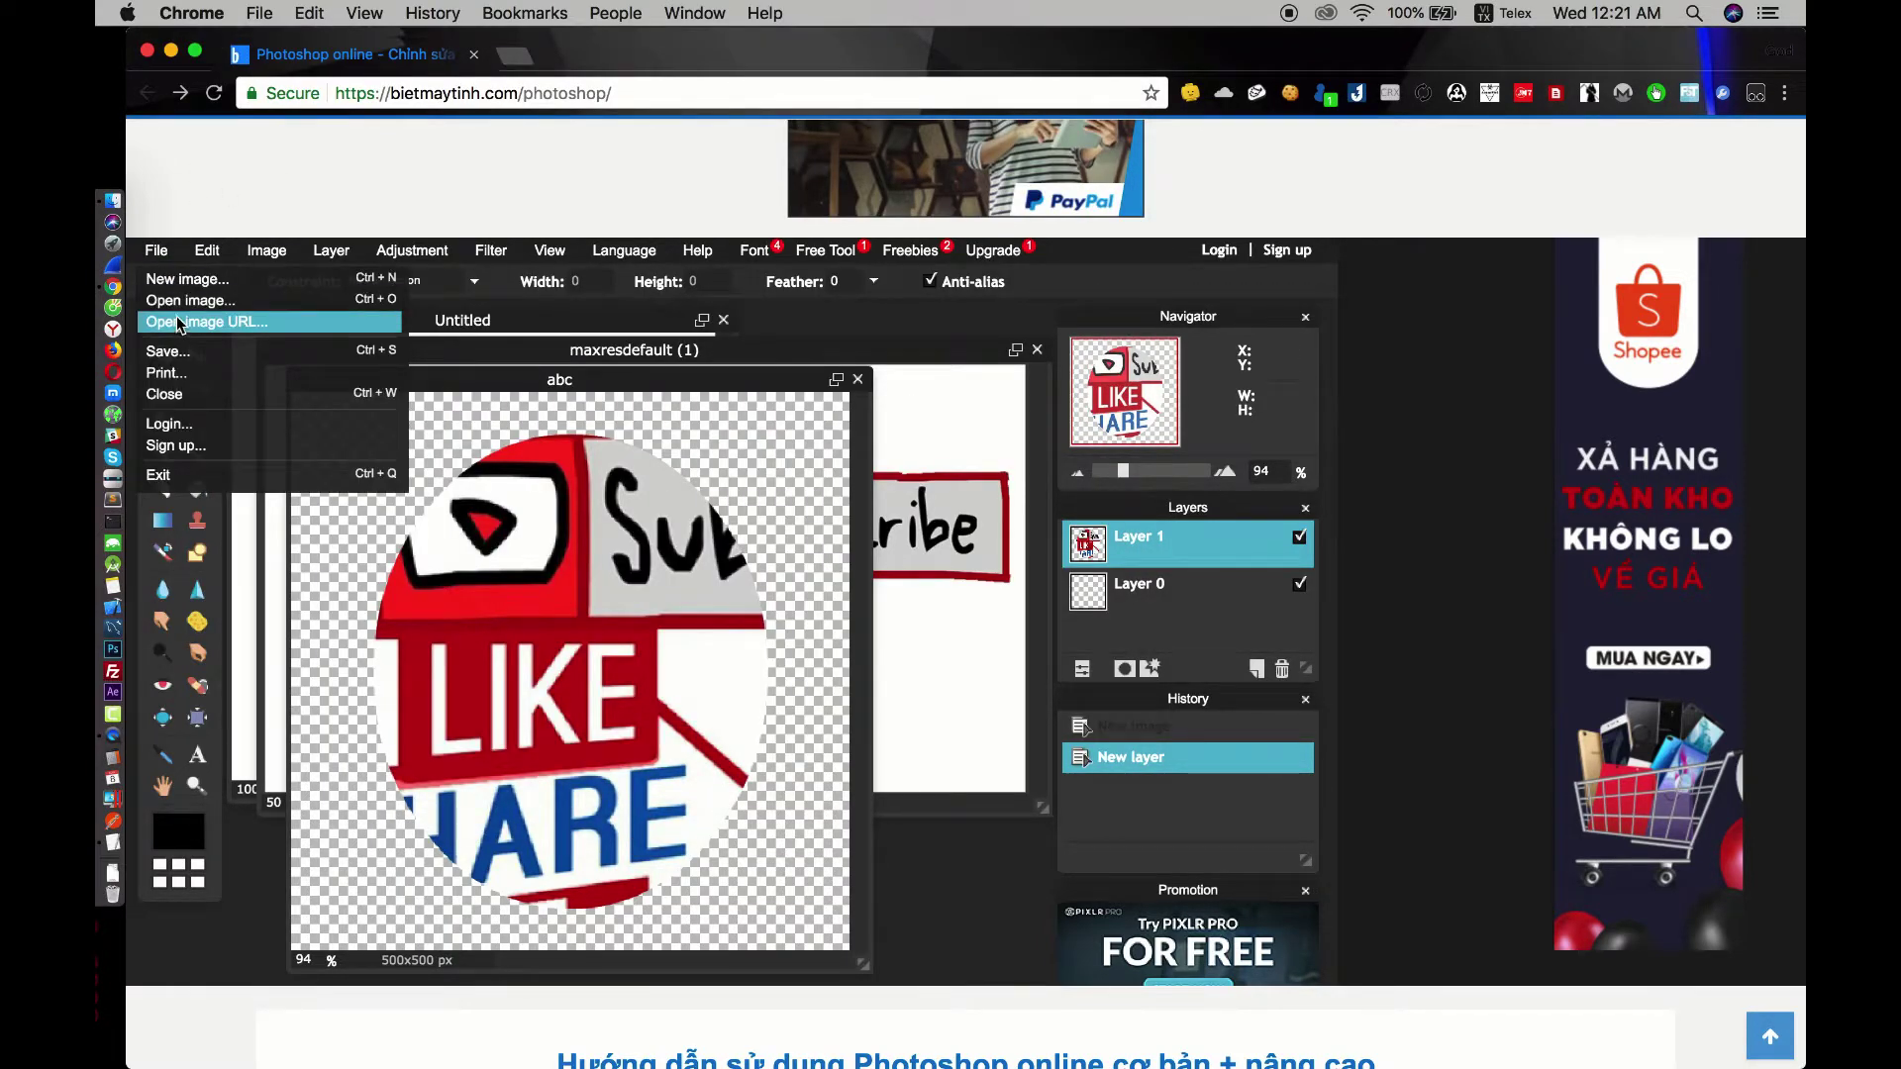
pyautogui.click(166, 351)
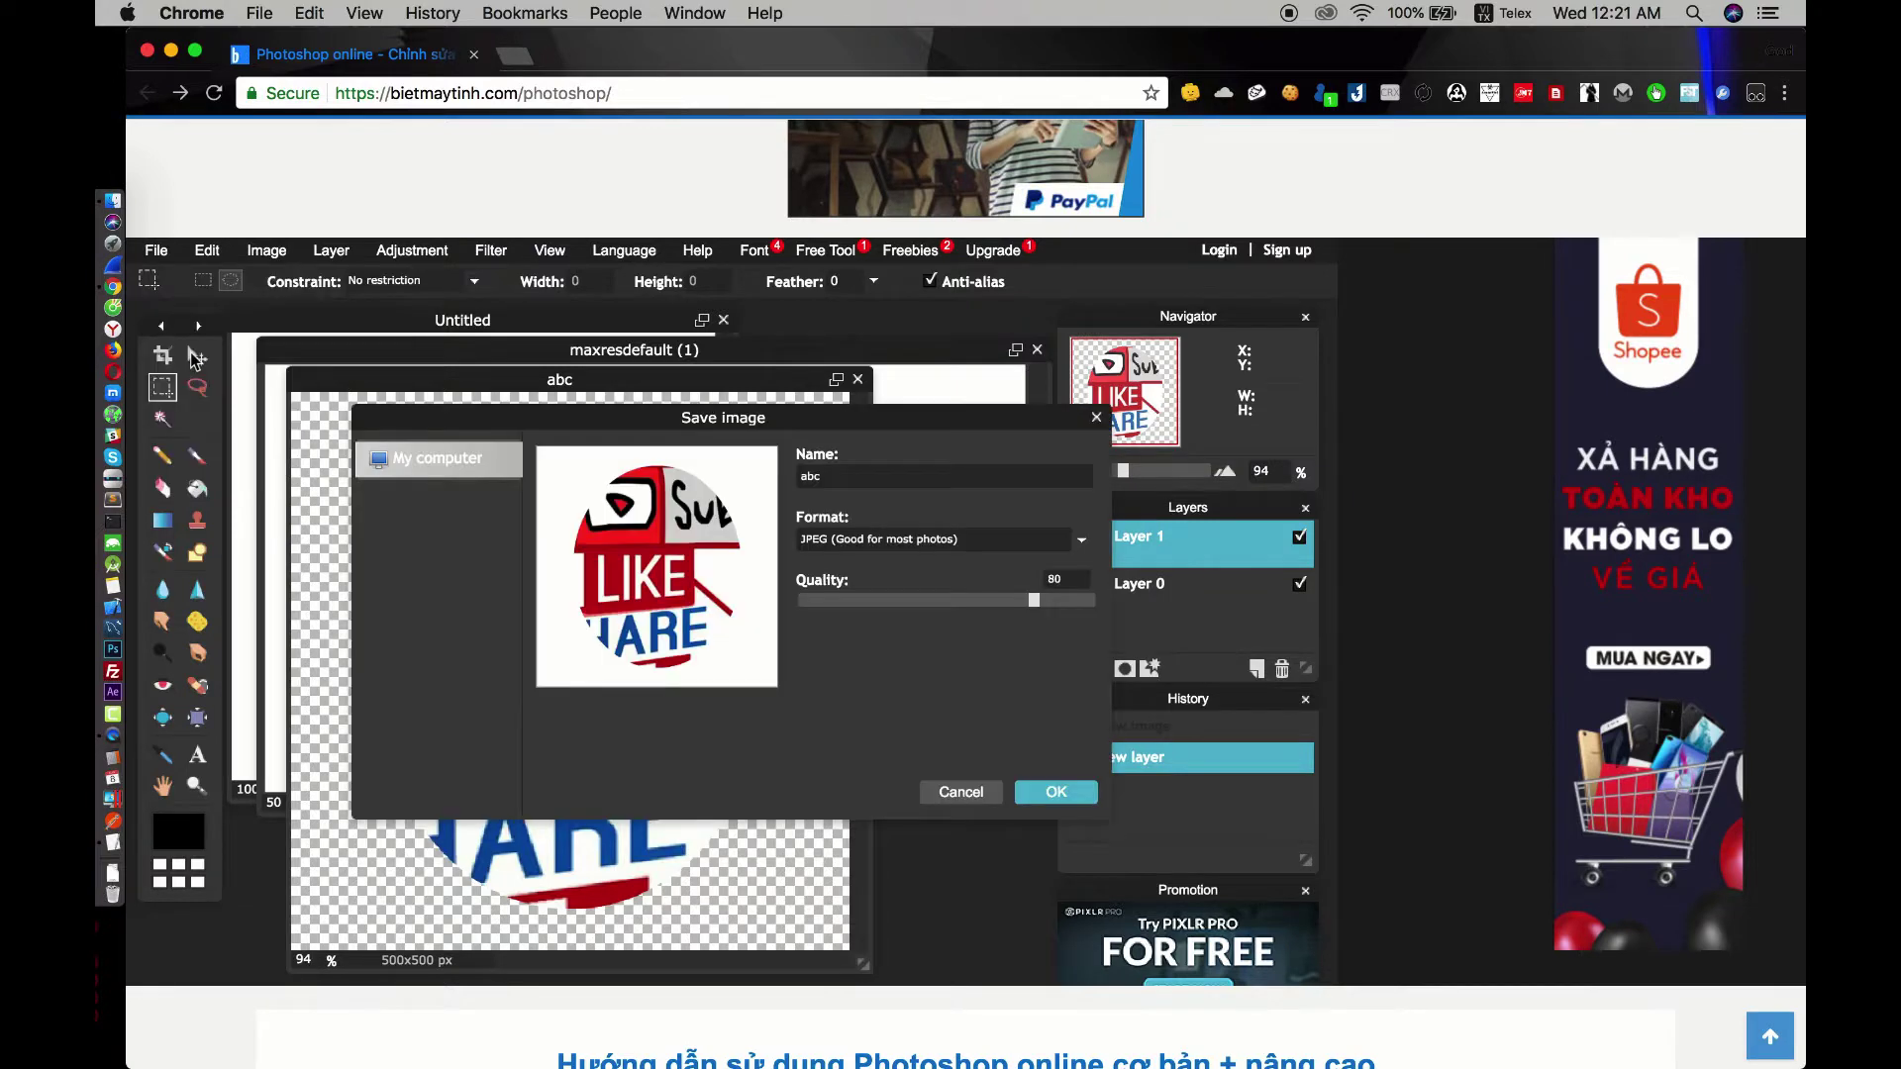
pyautogui.doubleClick(857, 481)
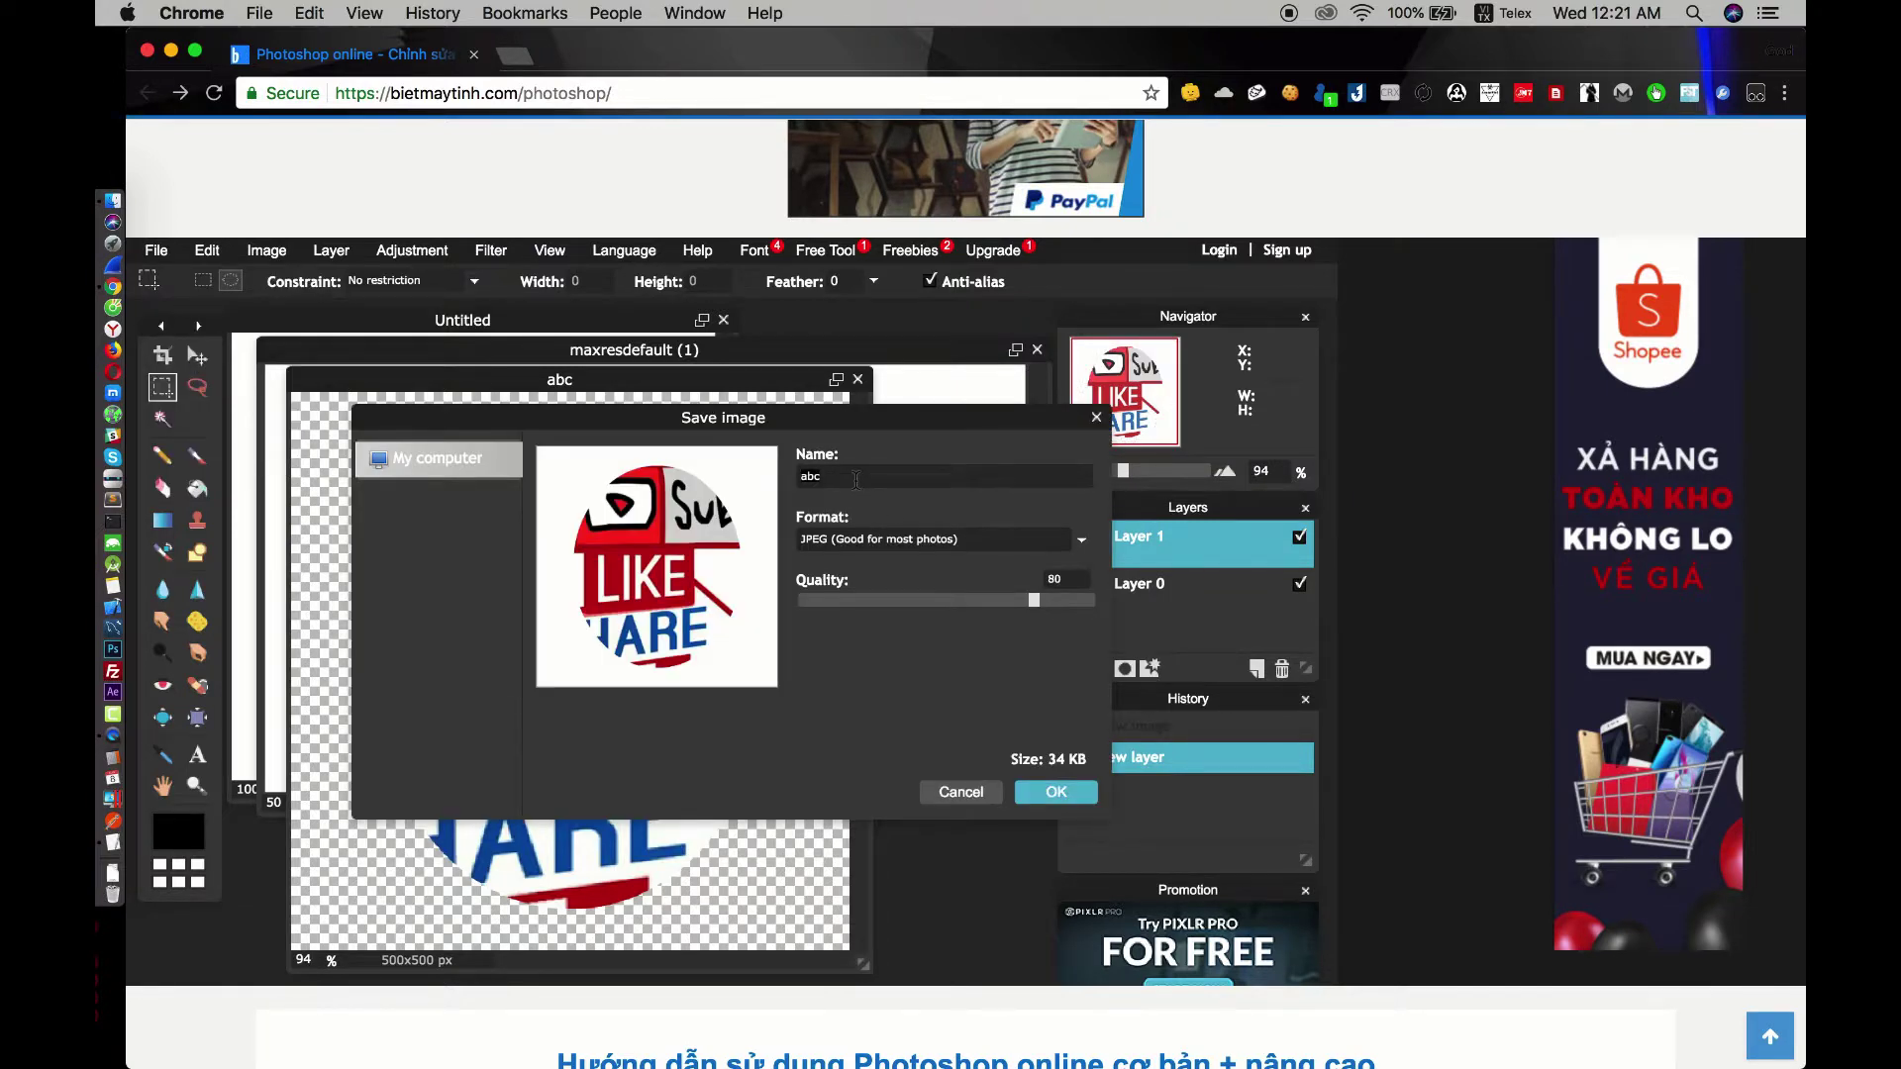
pyautogui.click(888, 540)
pyautogui.click(871, 575)
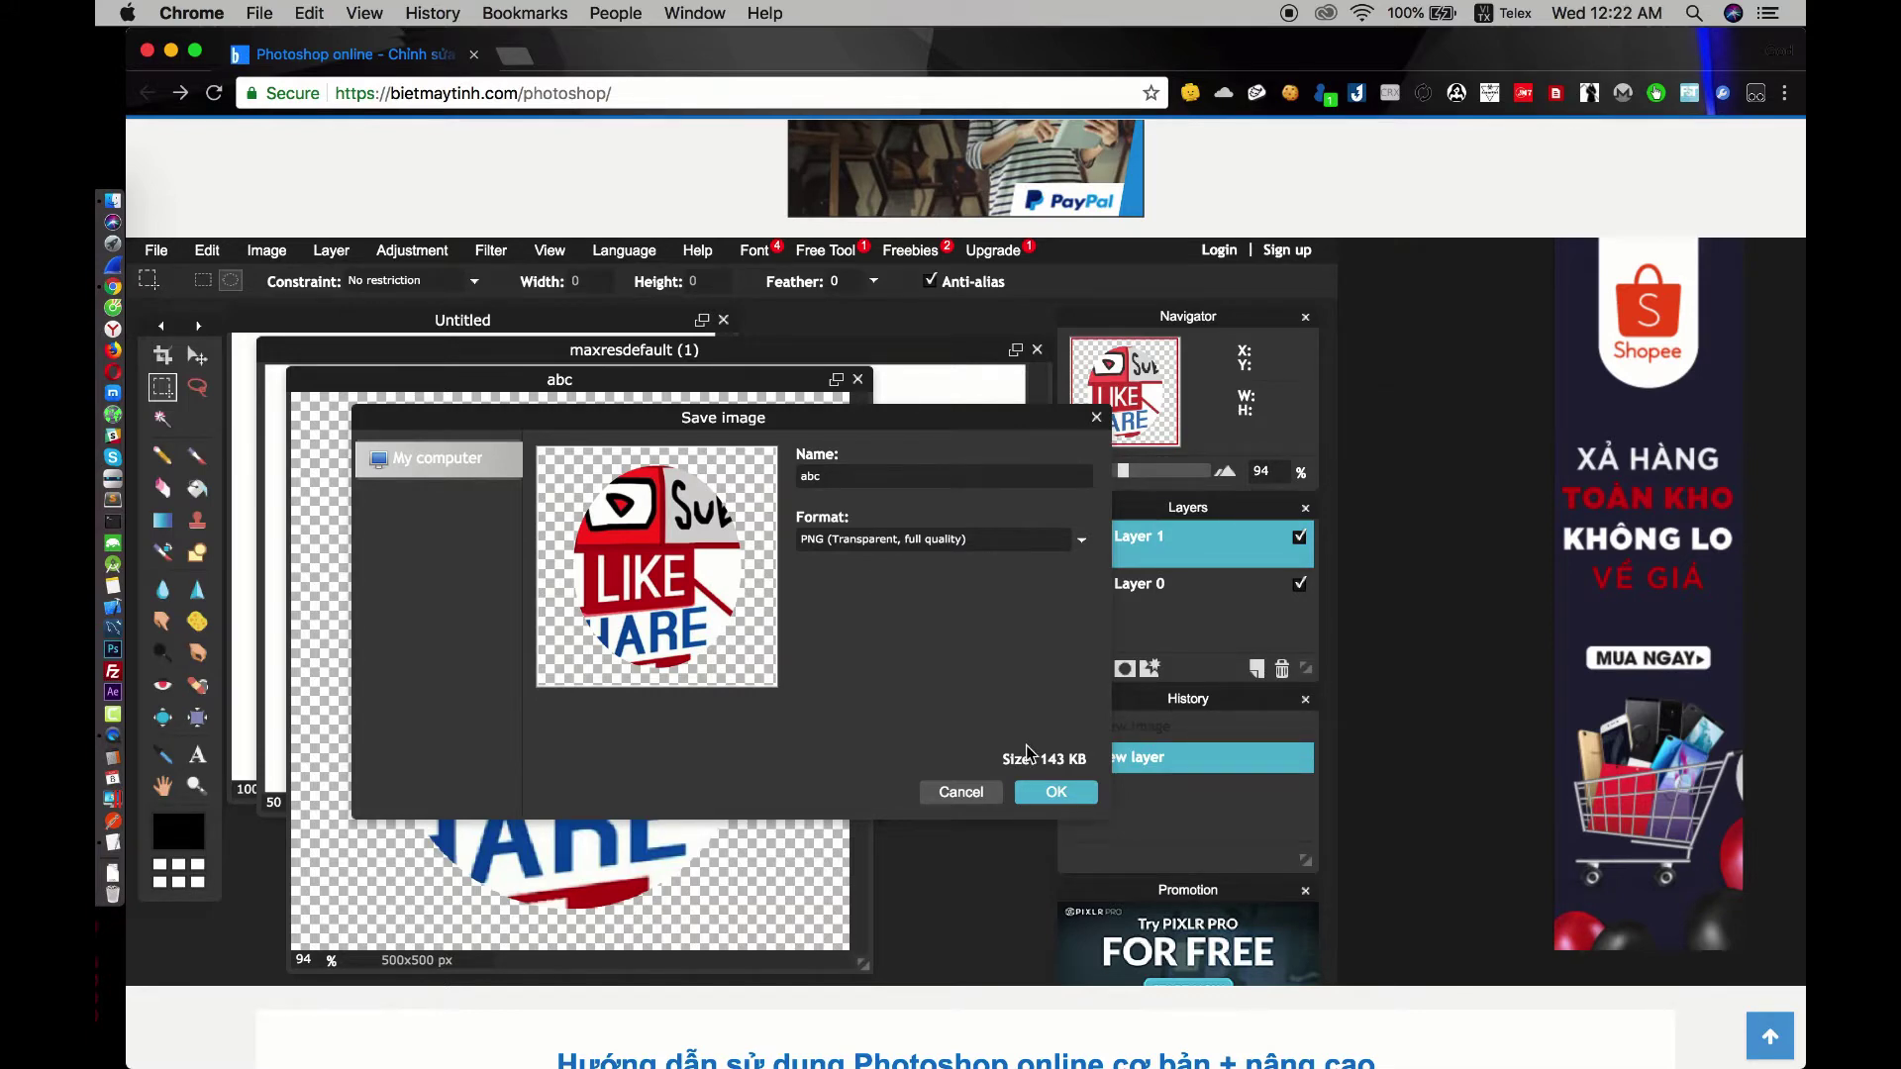
# In the TextEdit note, extend step 7 with "( Format PNG nhe ) Rồi ấn OK" and start a new line.
pyautogui.press('super+Tab')
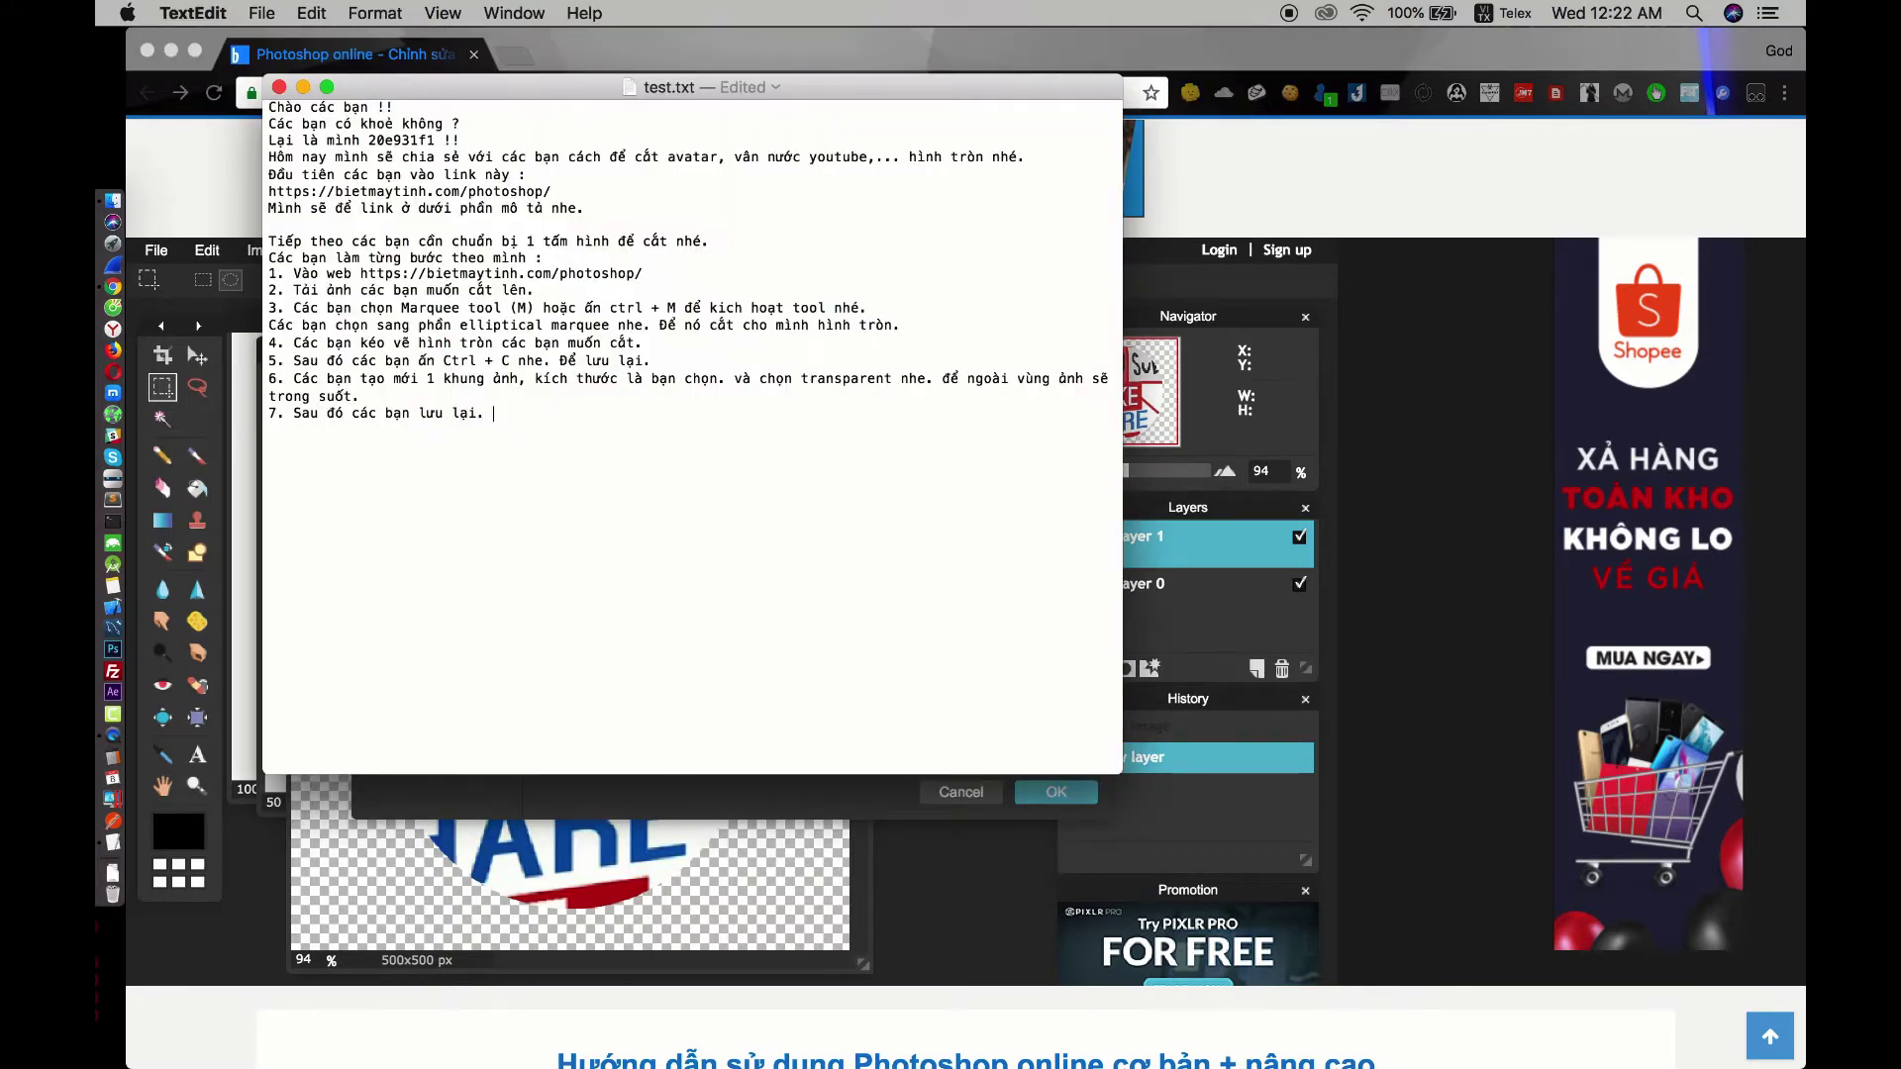
pyautogui.write('( Forrmat')
pyautogui.press('BackSpace')
pyautogui.press('BackSpace')
pyautogui.write('mat PNG nhe')
pyautogui.press('BackSpace')
pyautogui.write(') Rồi ấn OK')
pyautogui.press('Return')
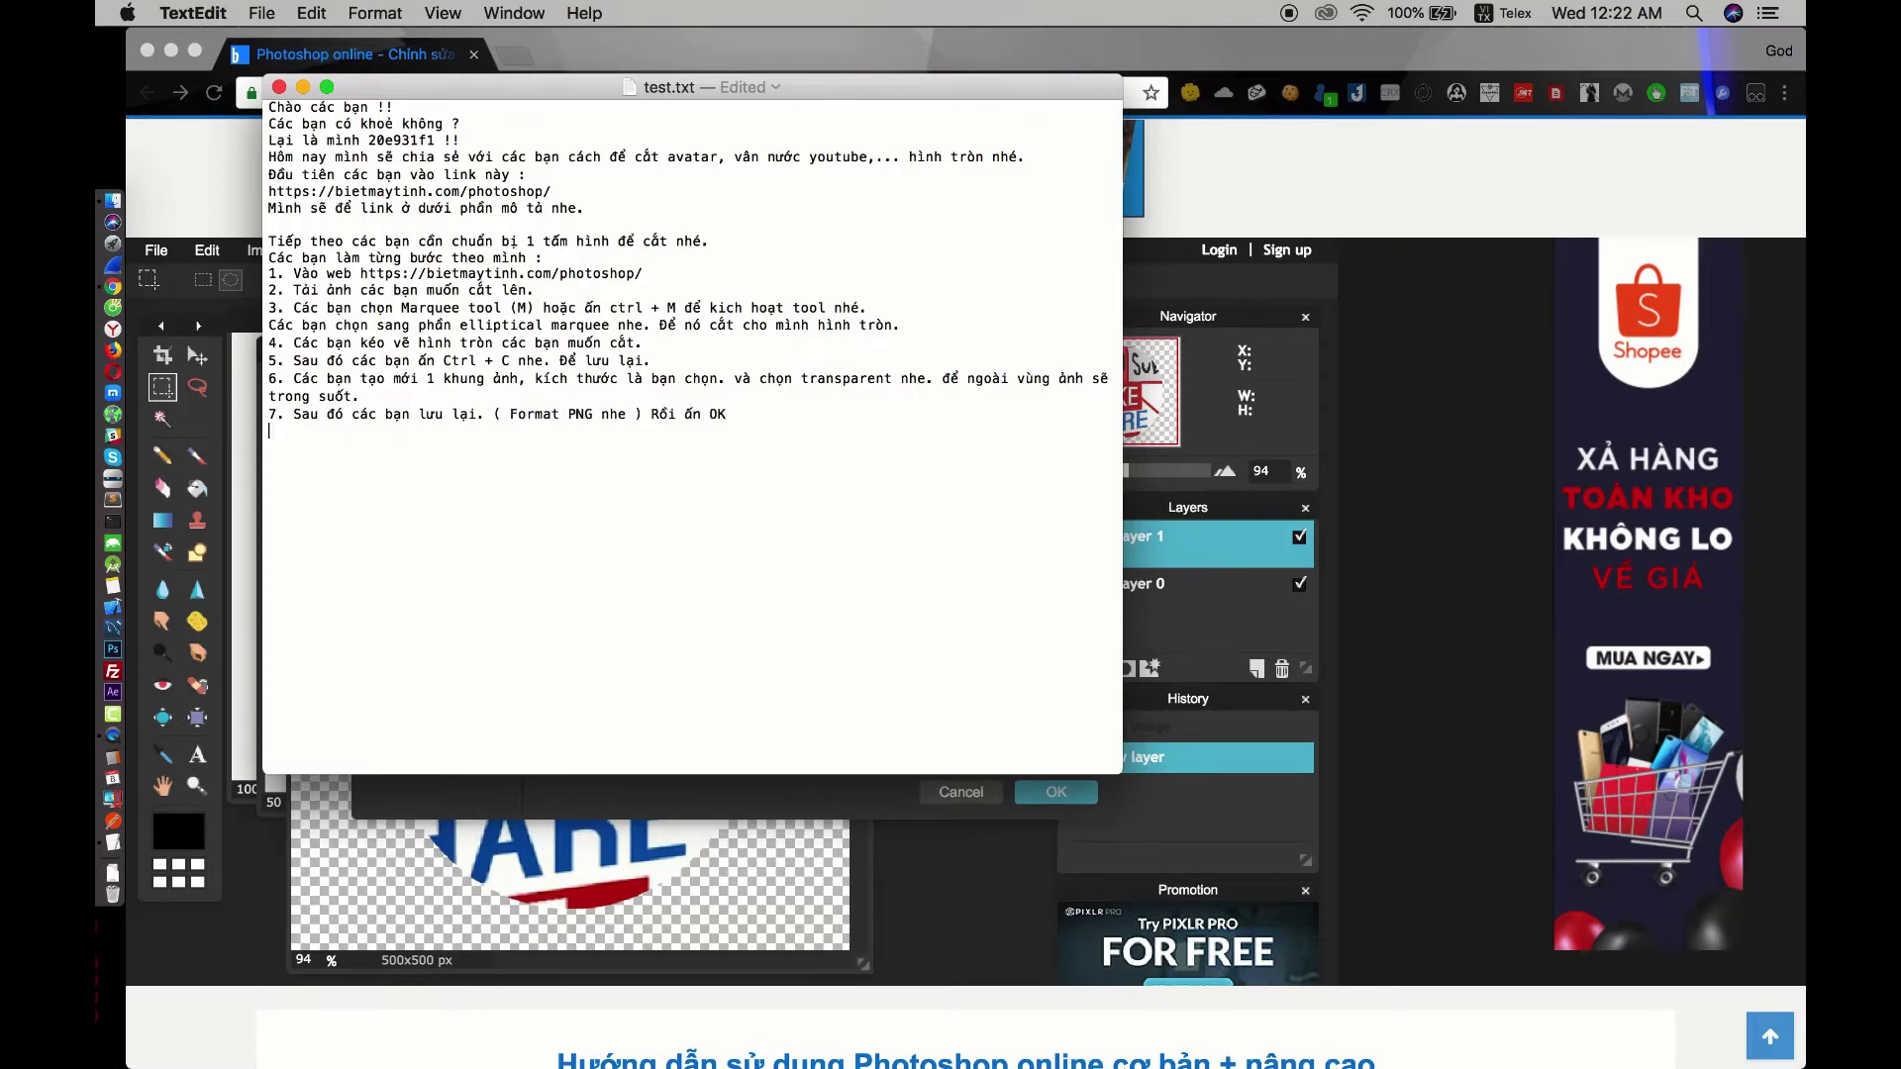
# Back in Chrome, confirm the PNG export and save it as abc in the Life & Hacker folder.
pyautogui.press('super+Tab')
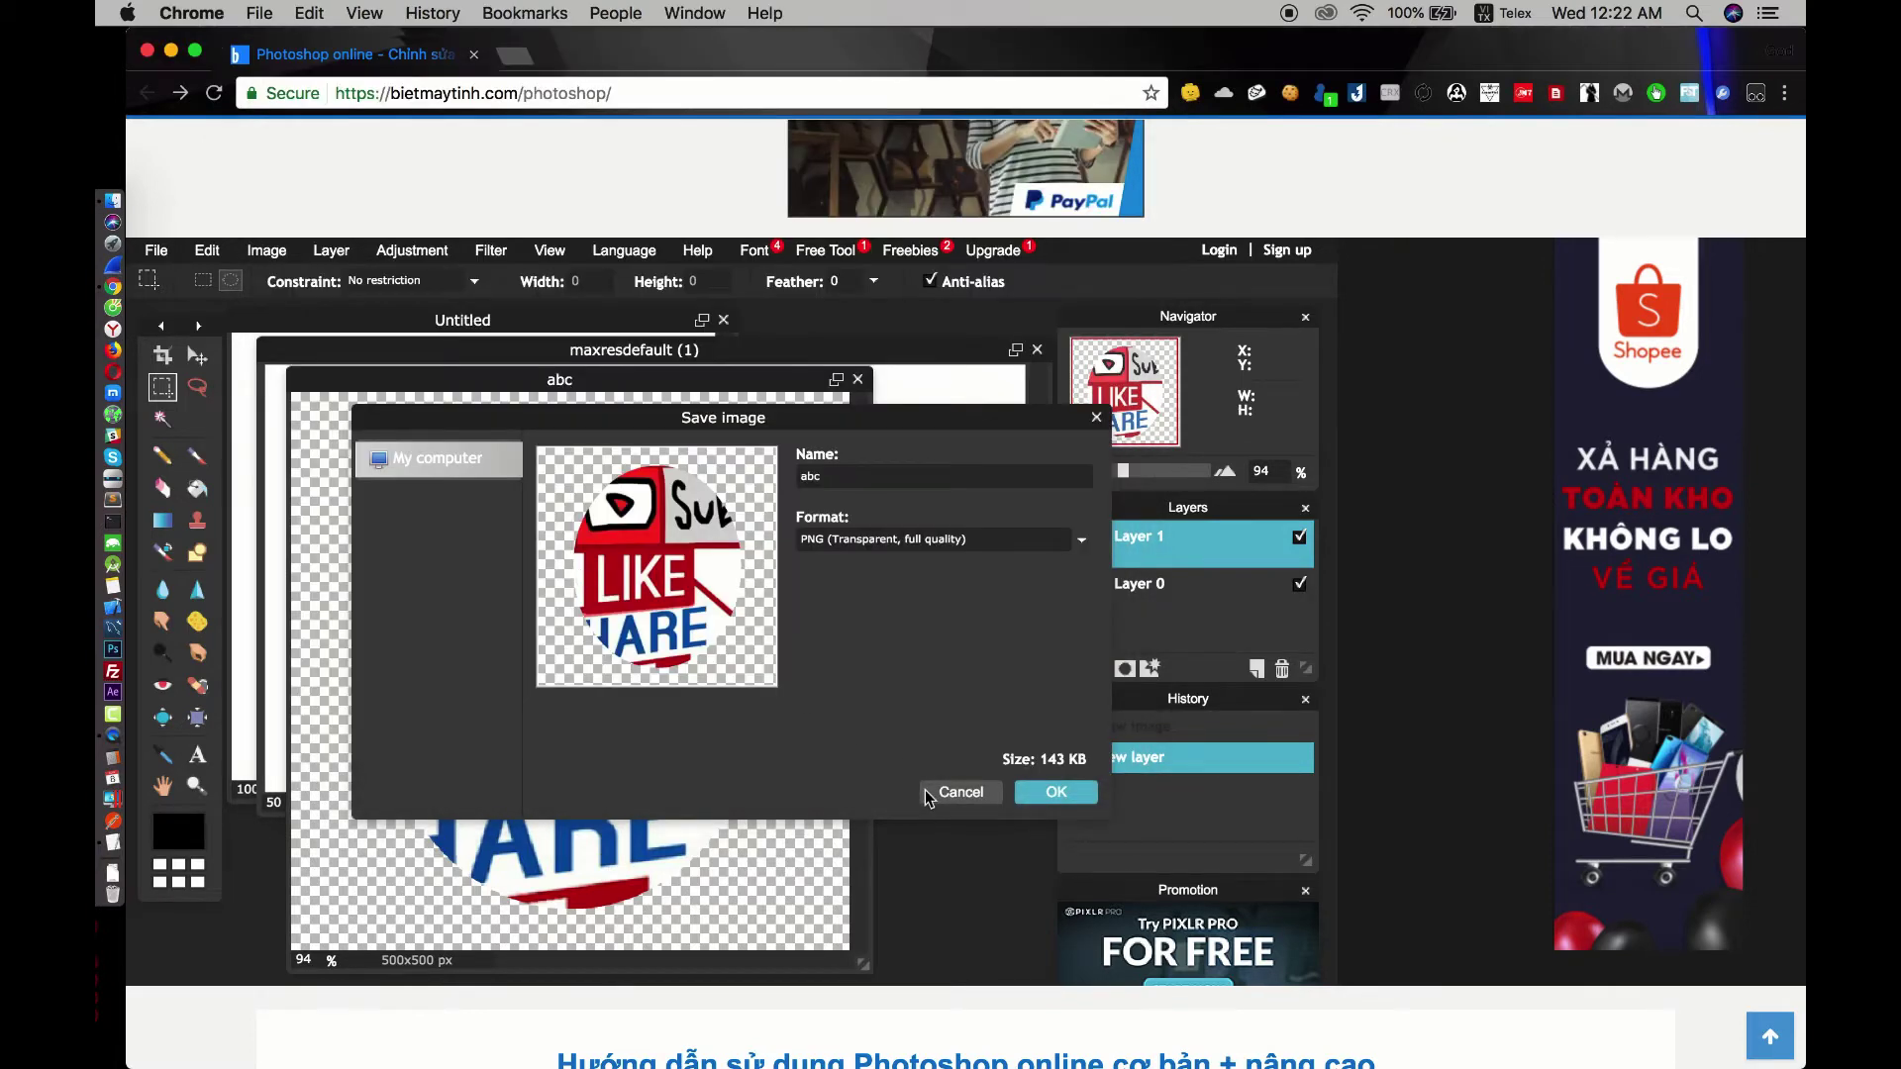
pyautogui.click(1055, 792)
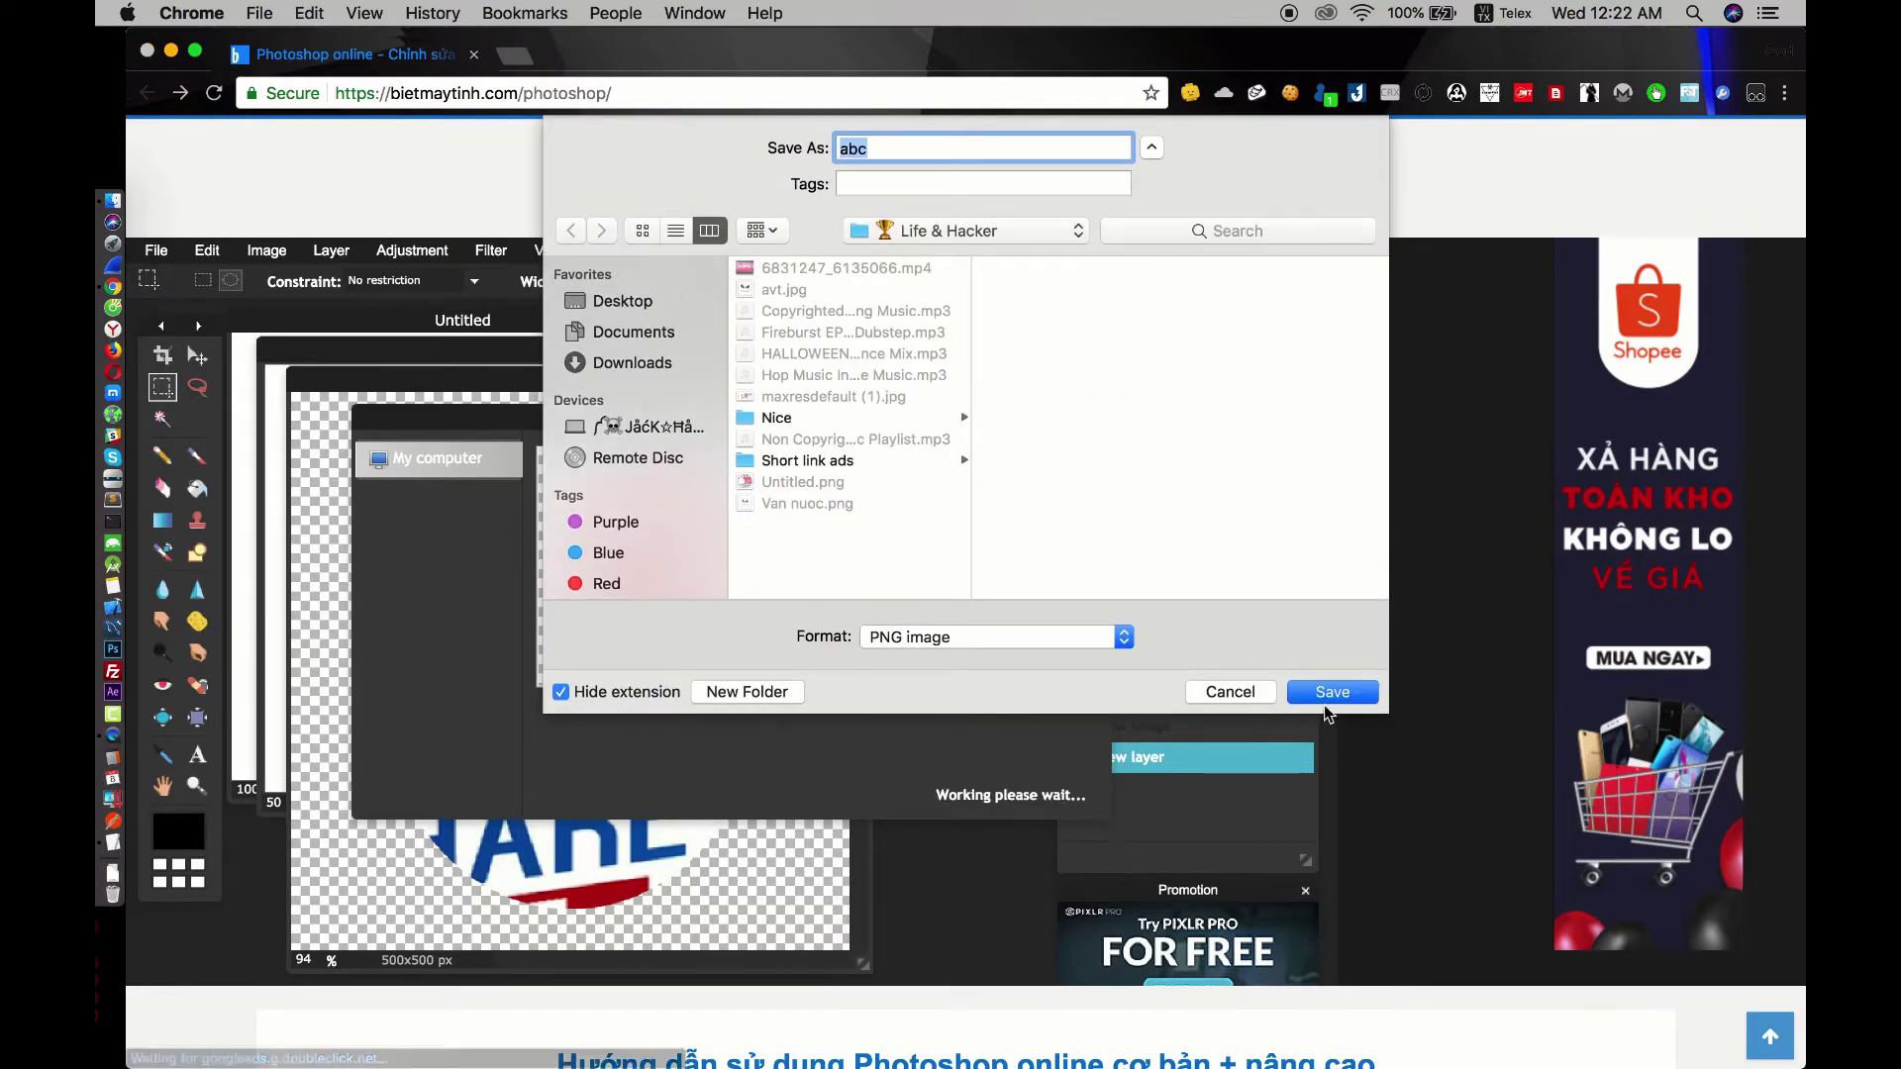
pyautogui.click(1328, 699)
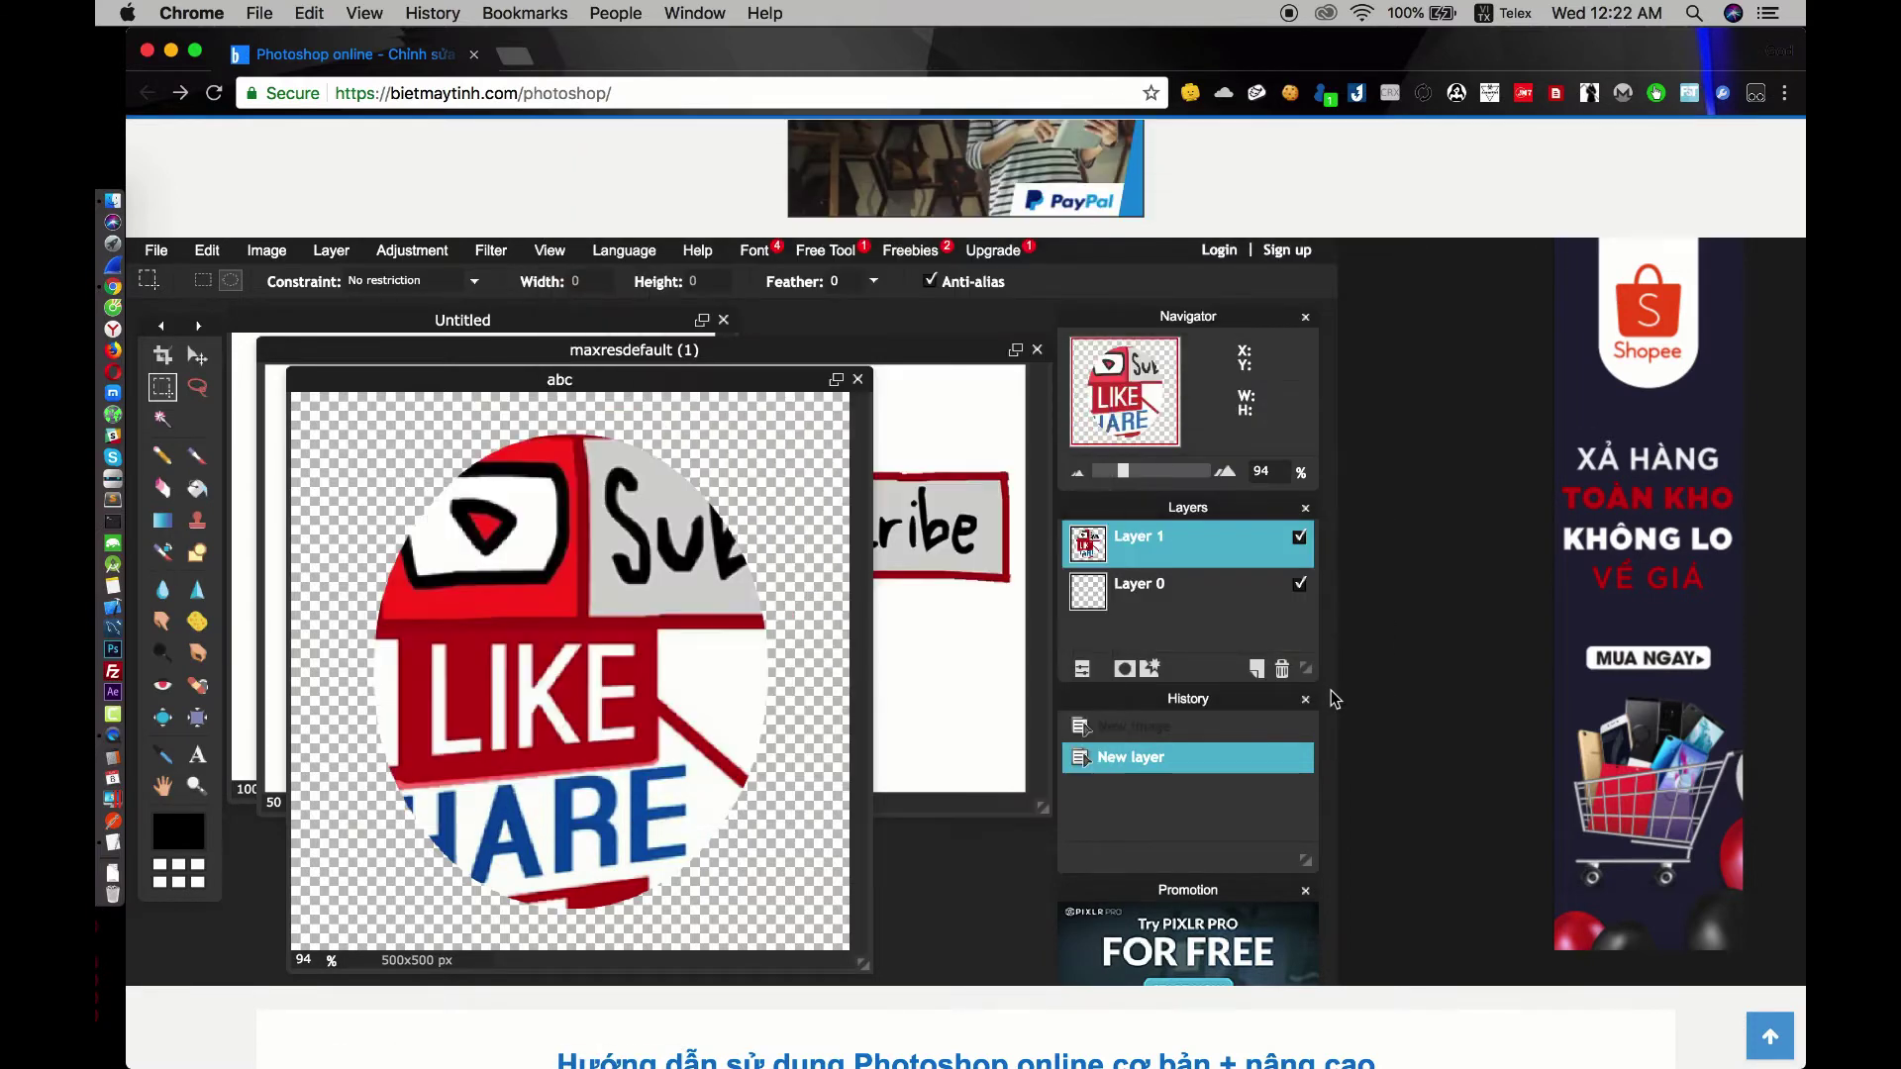
# In Finder, open the saved abc.png from the Life & Hacker folder to check the cut-out.
pyautogui.press('super+Tab')
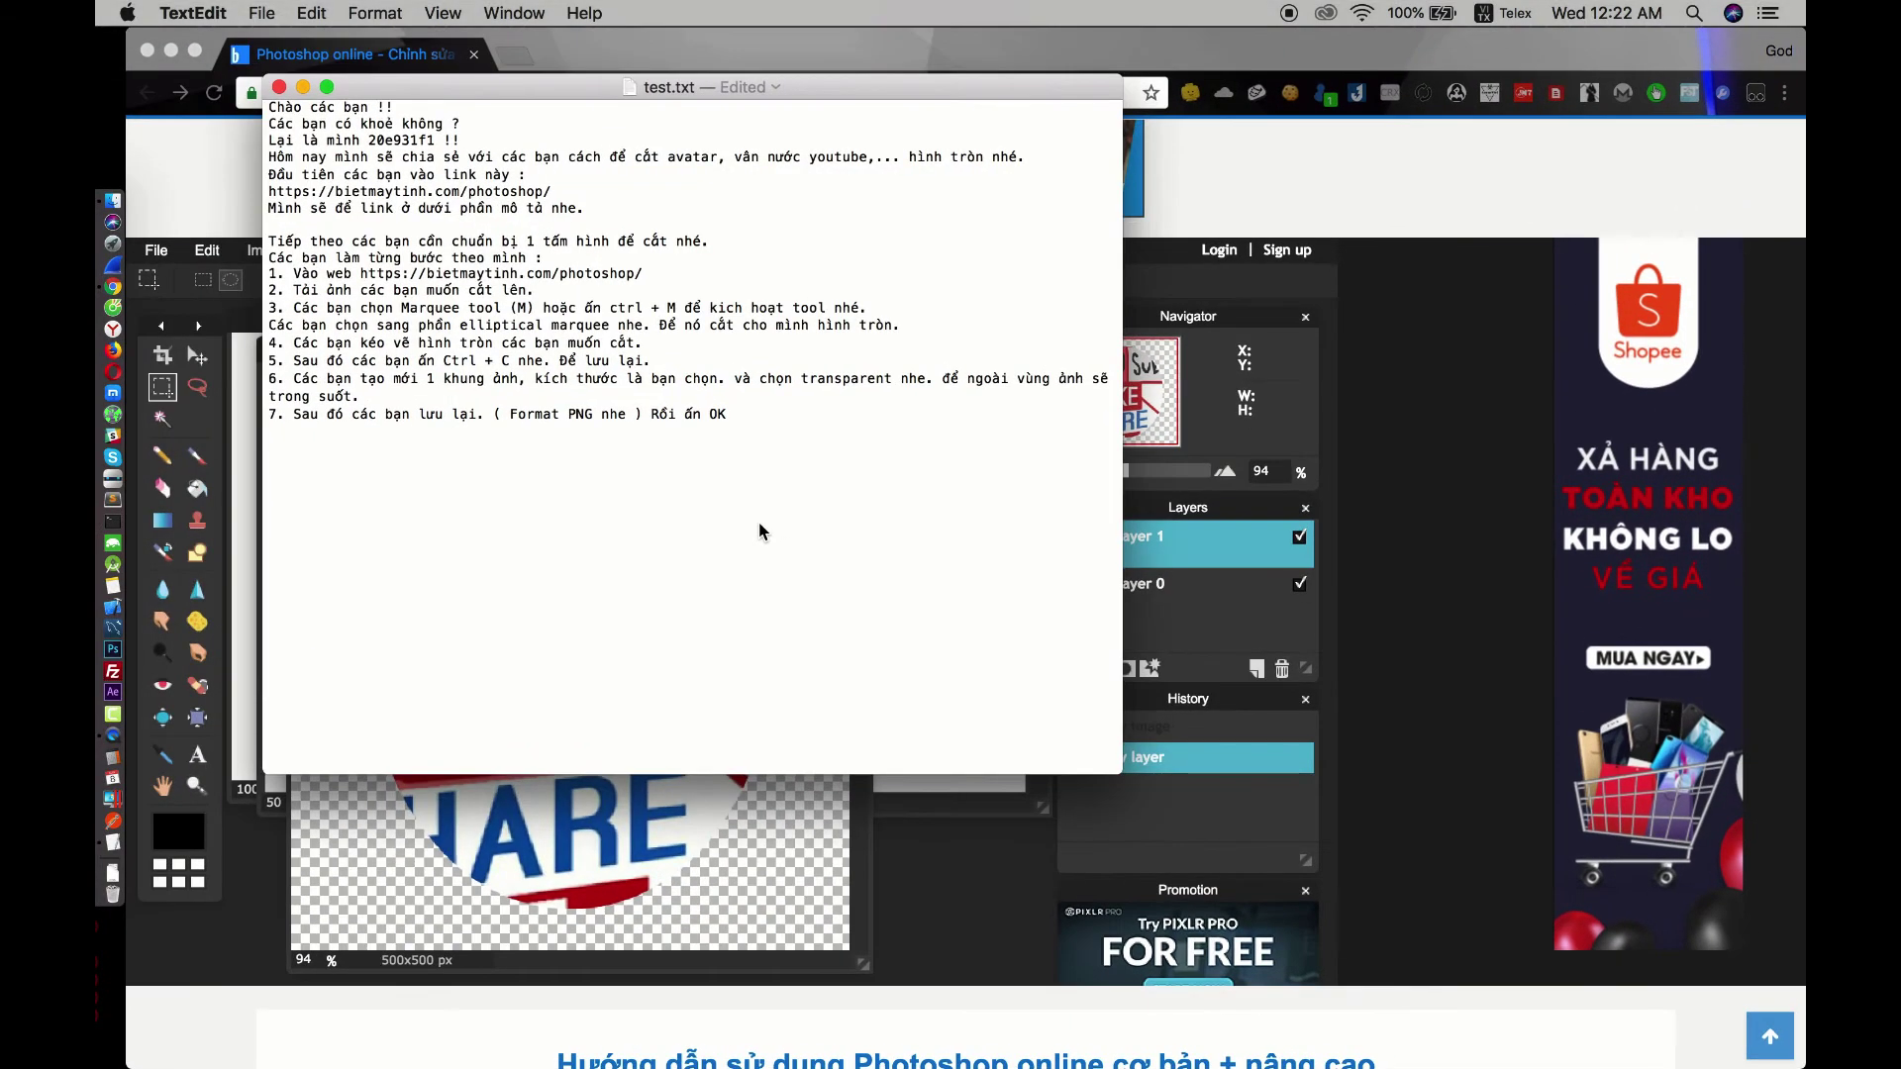
pyautogui.click(121, 209)
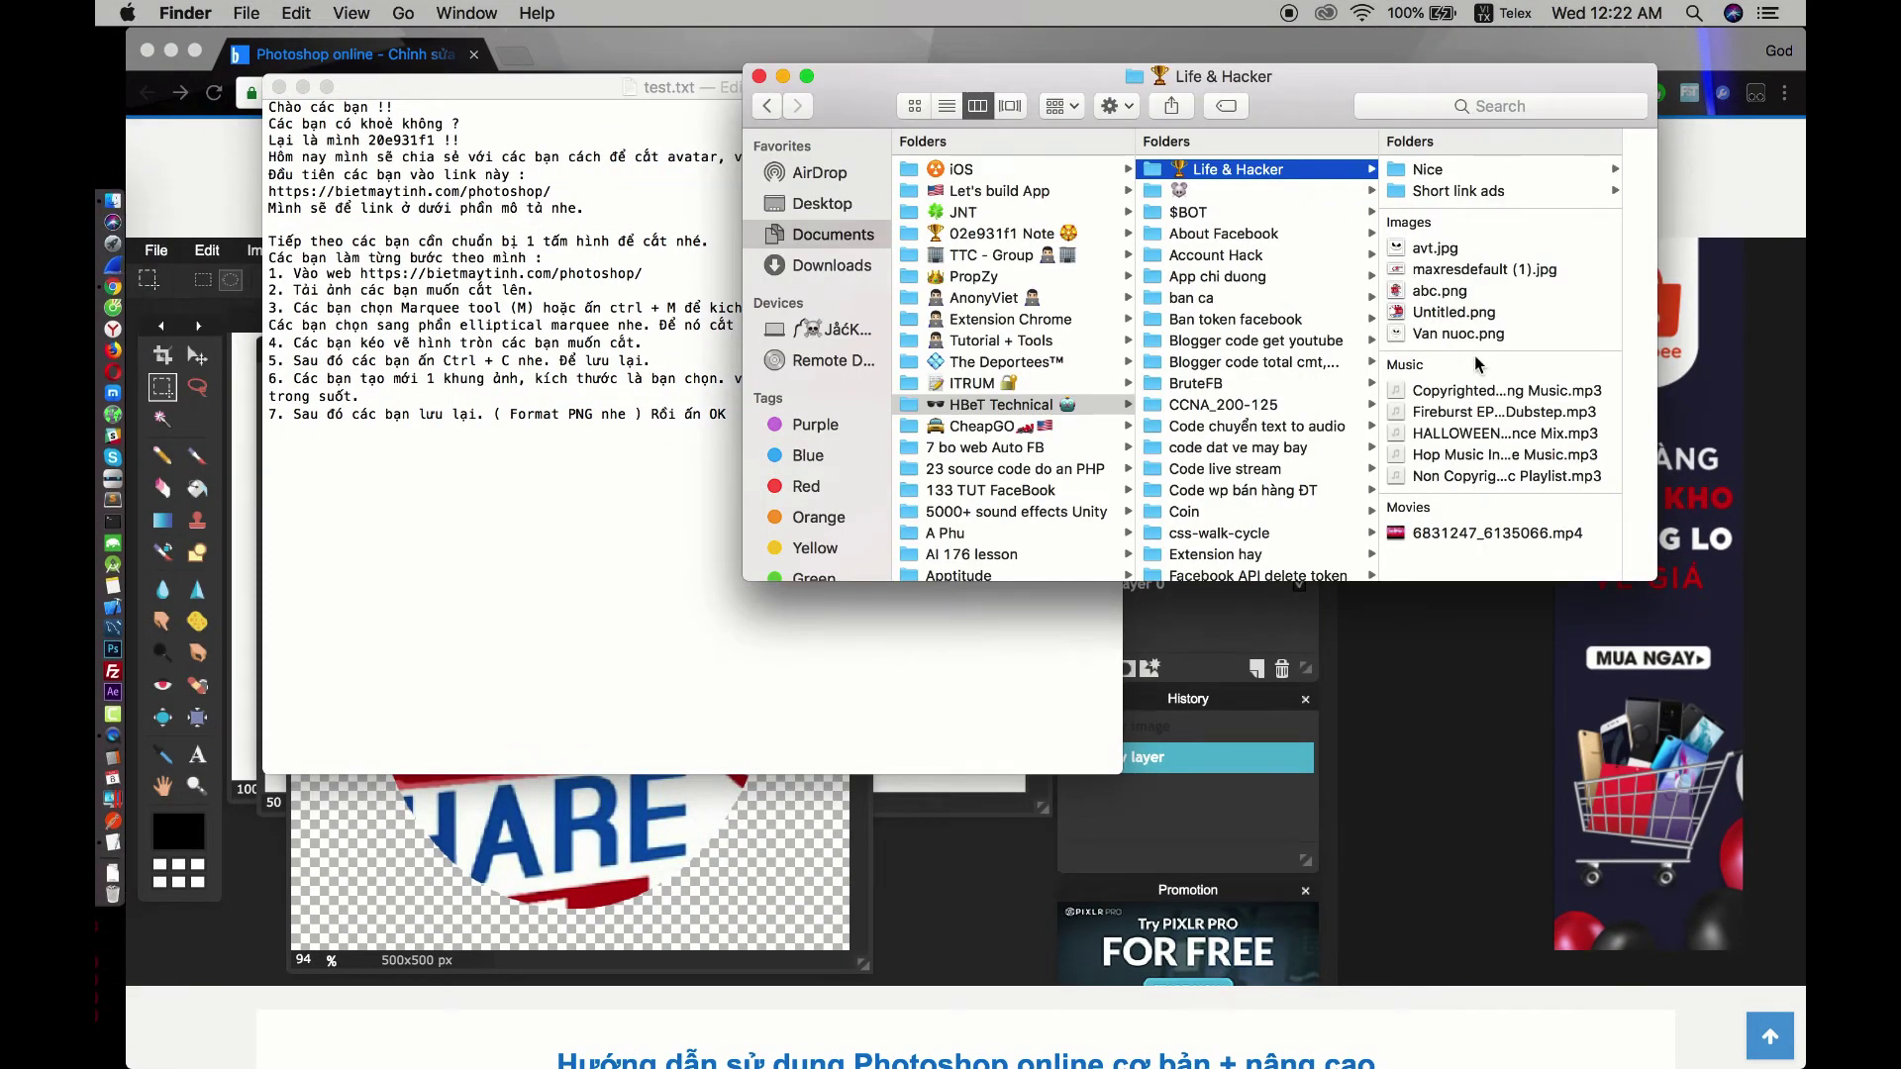
pyautogui.click(1449, 335)
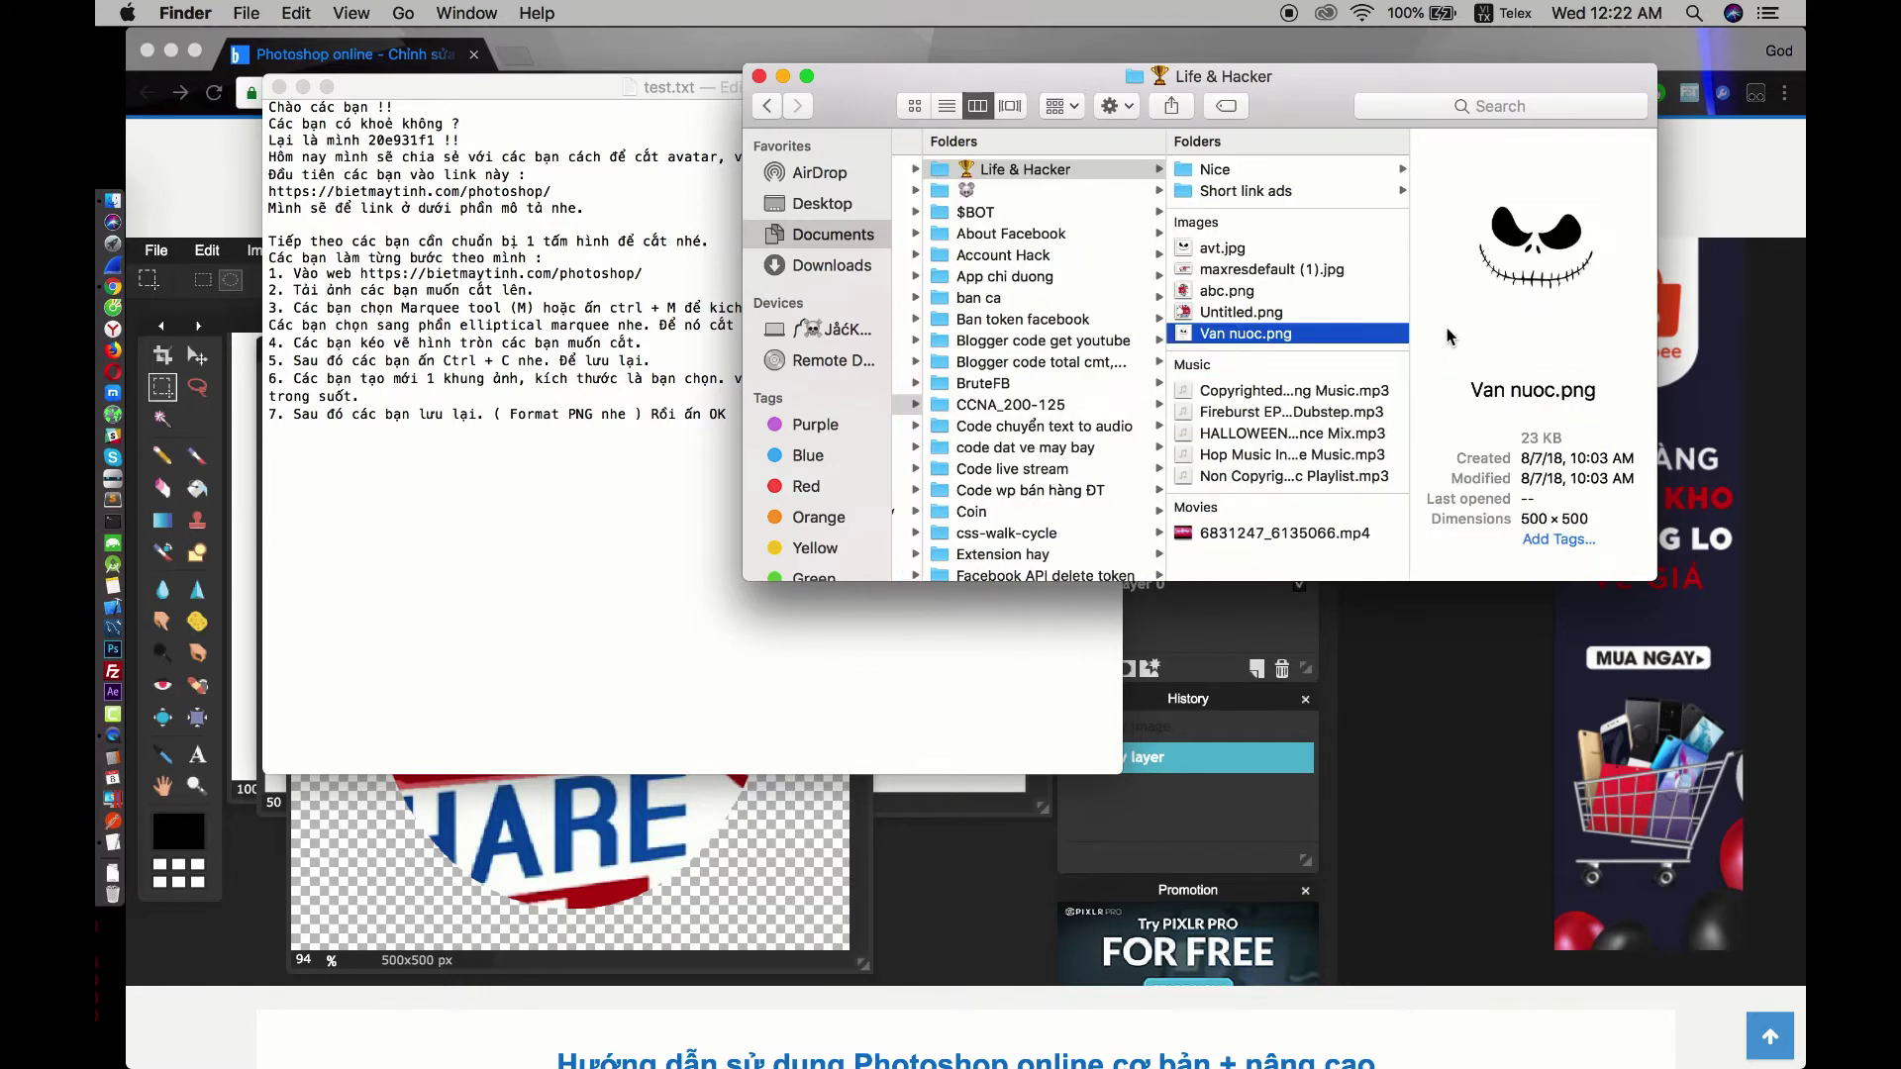
pyautogui.doubleClick(1227, 294)
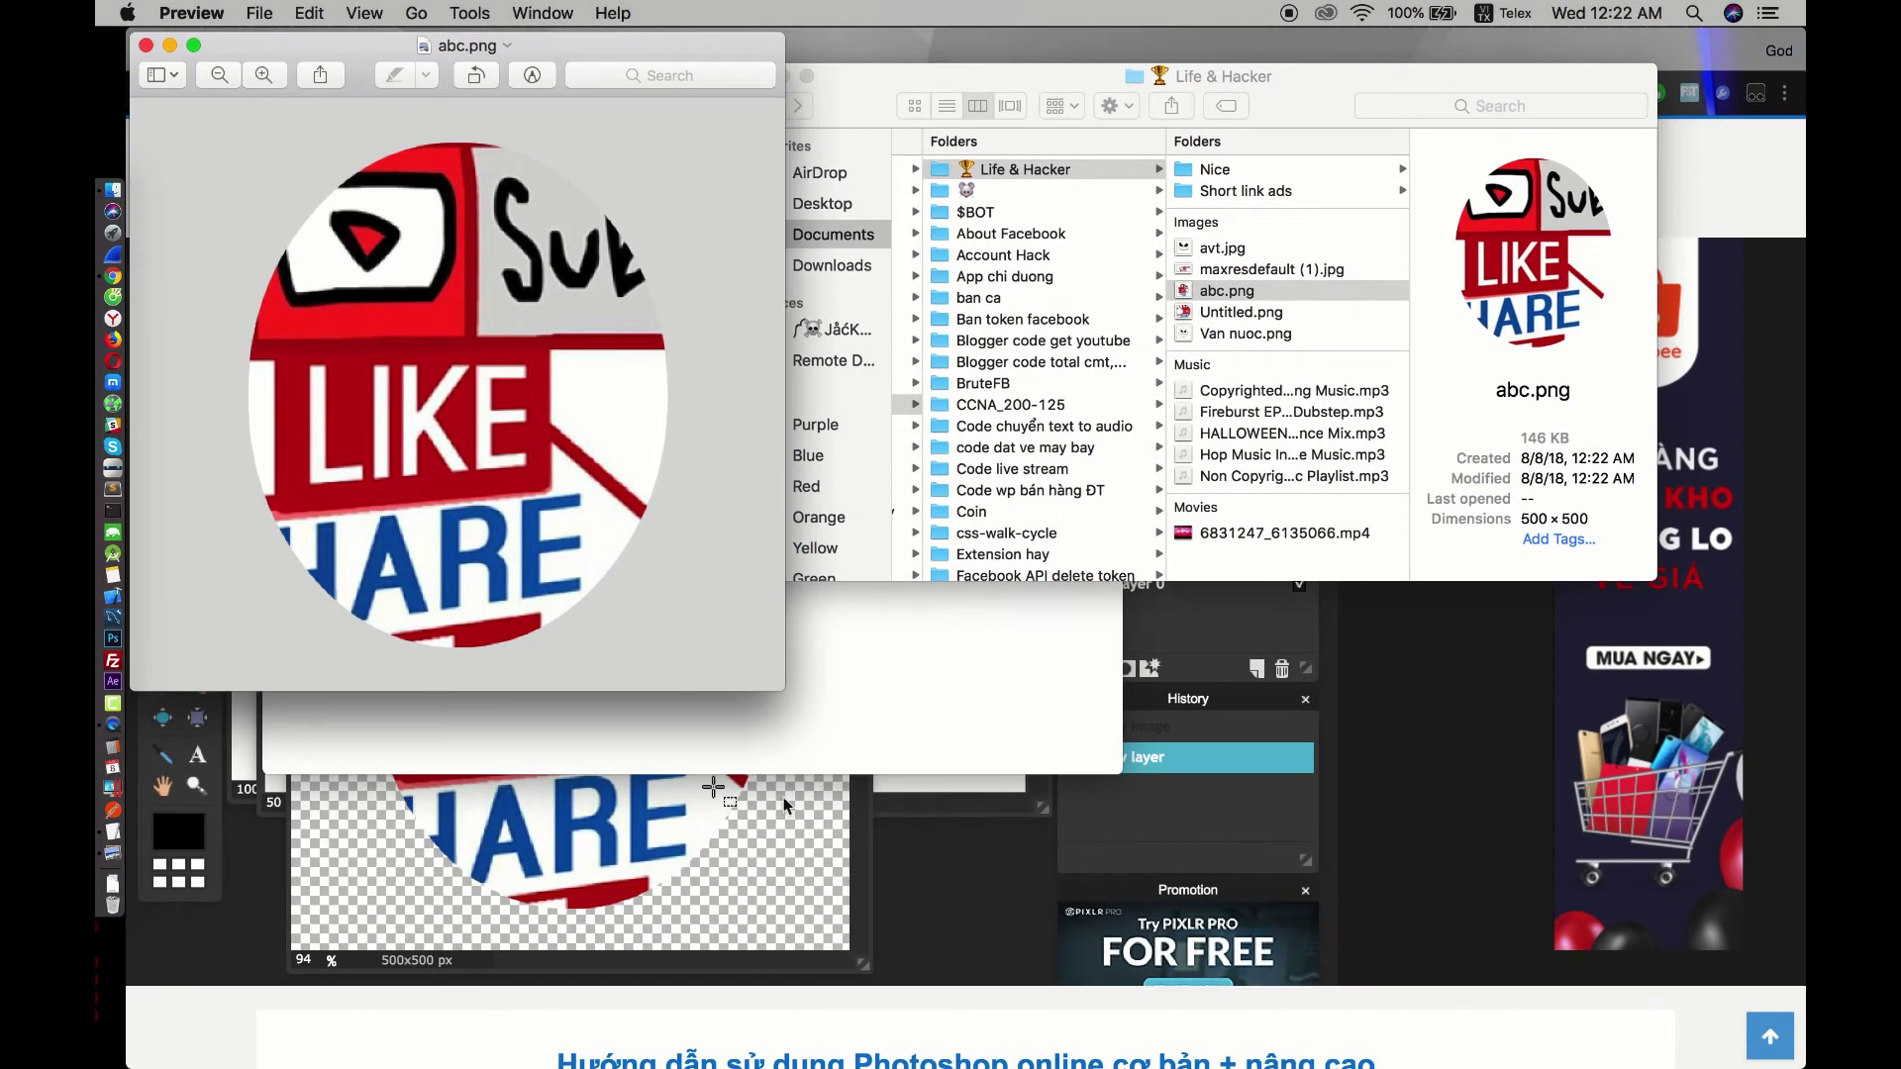
# In the TextEdit note, add "Vậy là các bạn đã cắt xong 1 ảnh với hình tròn , hình elip,... rồi.".
pyautogui.click(844, 721)
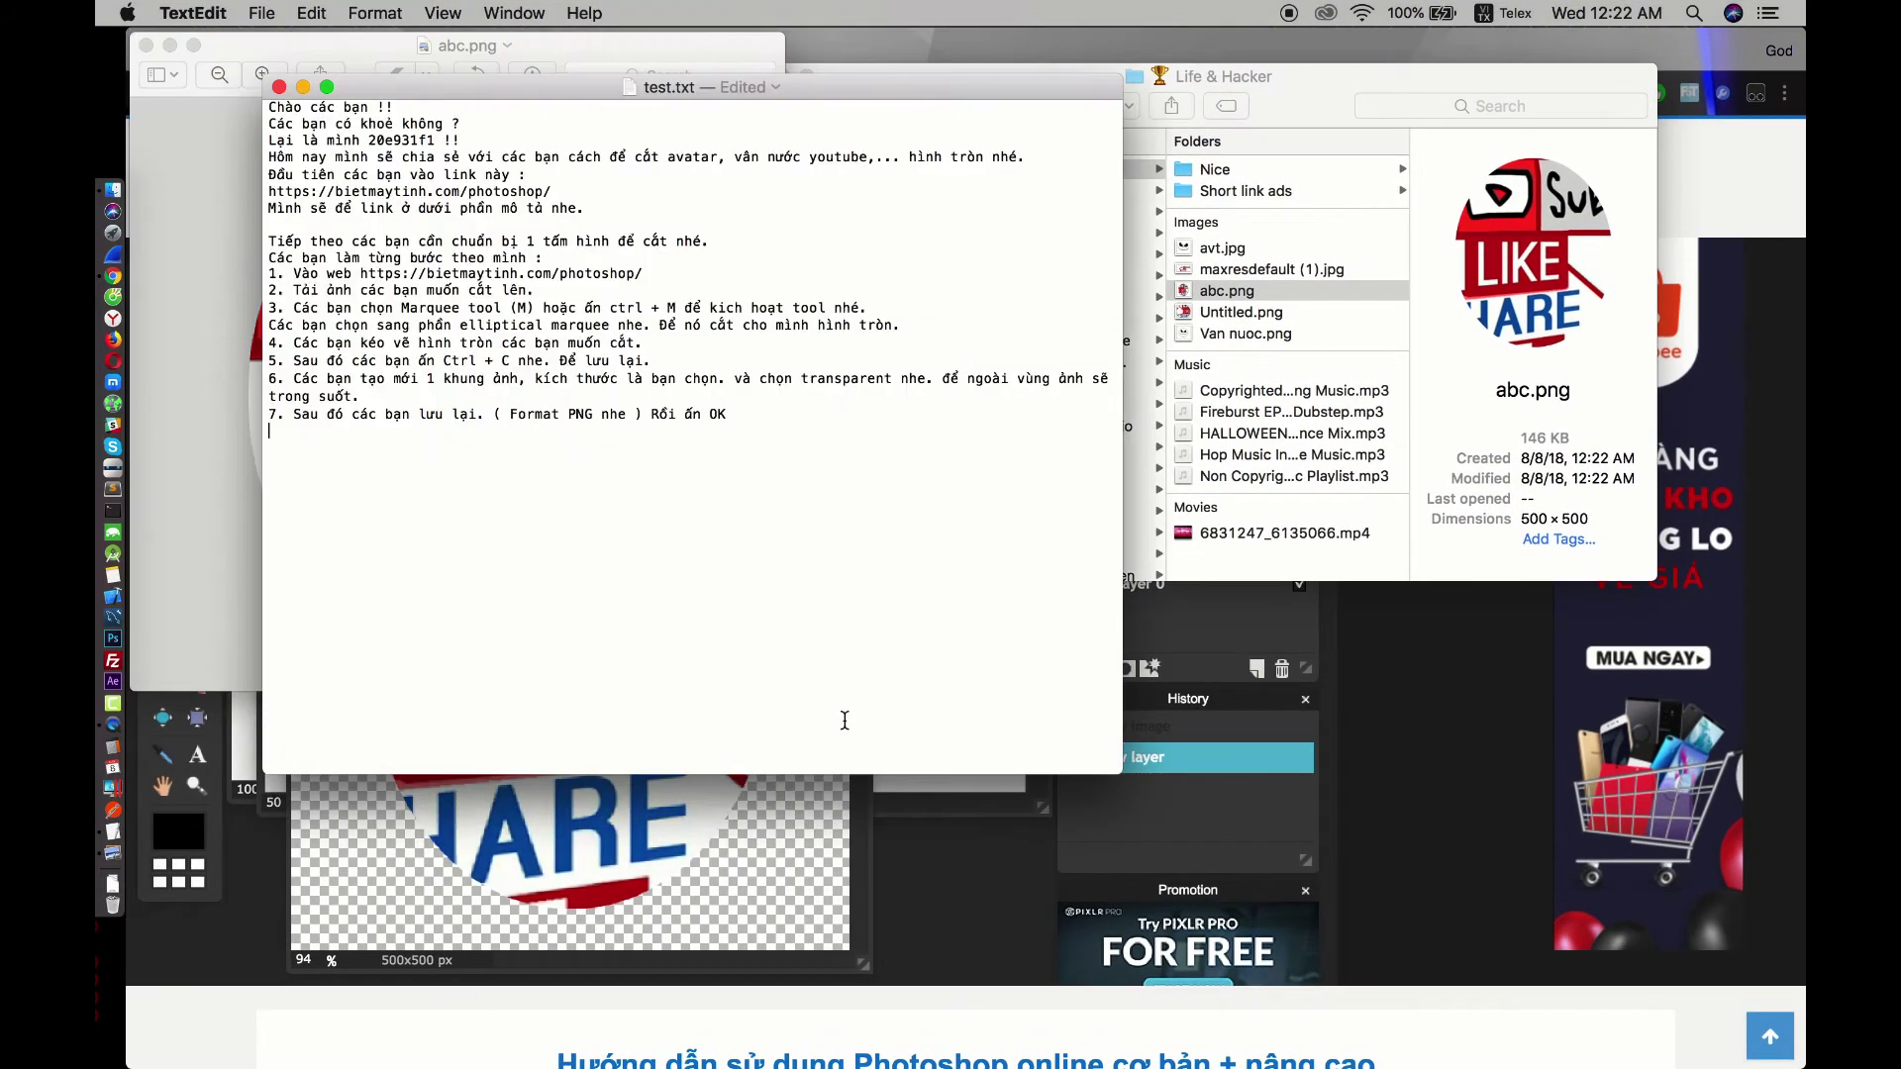
pyautogui.write('Vậy là các bạn đã cắt xong')
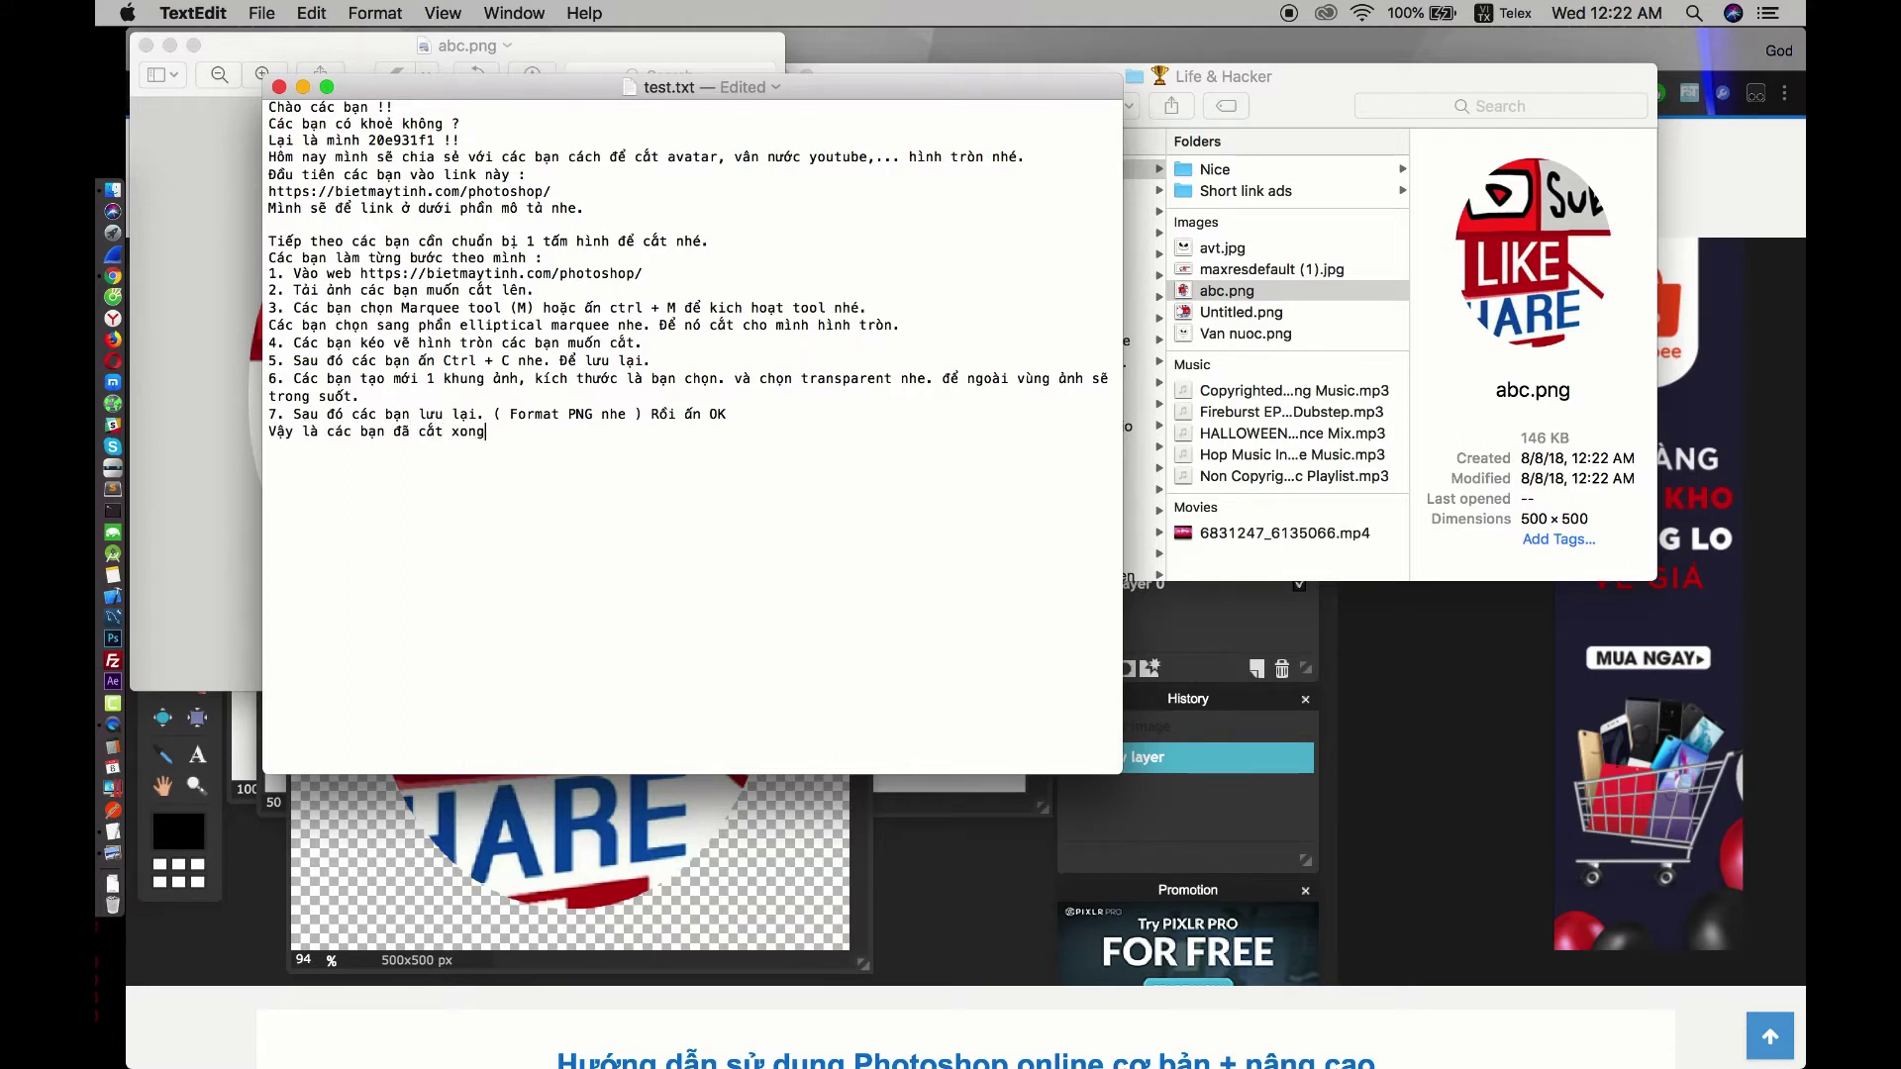
pyautogui.write(' 1 ảnh với hình')
pyautogui.write(' tròn ')
pyautogui.write(', hình cl')
pyautogui.write('lip,')
pyautogui.write('... rôi')
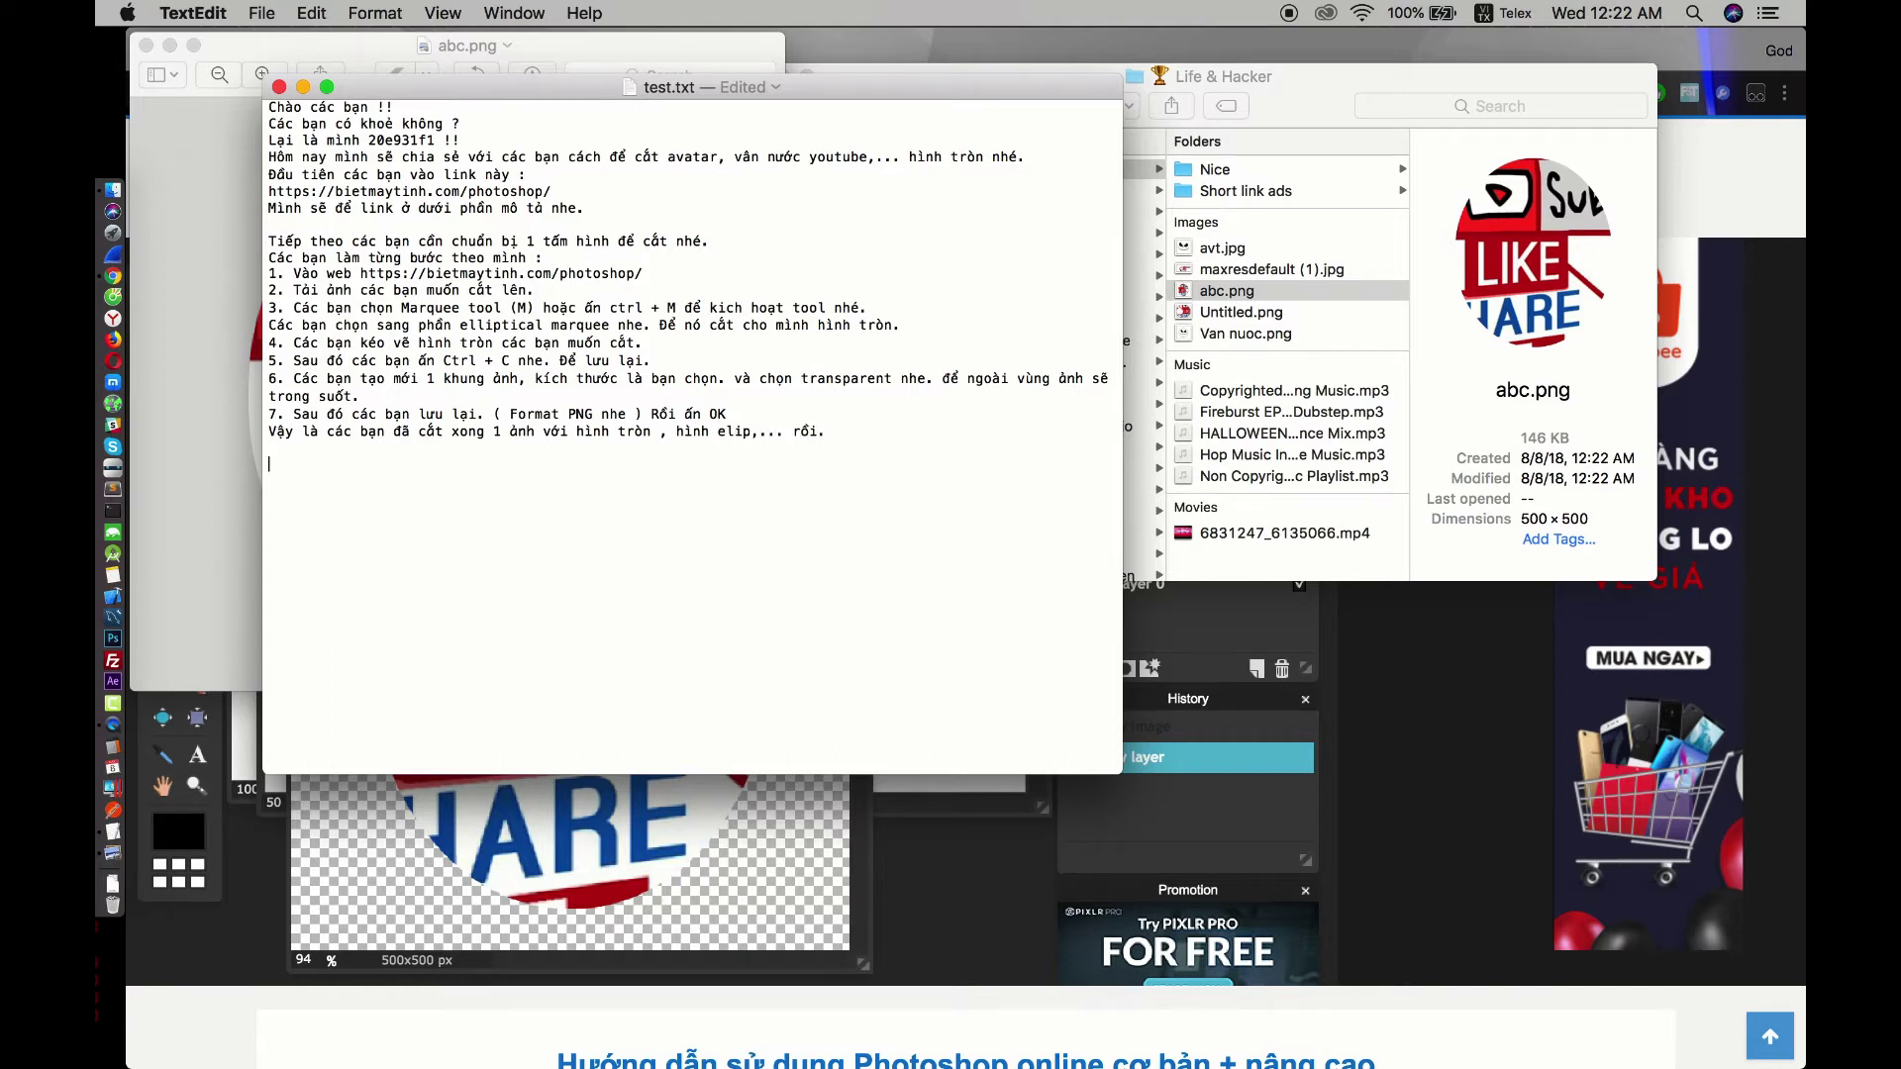
# After a blank line, add "Chúc các bạn thành công." and, below it, "Nhớ like & share & theo dõi kênh mình nhé.".
pyautogui.press('Return')
pyautogui.press('Return')
pyautogui.write('Chúc các bạn')
pyautogui.write(' thành công')
pyautogui.write('Nhớ lik')
pyautogui.write('e & sh')
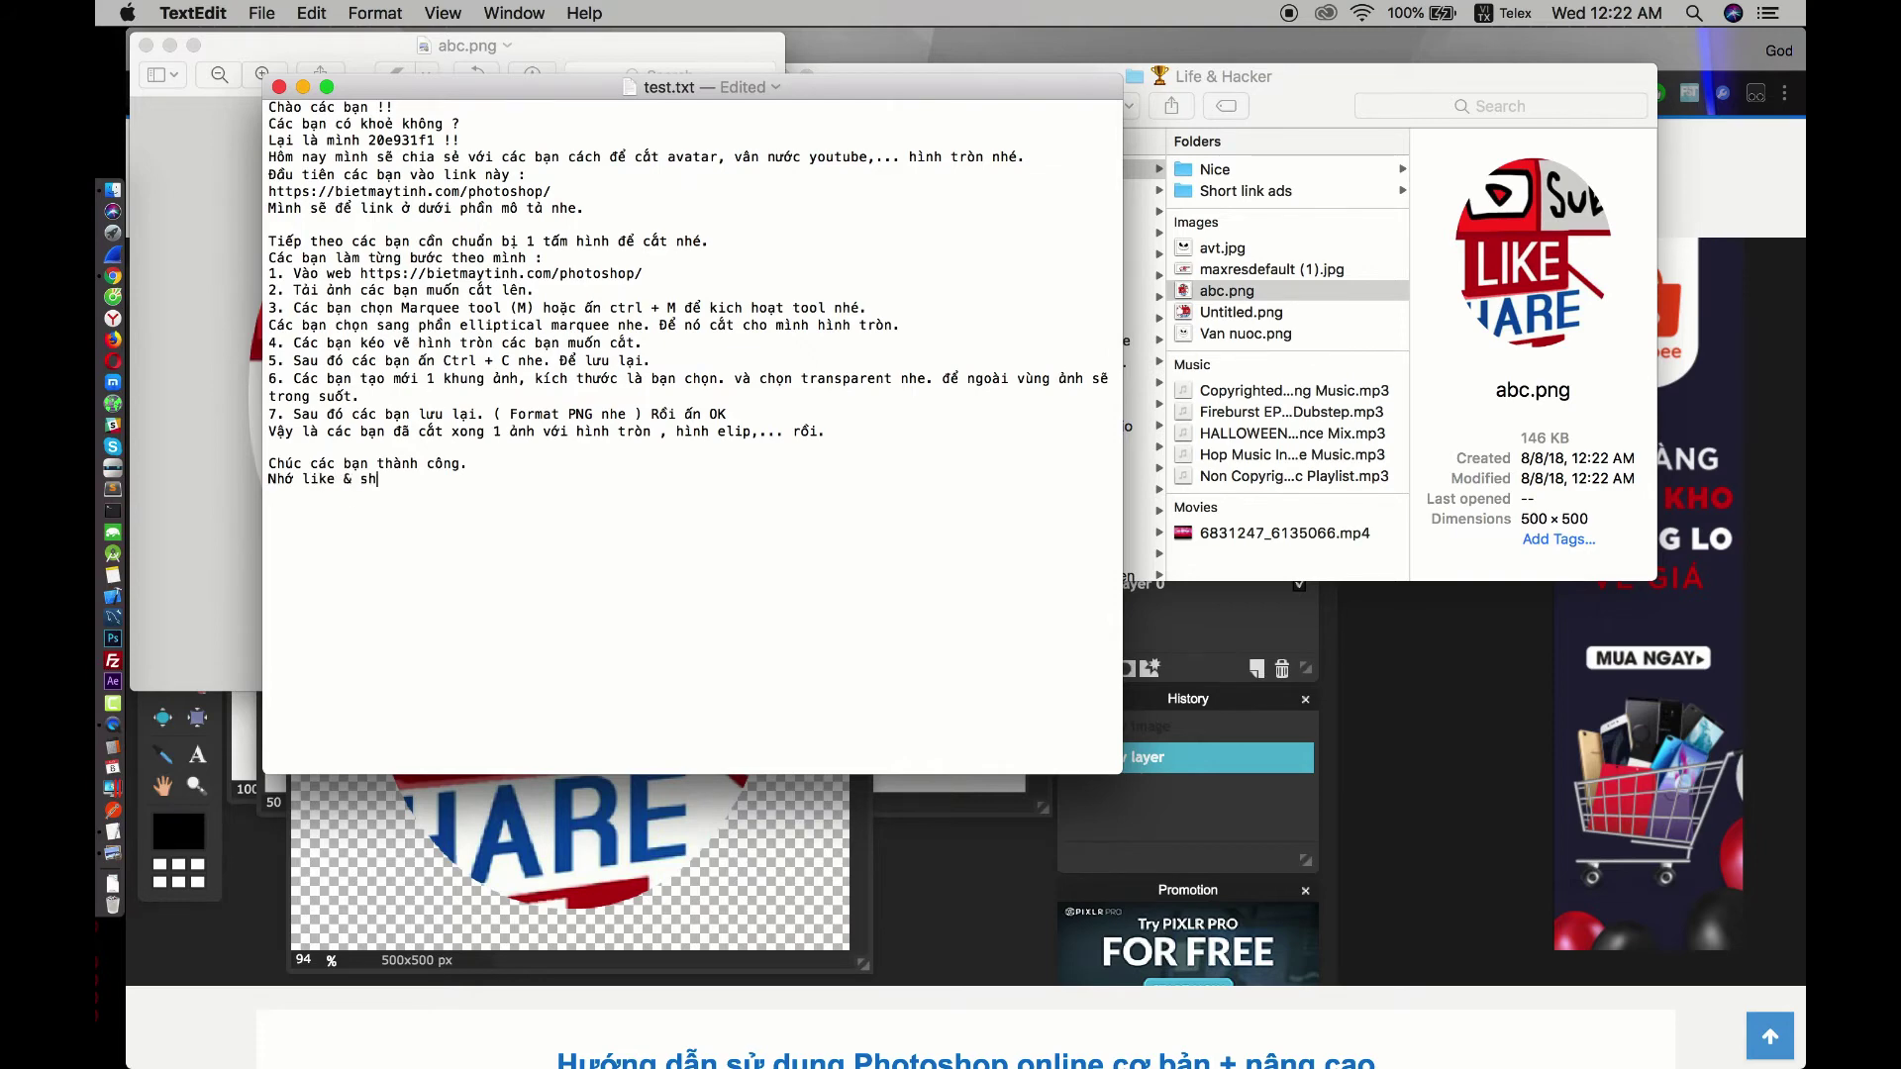
pyautogui.write('are & theo dõi keênh mình nhe')
# Continue with "Mỗi ngày sẽ có 1 clip hướng dẫn thủ thuật cho các bạn." and add the closing line "Chân thành cảm ơn :)".
pyautogui.write('. Mỗi ngày ')
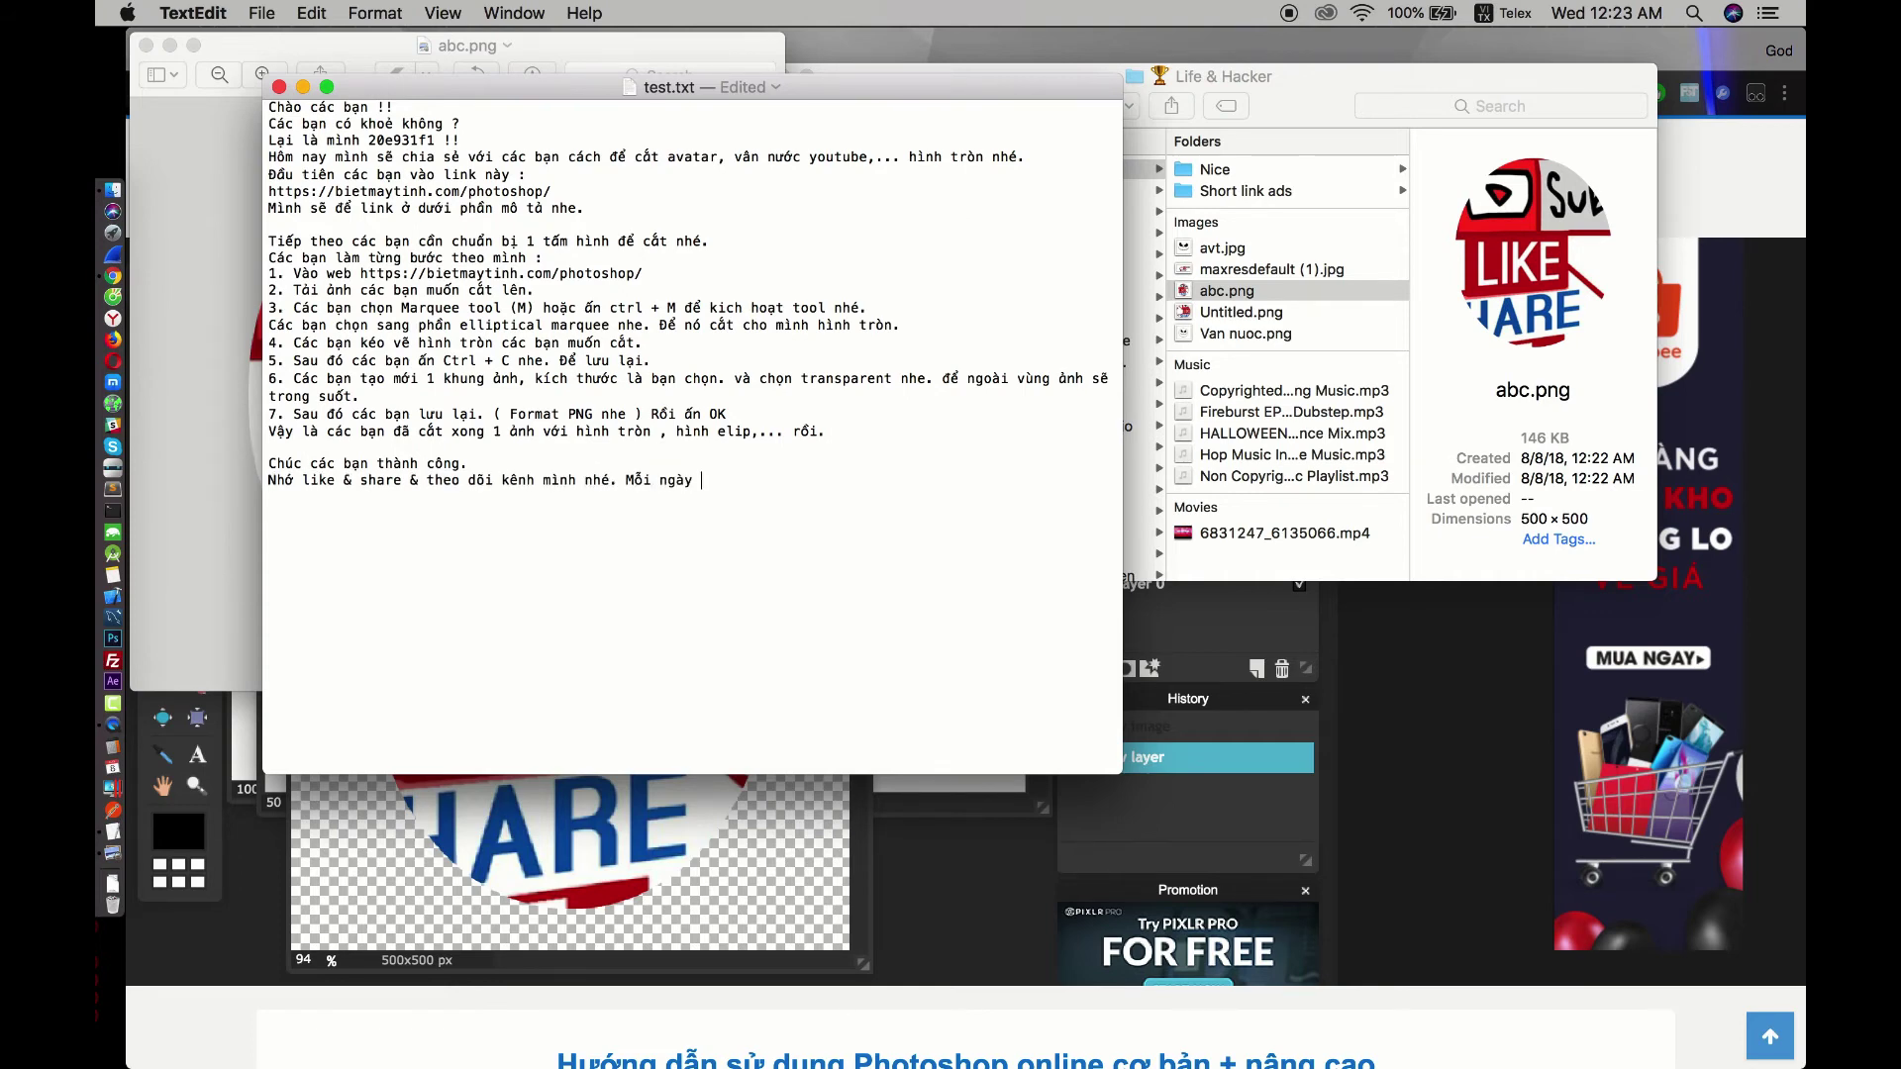
pyautogui.write('sẽ có 1 clip hướng dẫn thủ thuật ')
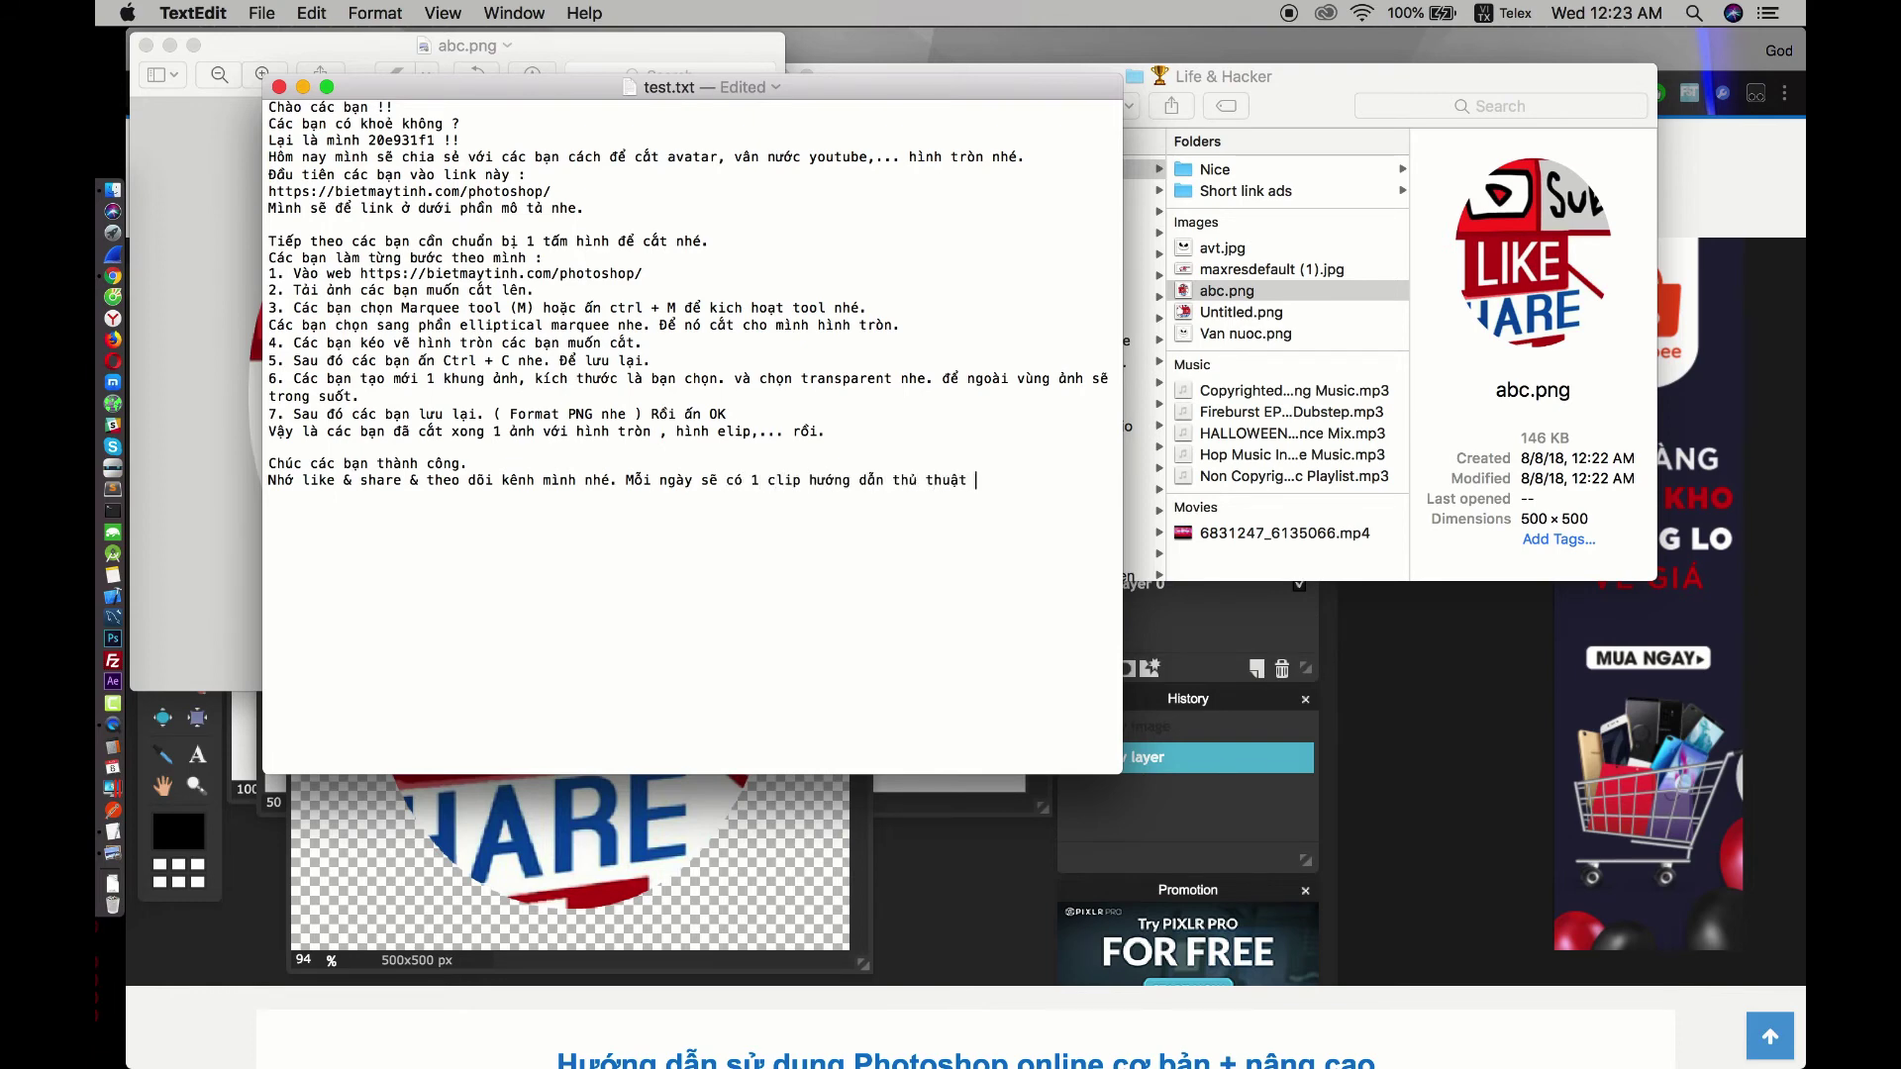
pyautogui.write('cho các bạn.')
pyautogui.press('Return')
pyautogui.write('Chân thành cảm ơn :)')
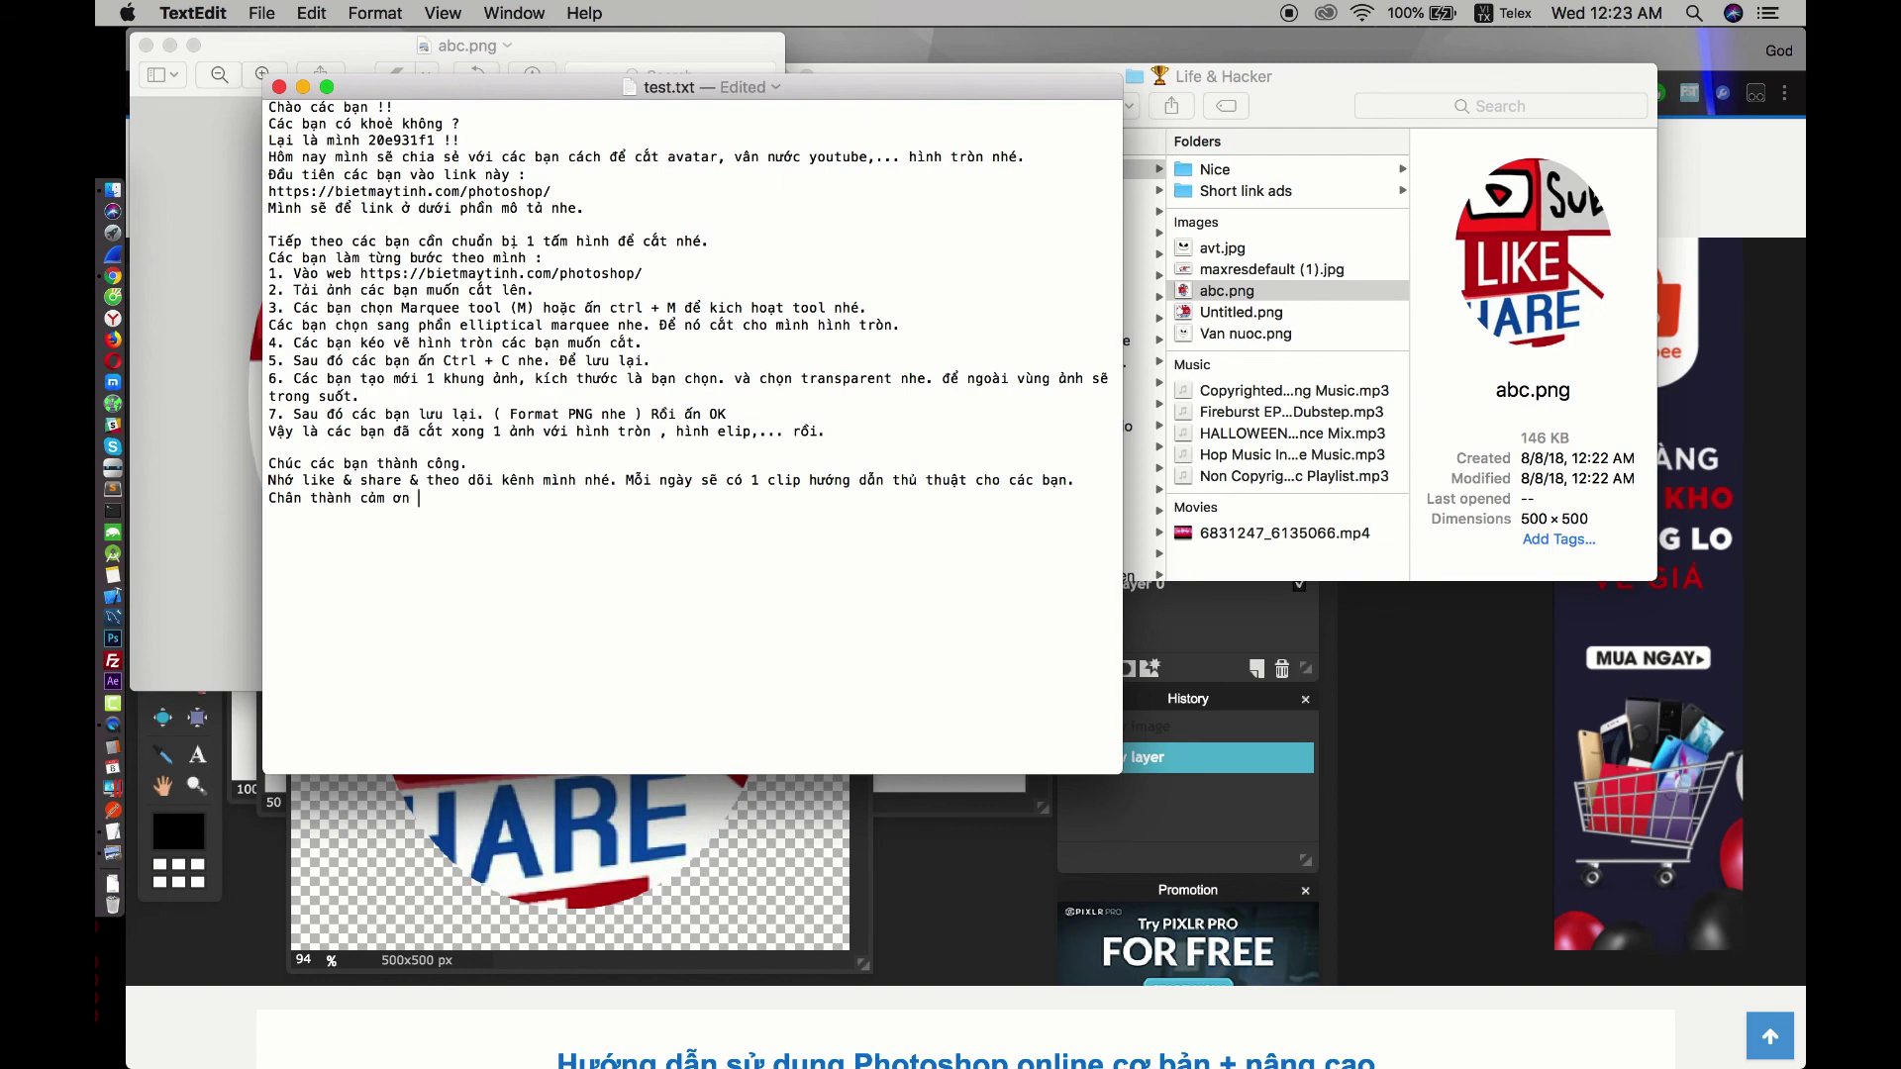